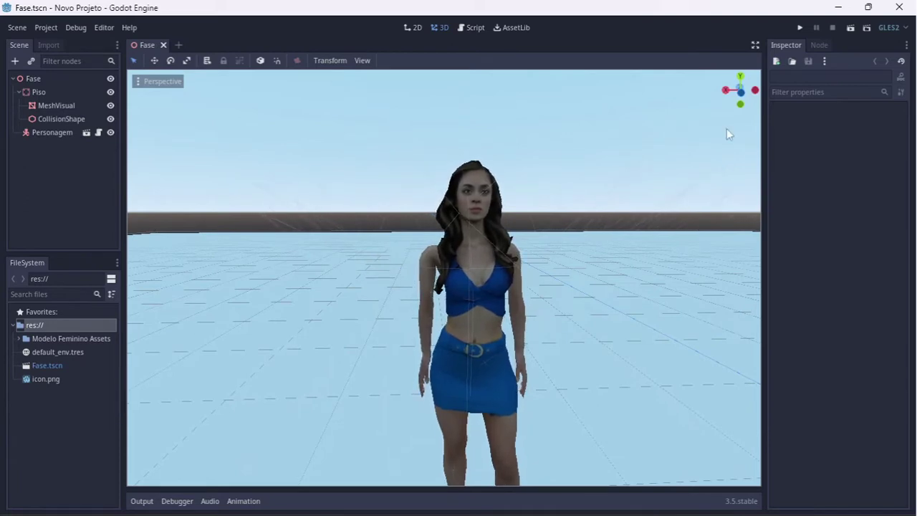
Run the project and walk the character forward and left to test the scene
{"action": "left_click", "coordinate": [799, 28]}
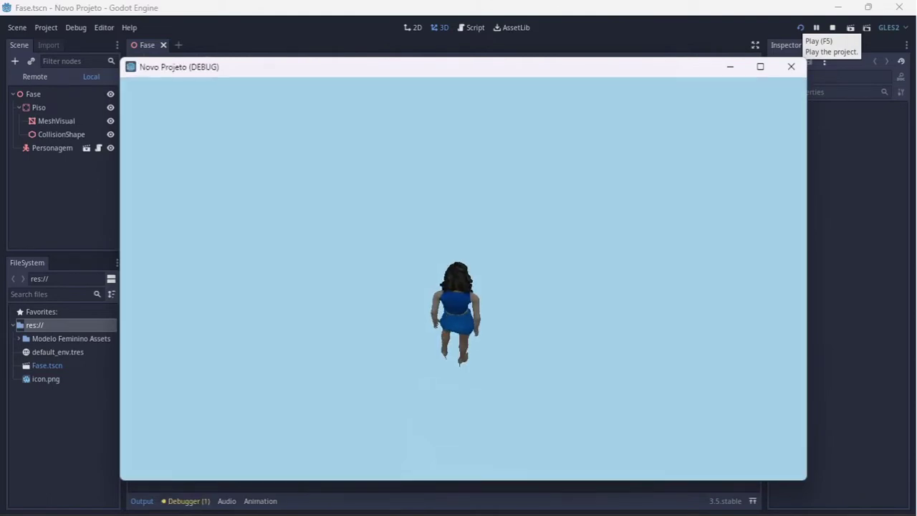
{"action": "key", "text": "w"}
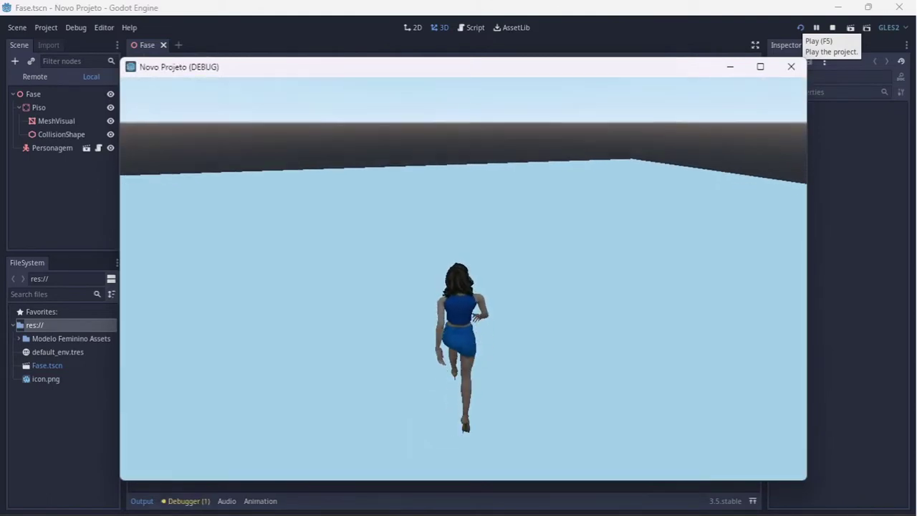
{"action": "key", "text": "a"}
{"action": "key", "text": "w"}
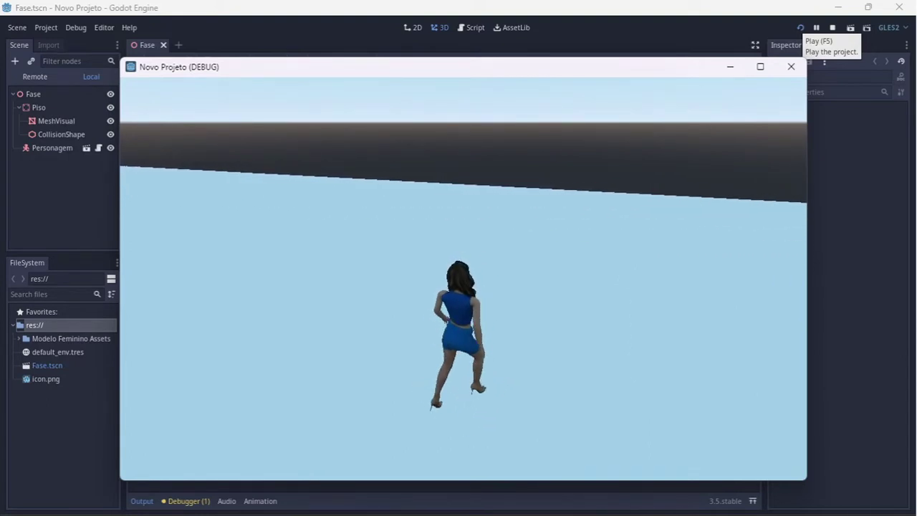
{"action": "key", "text": "Escape"}
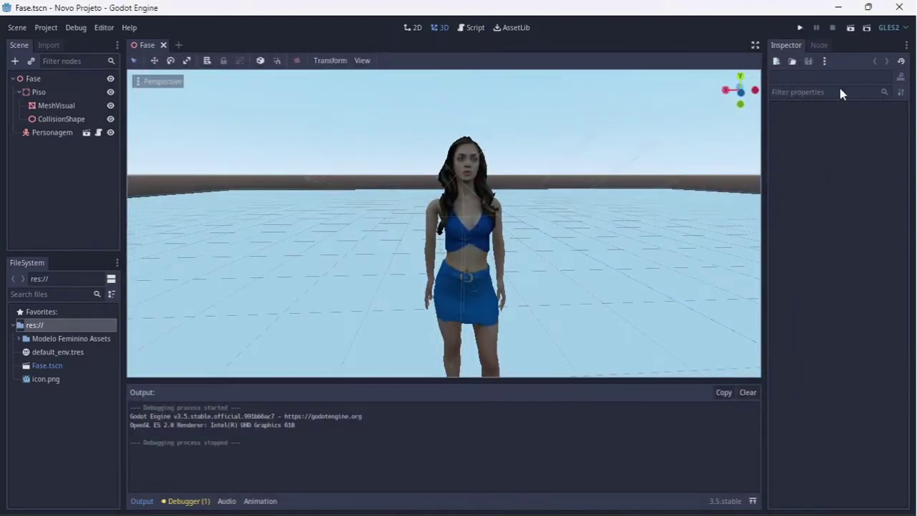
On the Sketchfab Modern City Block page, download the model in glTF format
{"action": "left_click", "coordinate": [142, 500]}
{"action": "mouse_move", "coordinate": [142, 515]}
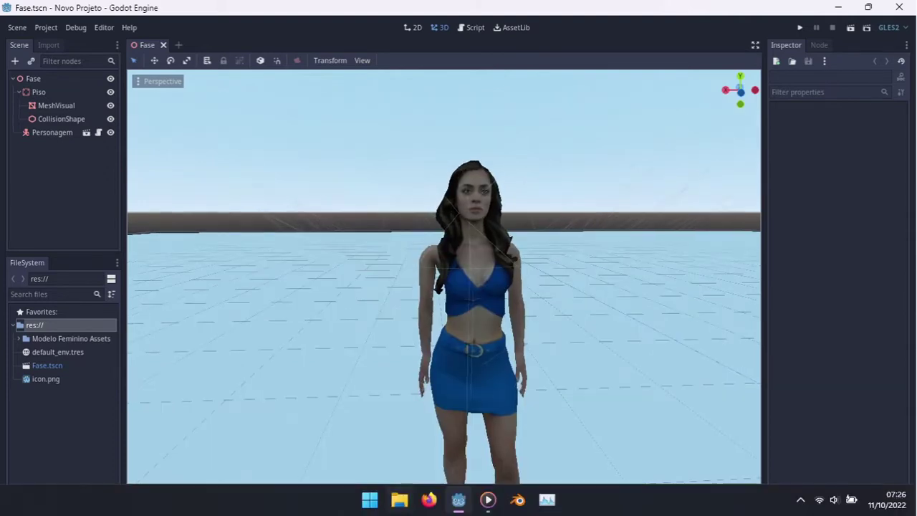
{"action": "left_click", "coordinate": [428, 500]}
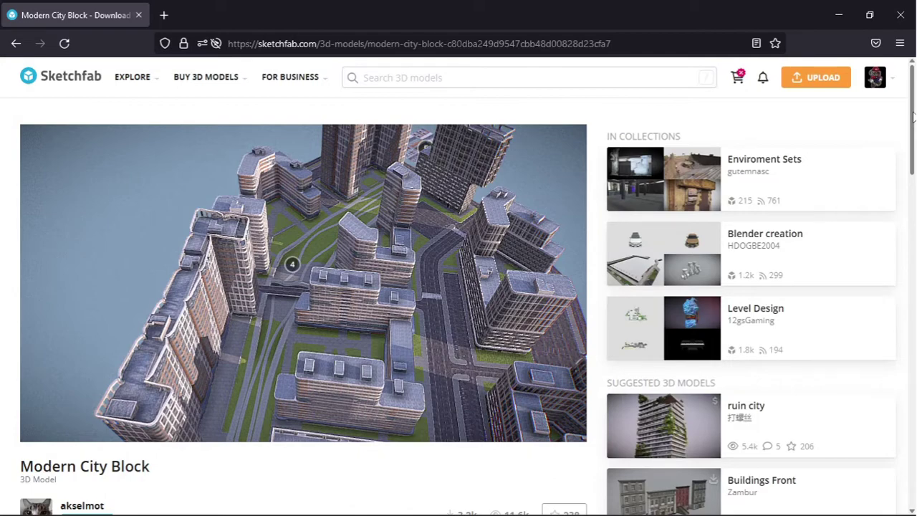
{"action": "left_click_drag", "start_coordinate": [913, 118], "coordinate": [913, 192]}
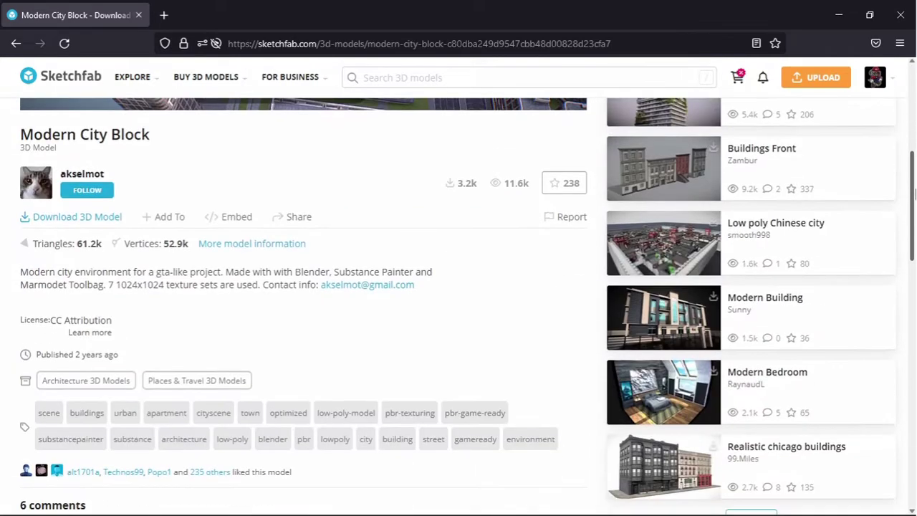
{"action": "left_click", "coordinate": [90, 219]}
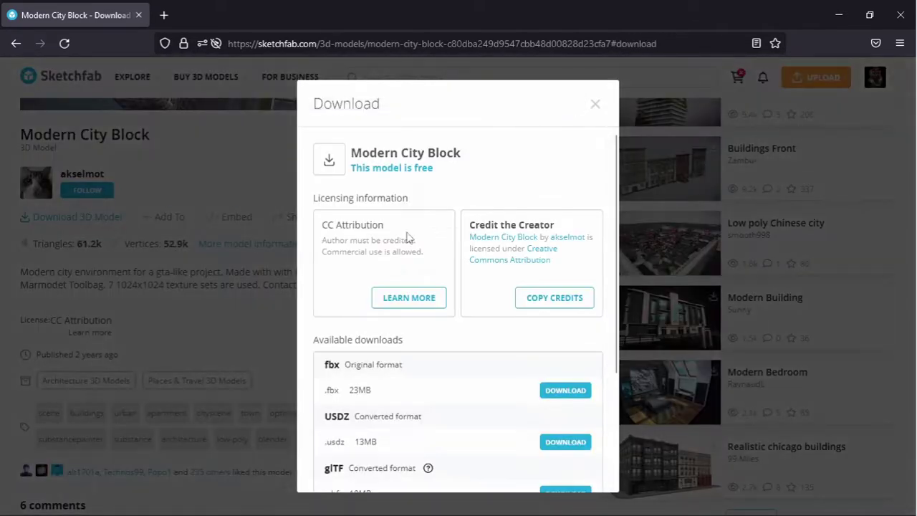
{"action": "left_click_drag", "start_coordinate": [621, 208], "coordinate": [619, 337]}
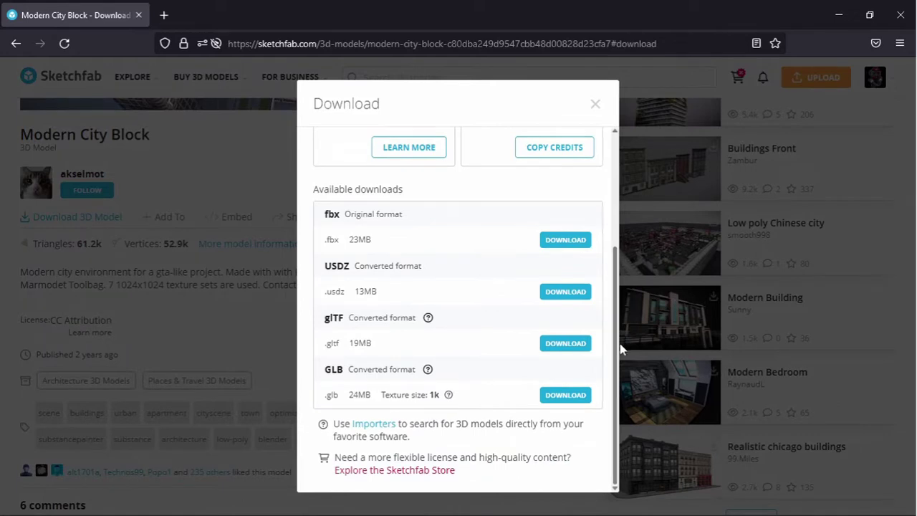
{"action": "left_click", "coordinate": [579, 344]}
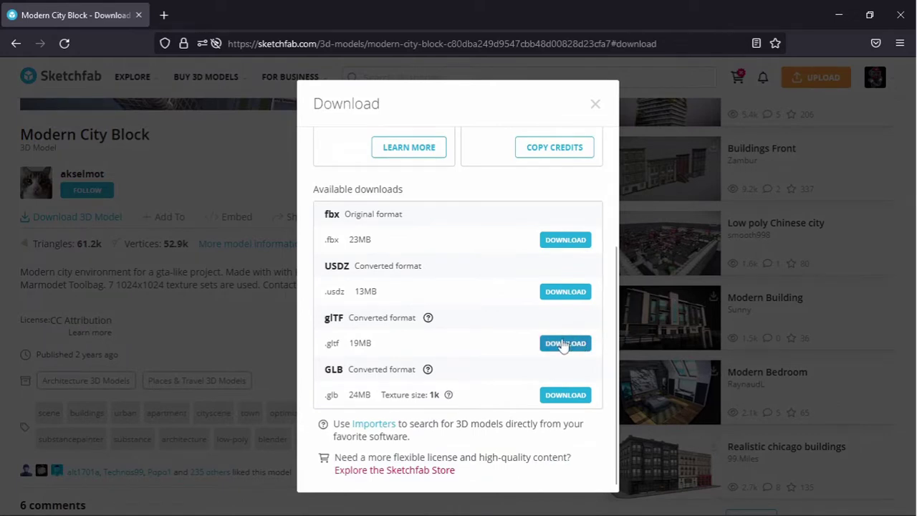
From Firefox's Downloads list, show modern_city_block.zip in its folder
{"action": "left_click", "coordinate": [899, 44]}
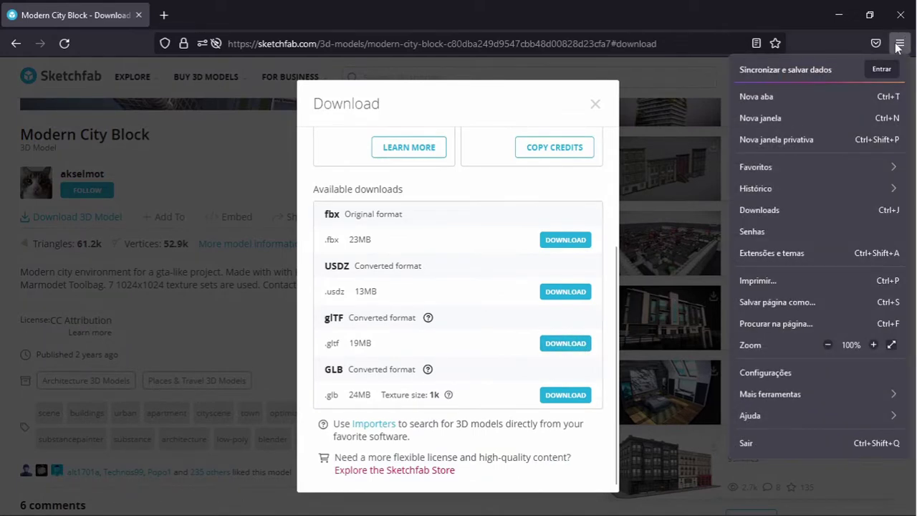
{"action": "left_click", "coordinate": [760, 209]}
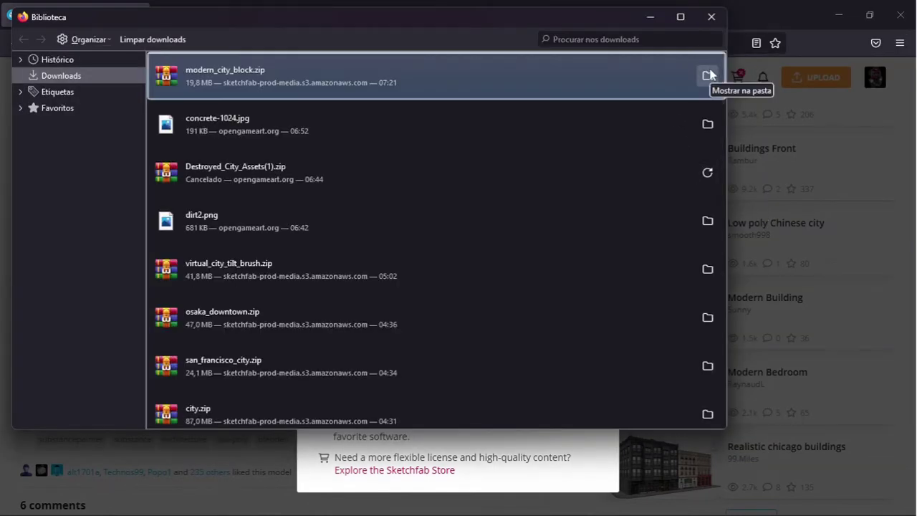
{"action": "left_click", "coordinate": [709, 74]}
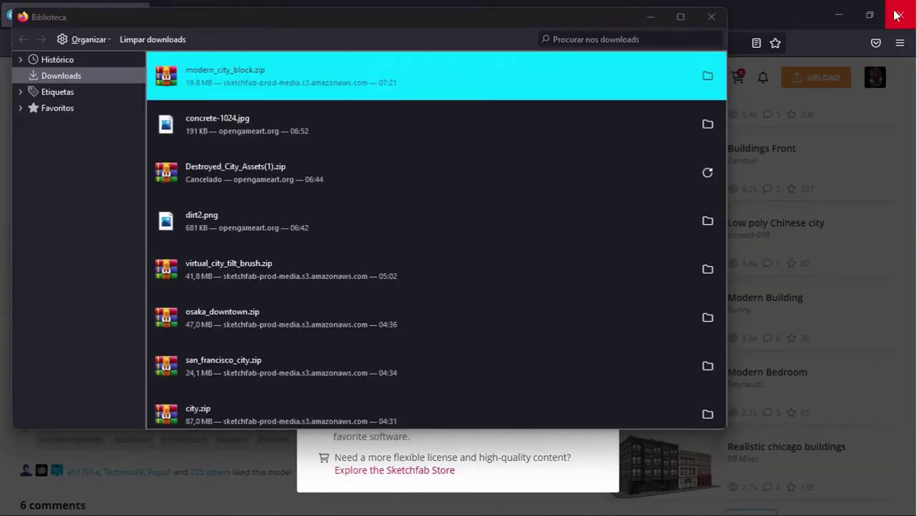
Close Firefox and the Library window, keeping the Windows Downloads folder open
{"action": "left_click", "coordinate": [853, 13]}
{"action": "left_click", "coordinate": [899, 13]}
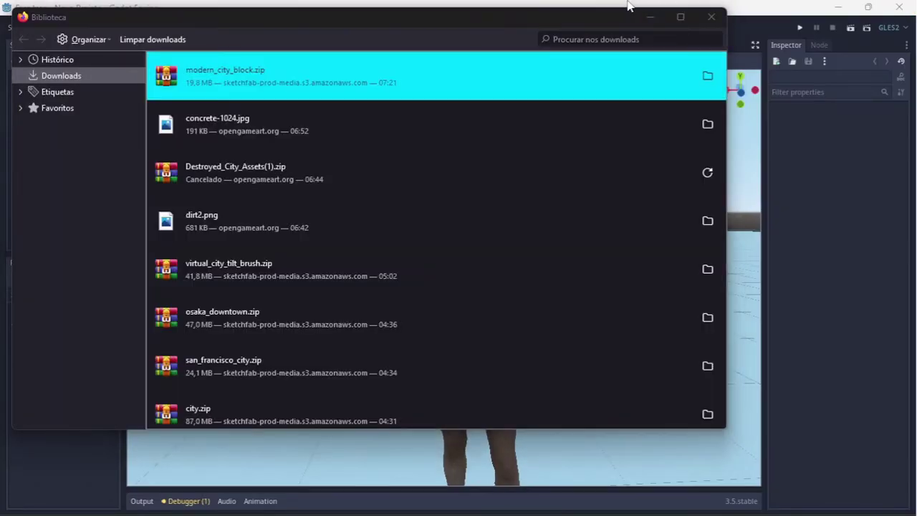
{"action": "left_click", "coordinate": [707, 76]}
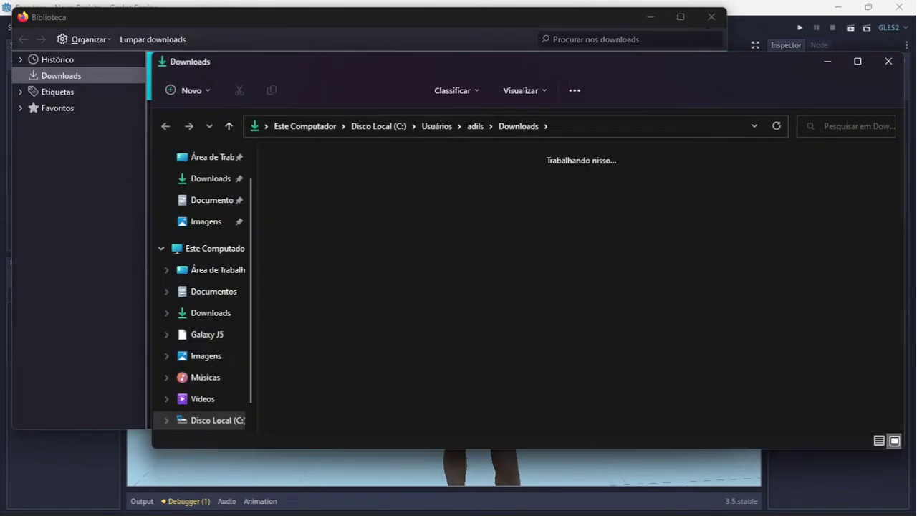
{"action": "left_click", "coordinate": [709, 32]}
{"action": "left_click", "coordinate": [711, 20]}
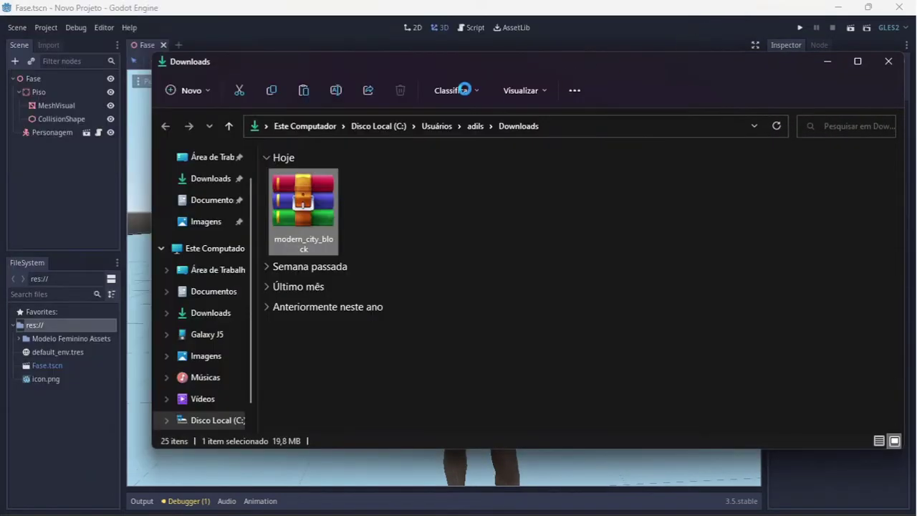
{"action": "left_click_drag", "start_coordinate": [333, 63], "coordinate": [397, 42]}
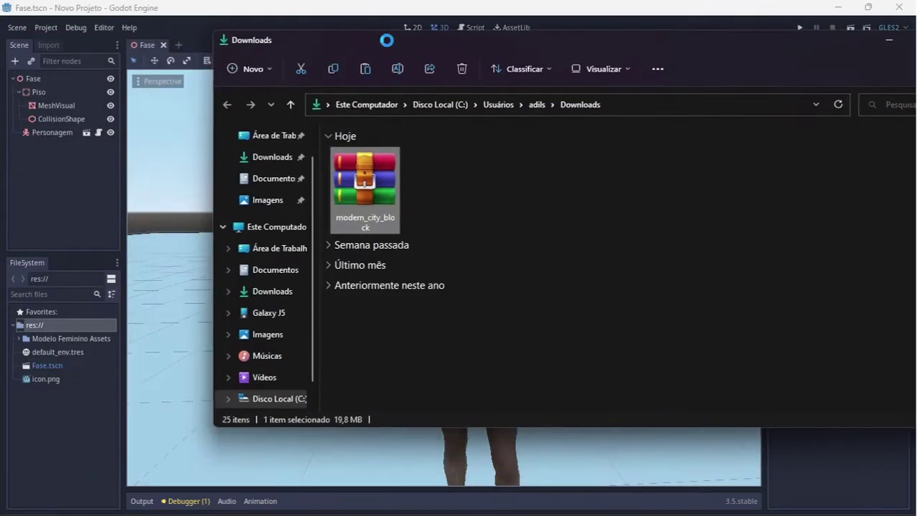
Extract textures, license.txt, scene.bin and scene.gltf from modern_city_block.zip onto the desktop
{"action": "left_click", "coordinate": [837, 7]}
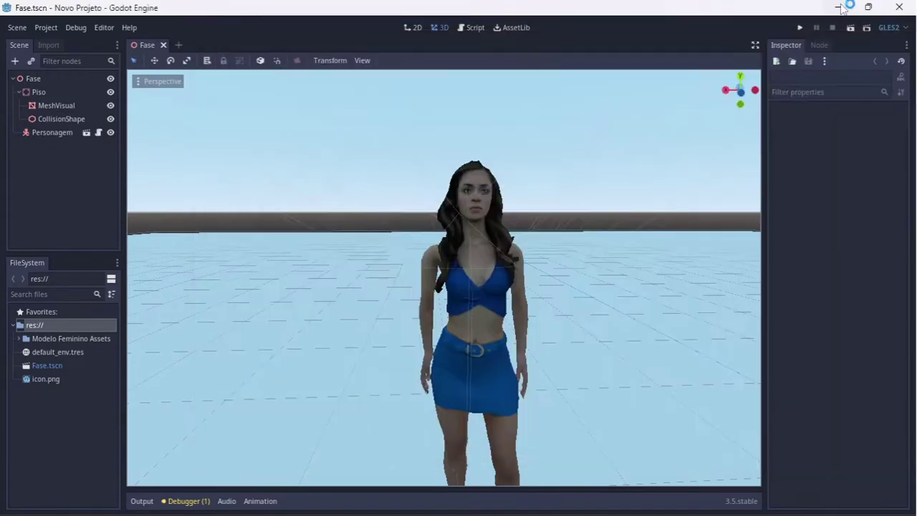
{"action": "double_click", "coordinate": [367, 179]}
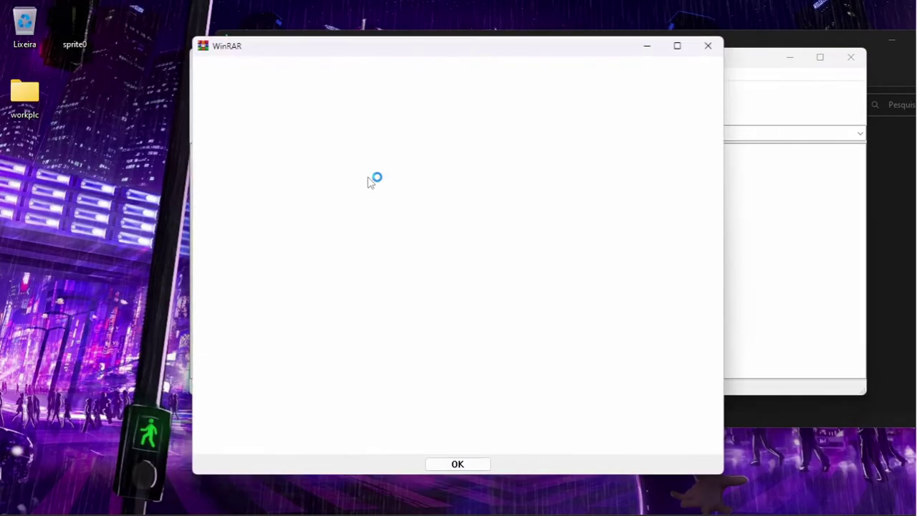
{"action": "left_click", "coordinate": [708, 46]}
{"action": "left_click_drag", "start_coordinate": [340, 288], "coordinate": [216, 180]}
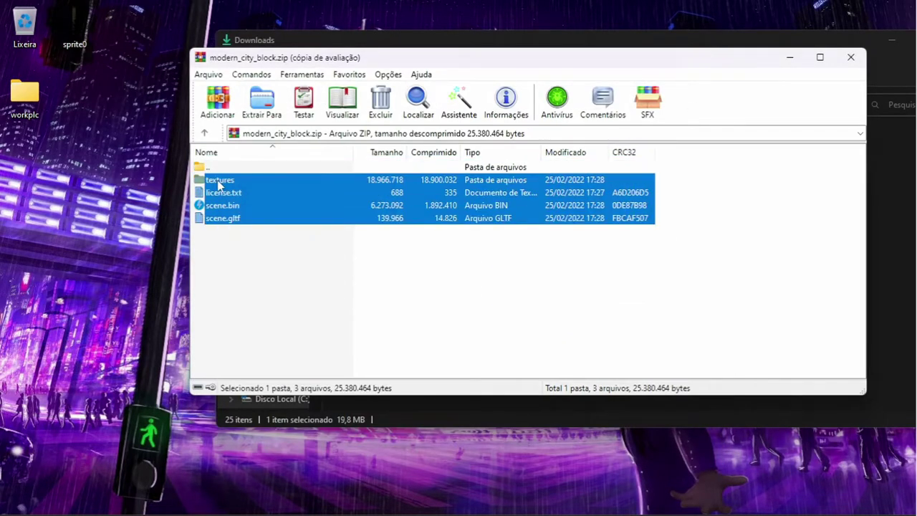
{"action": "left_click_drag", "start_coordinate": [41, 165], "coordinate": [43, 167]}
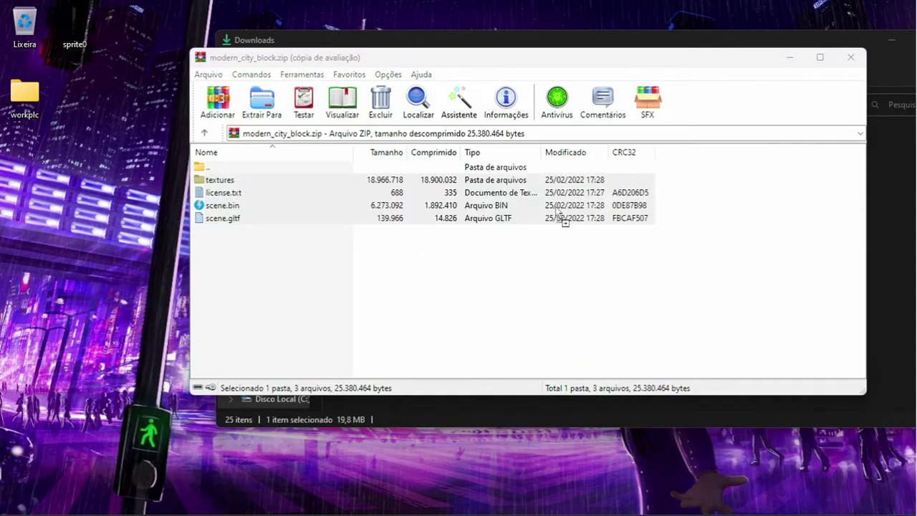
{"action": "left_click", "coordinate": [850, 57]}
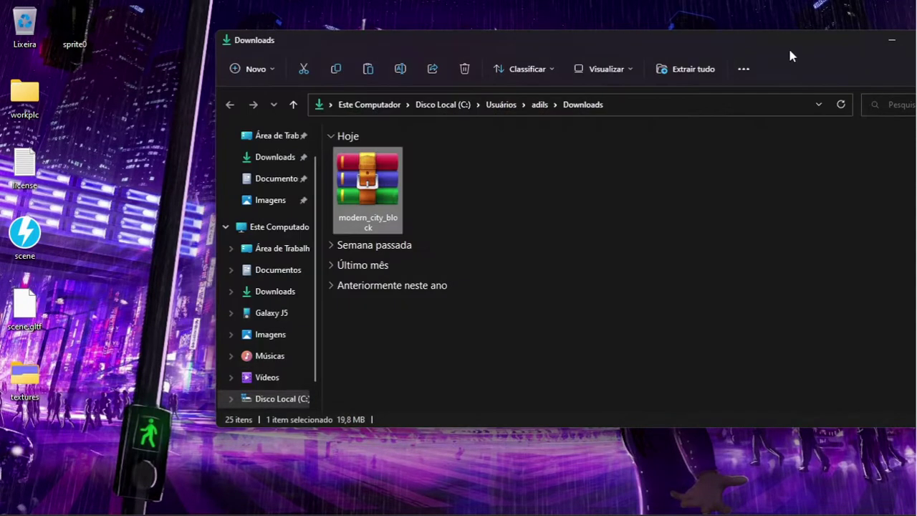
{"action": "left_click_drag", "start_coordinate": [740, 40], "coordinate": [681, 41]}
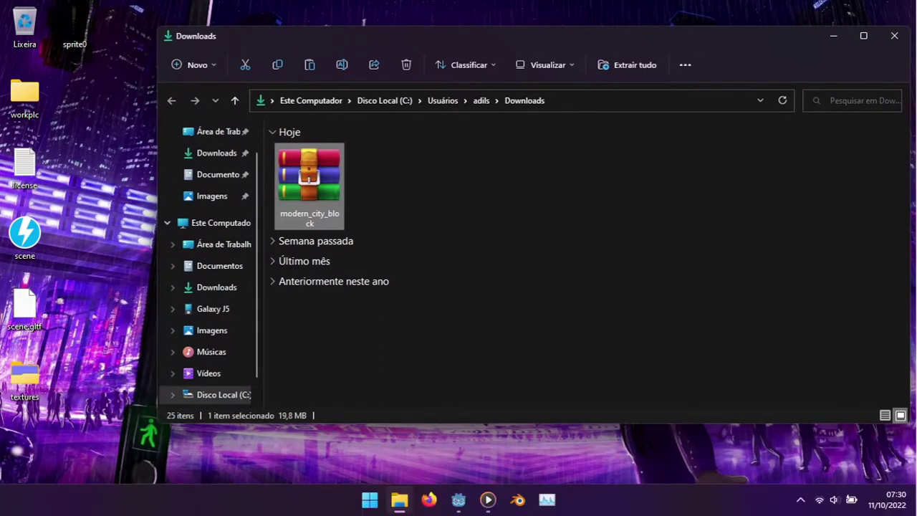
{"action": "left_click", "coordinate": [522, 501]}
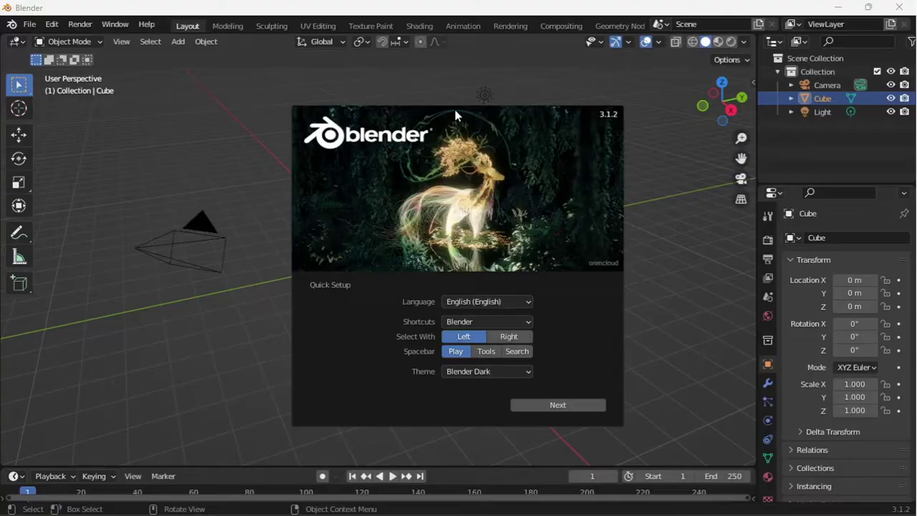
Delete Blender's default light, camera and cube
{"action": "left_click", "coordinate": [299, 93]}
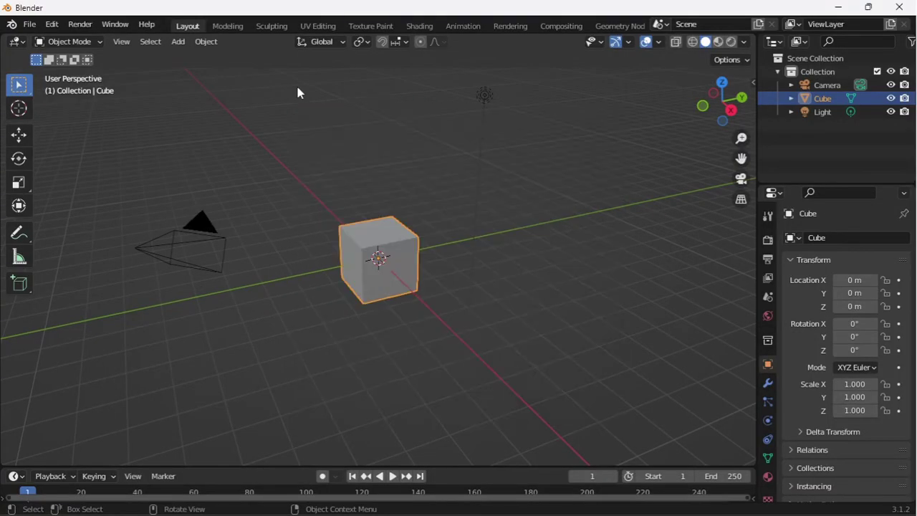
{"action": "left_click", "coordinate": [821, 112]}
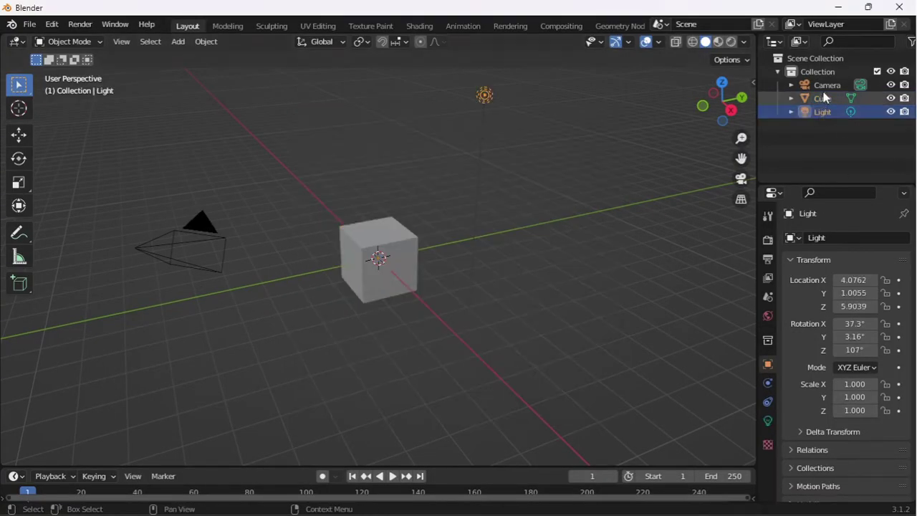
{"action": "left_click", "coordinate": [828, 86], "text": "shift"}
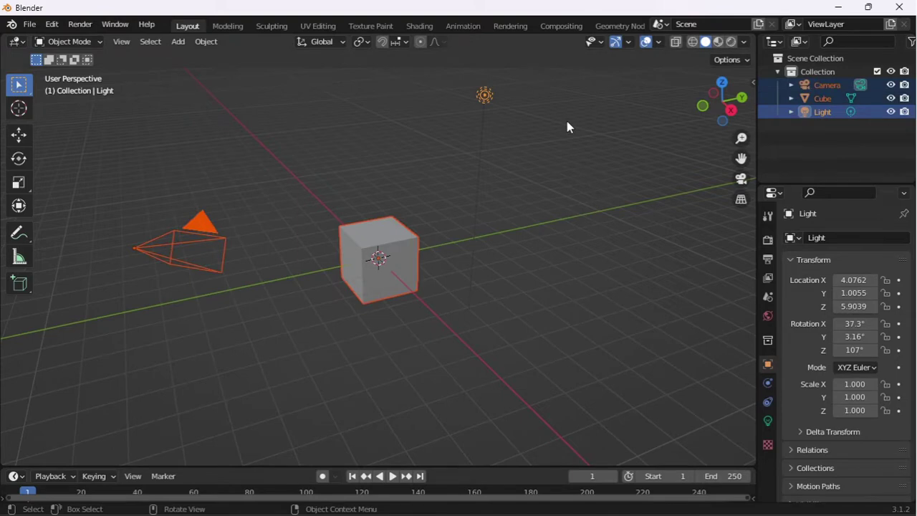
{"action": "key", "text": "Delete"}
Import the desktop's scene.gltf as glTF 2.0, bringing in Sketchfab_model
{"action": "left_click", "coordinate": [29, 24]}
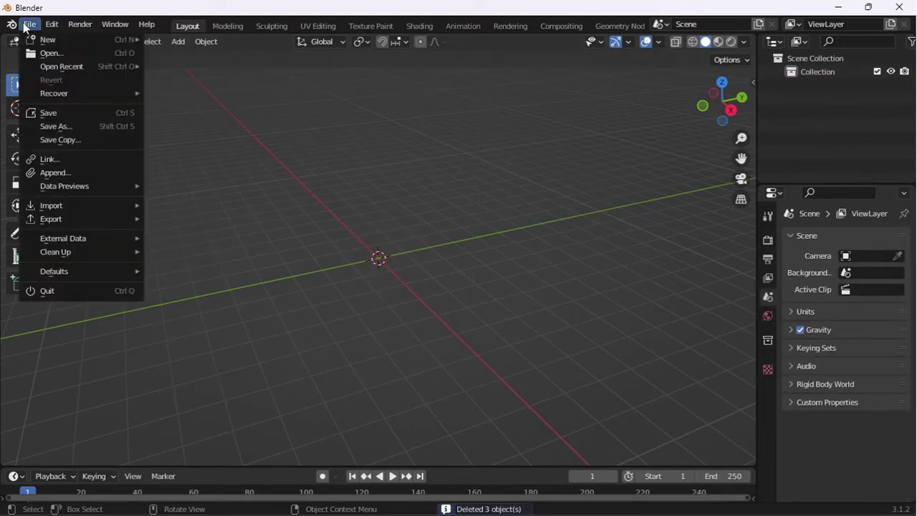
{"action": "mouse_move", "coordinate": [74, 205]}
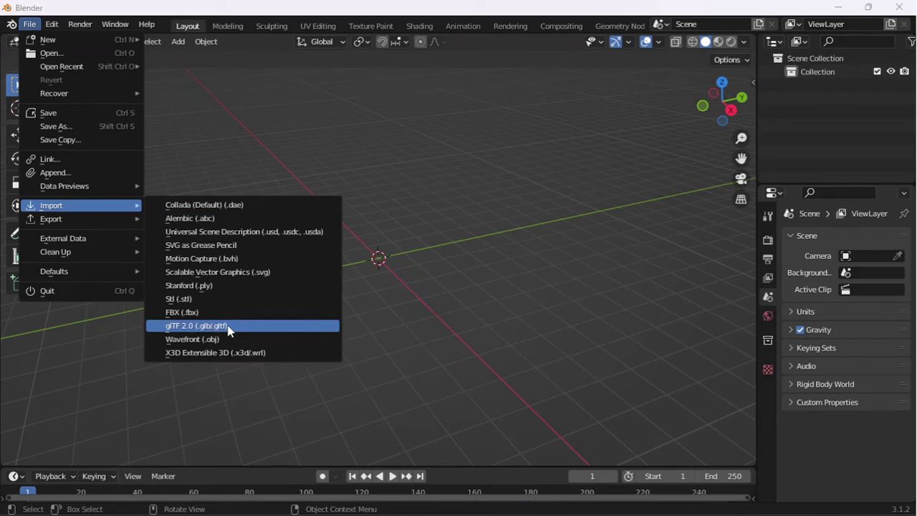
{"action": "left_click", "coordinate": [227, 327]}
{"action": "left_click", "coordinate": [152, 168]}
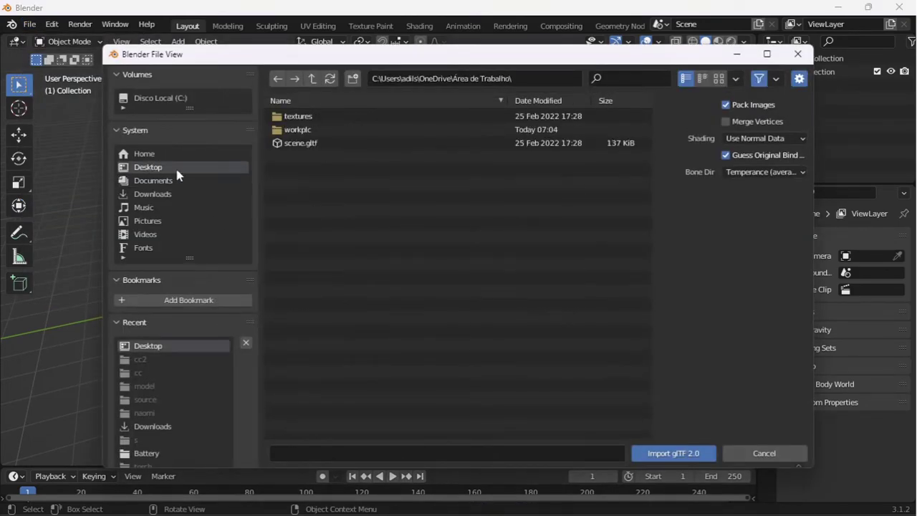
{"action": "double_click", "coordinate": [307, 143]}
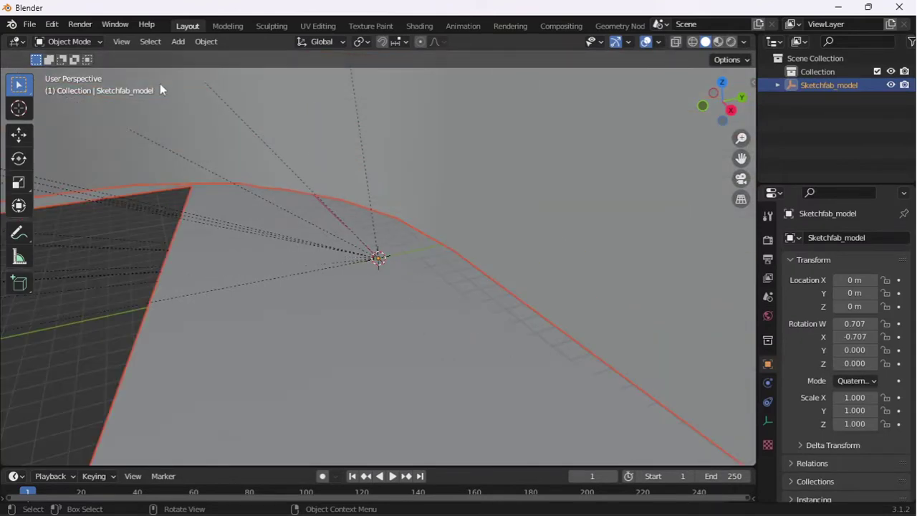
Export the city to the desktop as Cidade.glb, then quit Blender without saving
{"action": "left_click", "coordinate": [30, 24]}
{"action": "mouse_move", "coordinate": [69, 219]}
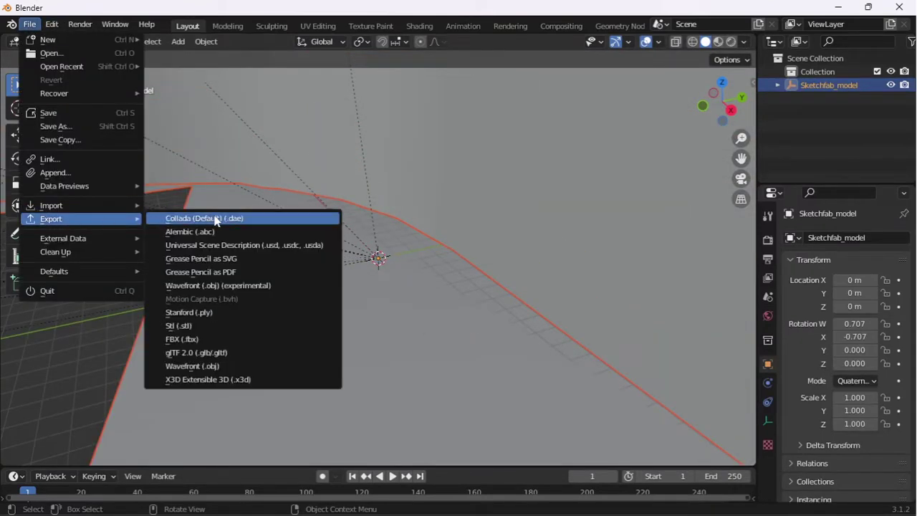
{"action": "left_click", "coordinate": [233, 354]}
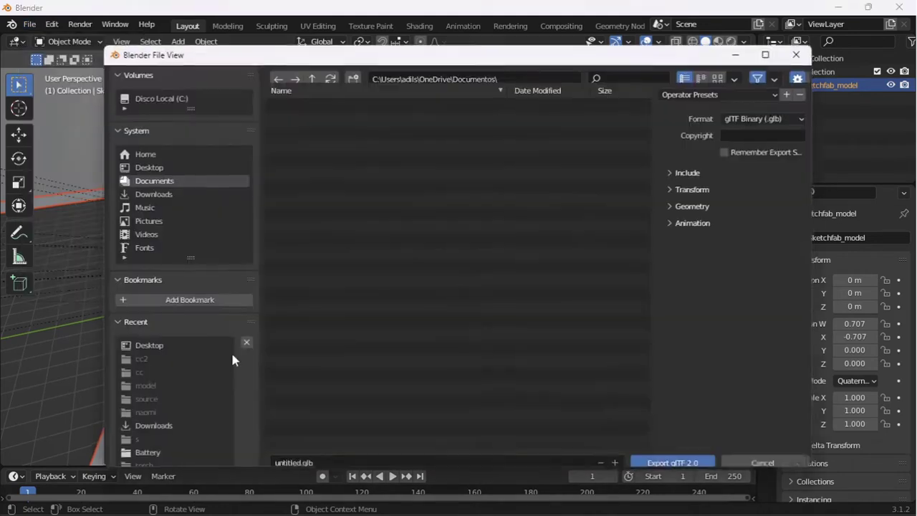
{"action": "left_click", "coordinate": [159, 169]}
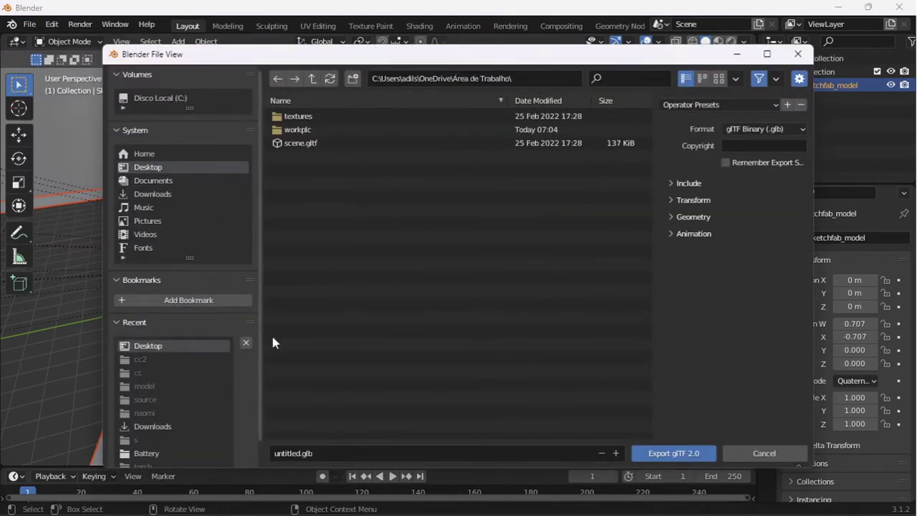
{"action": "left_click", "coordinate": [290, 454]}
{"action": "type", "text": "Cidade"}
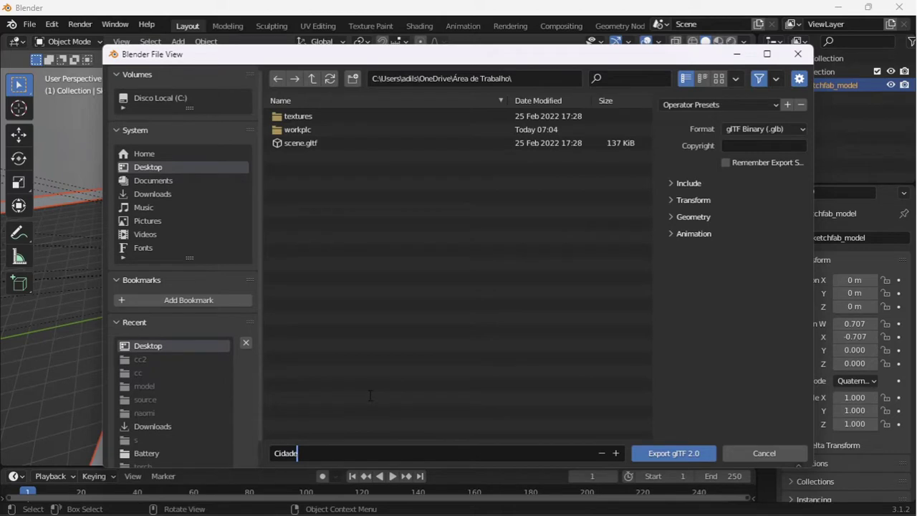
{"action": "key", "text": "Return"}
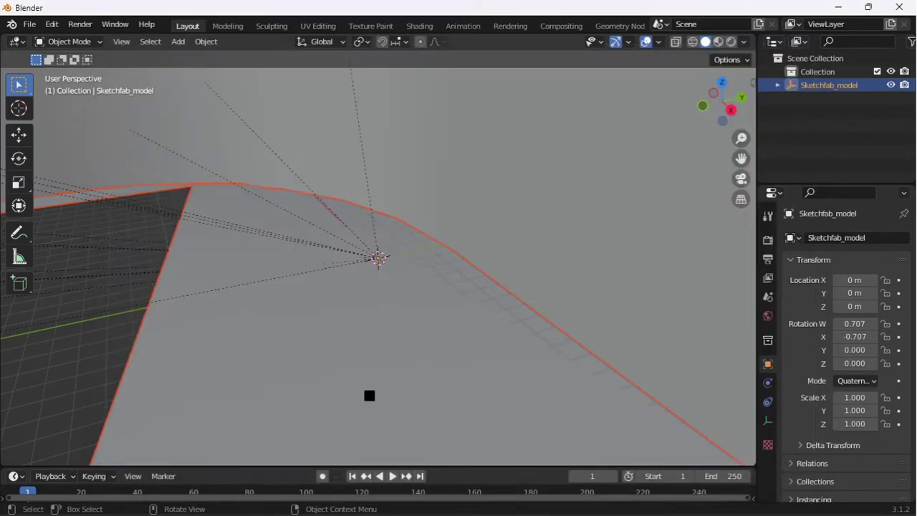
{"action": "left_click", "coordinate": [899, 7]}
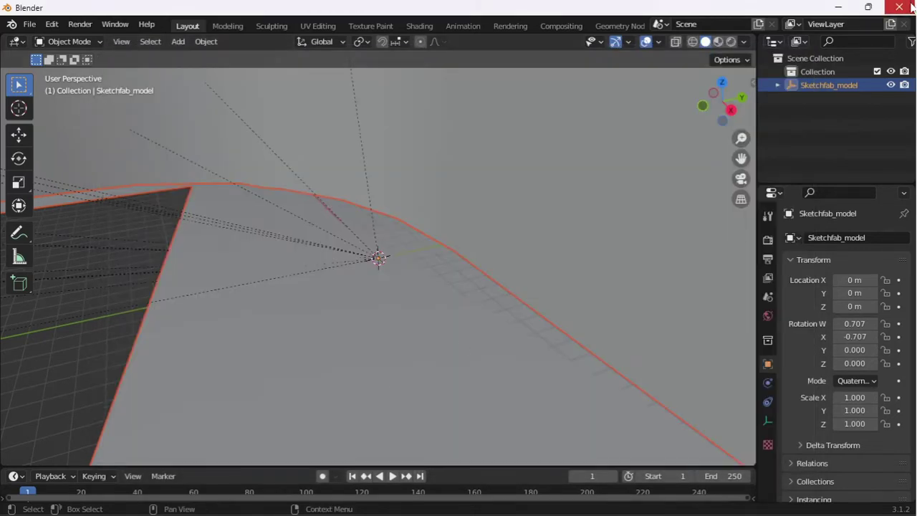
{"action": "left_click", "coordinate": [492, 290]}
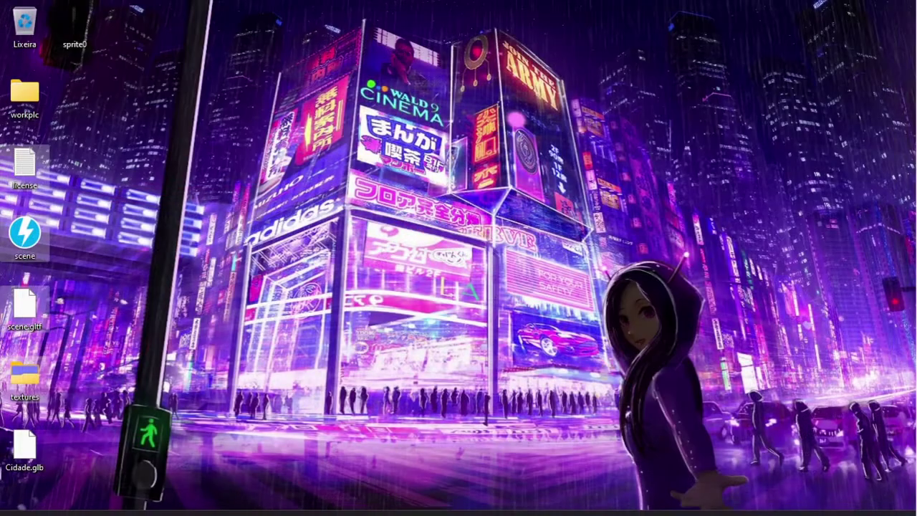
Create a new Cidade folder in Godot's FileSystem dock
{"action": "left_click", "coordinate": [458, 502]}
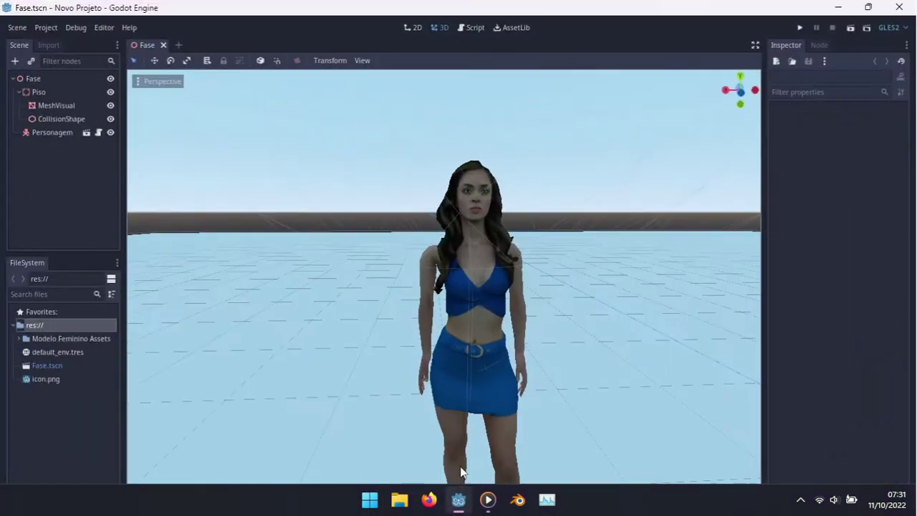
{"action": "right_click", "coordinate": [65, 423]}
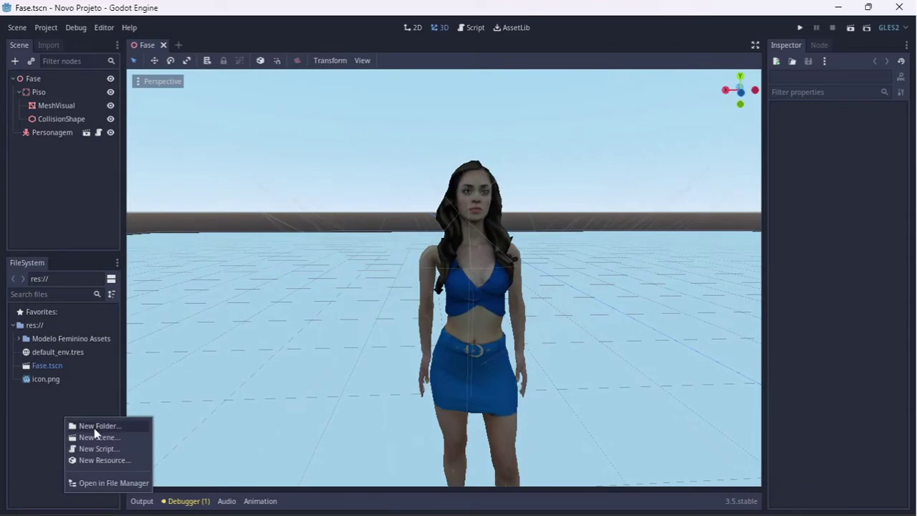
{"action": "left_click", "coordinate": [92, 426]}
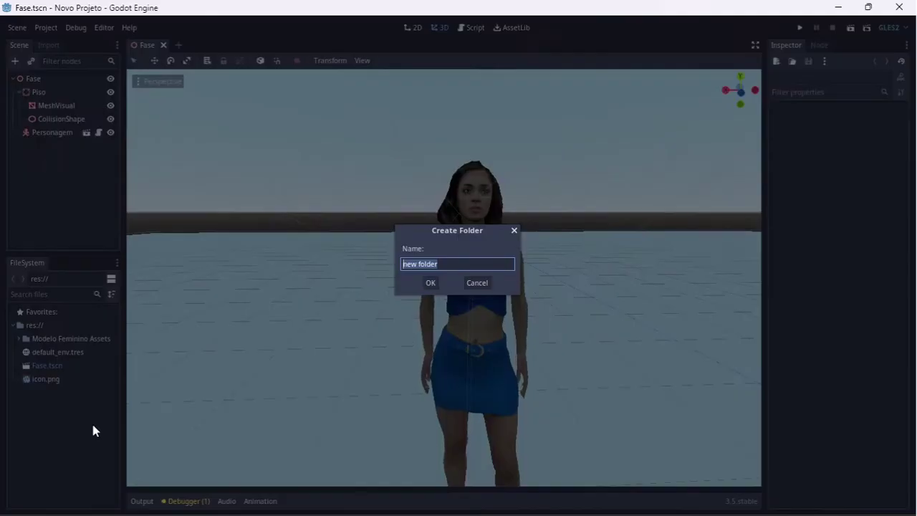
{"action": "type", "text": "Cidade"}
{"action": "key", "text": "Return"}
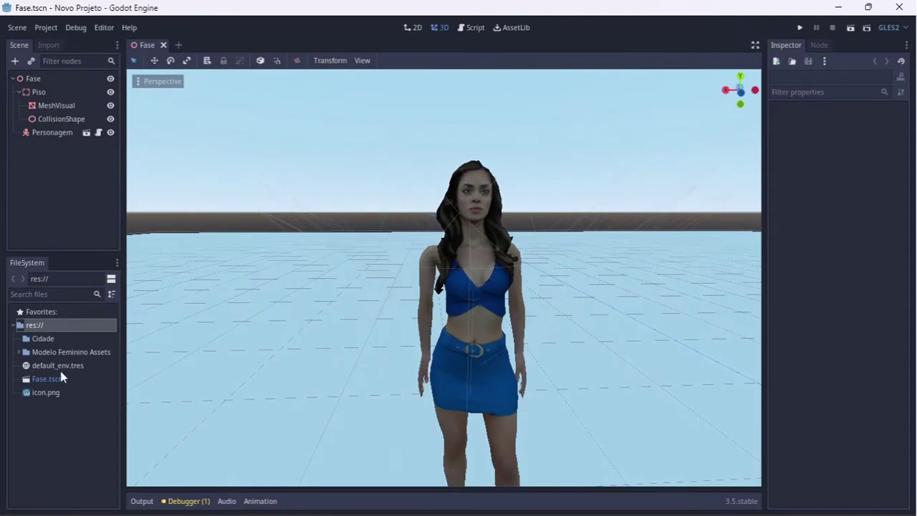
Drag Cidade.glb from the desktop into the project's Cidade folder
{"action": "left_click", "coordinate": [868, 6]}
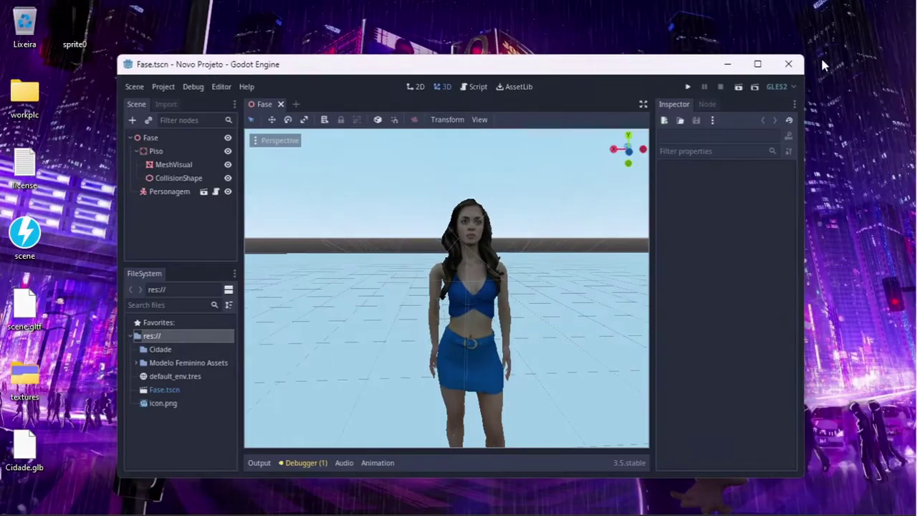
{"action": "left_click_drag", "start_coordinate": [510, 71], "coordinate": [581, 54]}
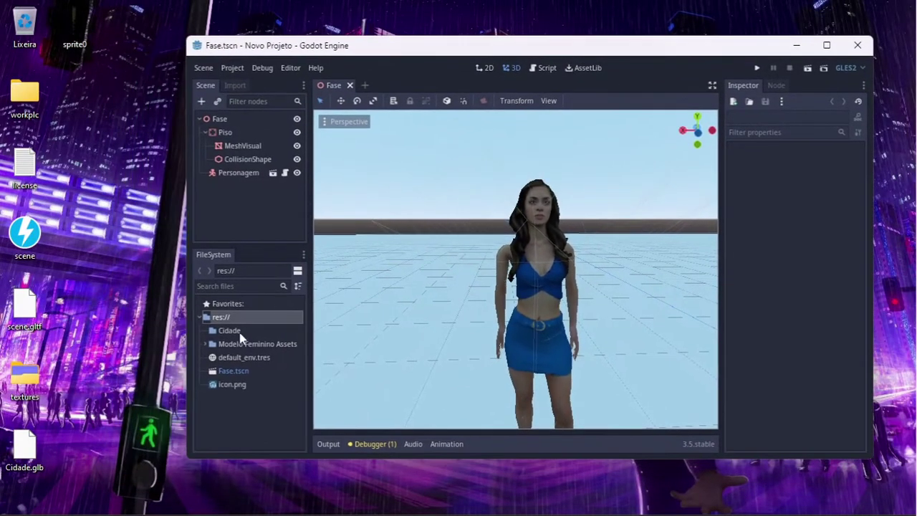
{"action": "left_click", "coordinate": [234, 332]}
{"action": "left_click", "coordinate": [24, 448]}
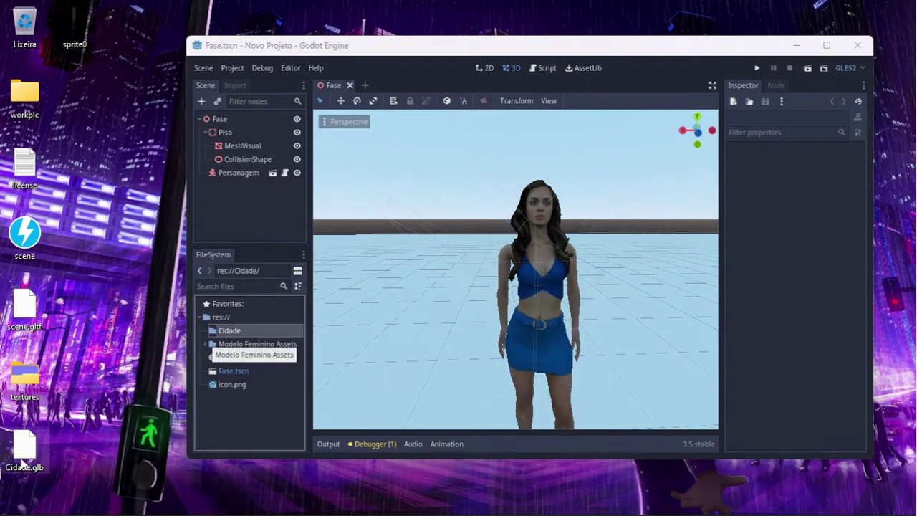
{"action": "left_click_drag", "start_coordinate": [25, 445], "coordinate": [235, 331]}
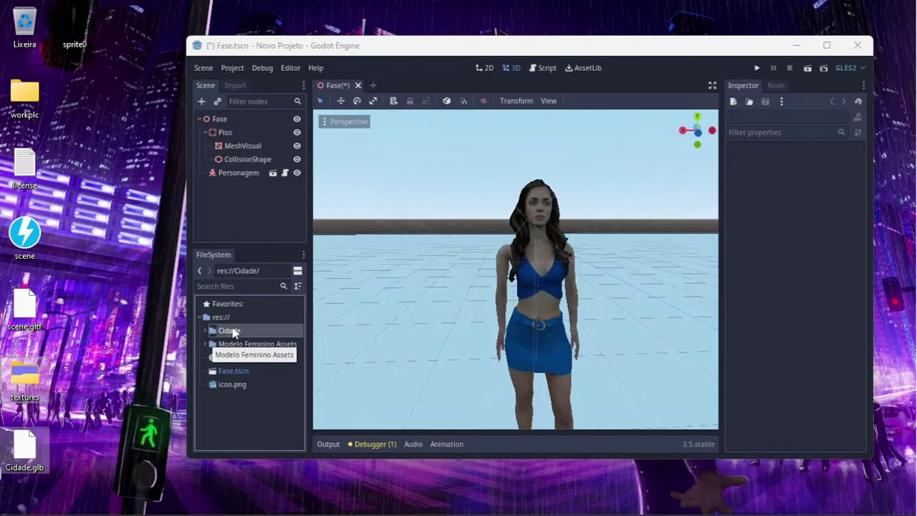
Expand the Cidade folder and open Cidade.glb via Open Anyway, then look around the terrain
{"action": "left_click", "coordinate": [826, 45]}
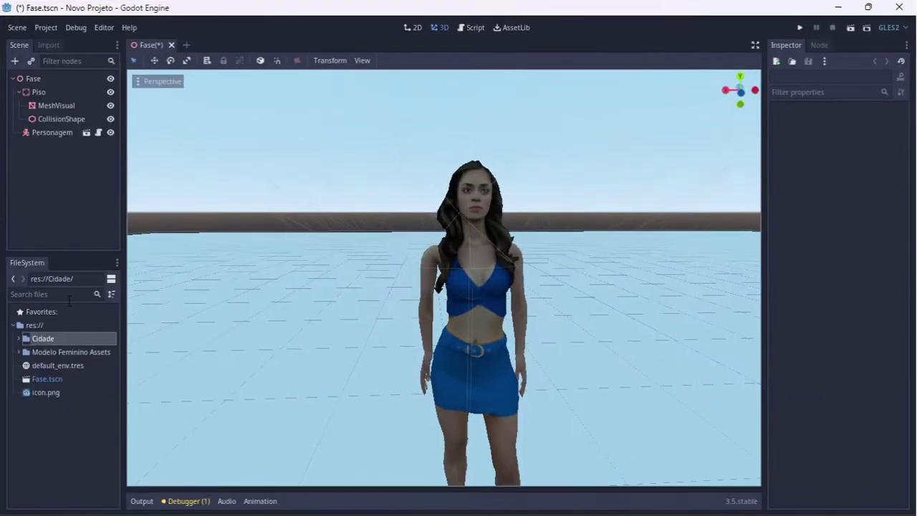
{"action": "left_click", "coordinate": [18, 338]}
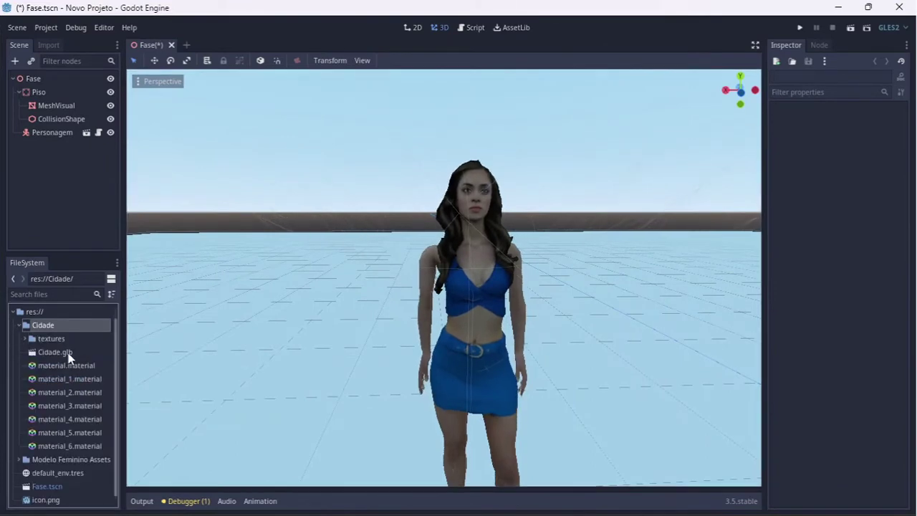
{"action": "double_click", "coordinate": [56, 351]}
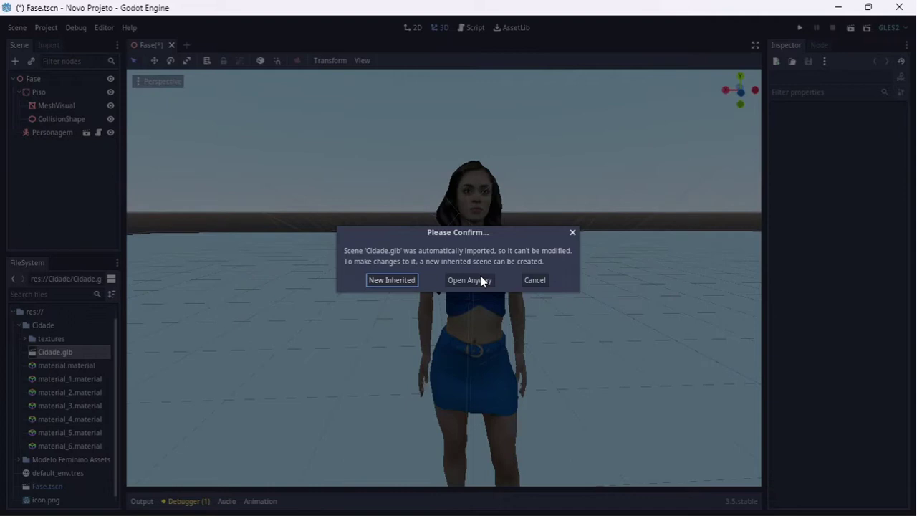
{"action": "left_click", "coordinate": [480, 280]}
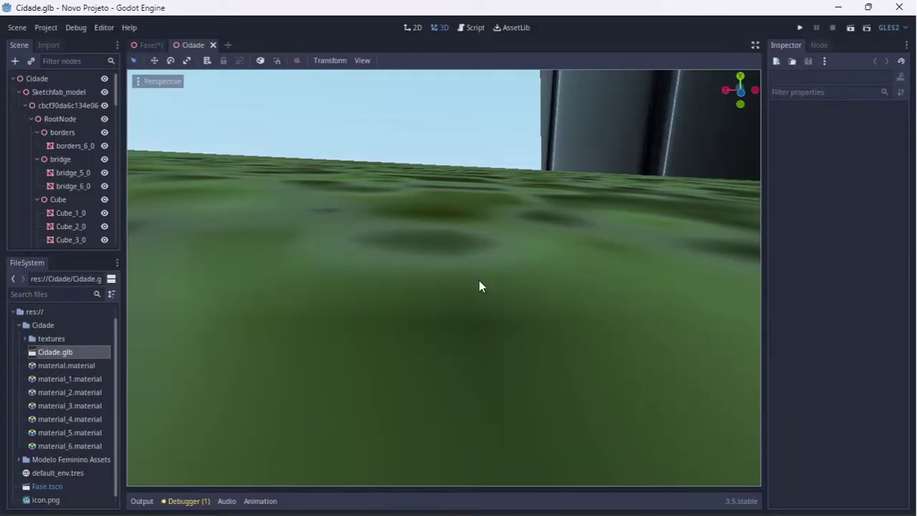
{"action": "mouse_move", "coordinate": [479, 286]}
{"action": "right_mouse_down"}
{"action": "mouse_move", "coordinate": [401, 279]}
{"action": "mouse_move", "coordinate": [502, 308]}
{"action": "mouse_move", "coordinate": [459, 287]}
{"action": "mouse_move", "coordinate": [459, 301]}
{"action": "mouse_move", "coordinate": [362, 251]}
{"action": "right_mouse_up"}
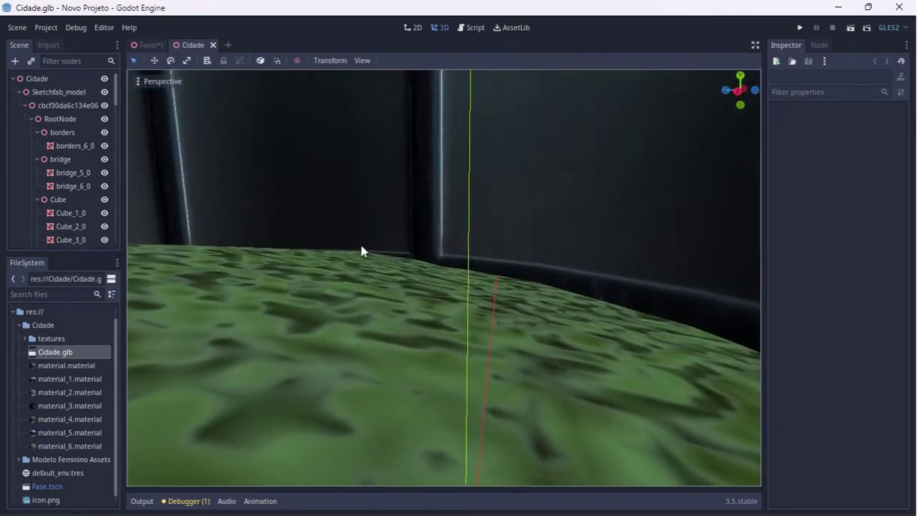
Scale the Cidade root to 0.02 and save the scene over res://Fase.tscn
{"action": "left_click", "coordinate": [41, 80]}
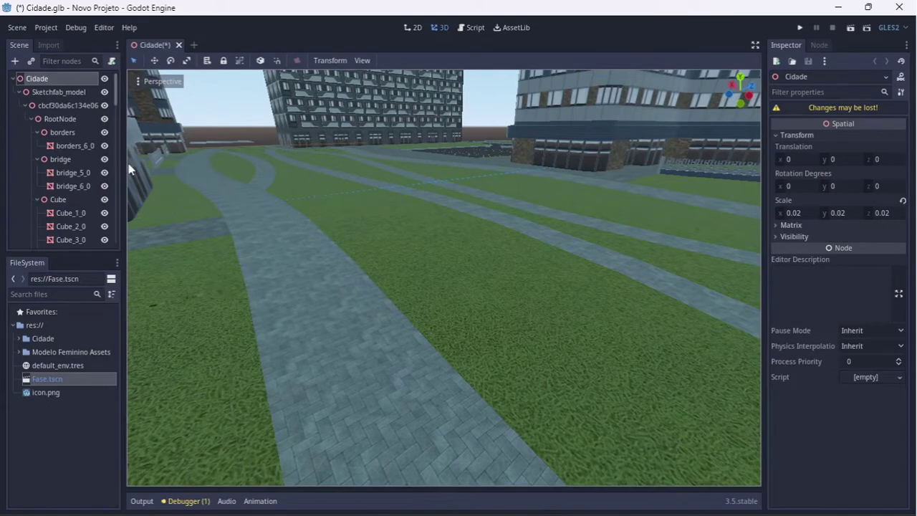
{"action": "left_click", "coordinate": [17, 27]}
{"action": "left_click", "coordinate": [50, 124]}
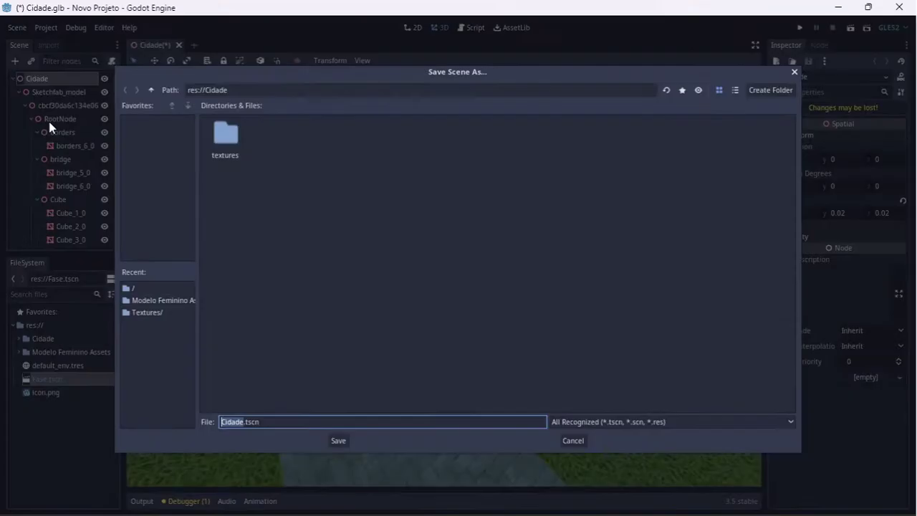
{"action": "left_click", "coordinate": [152, 88]}
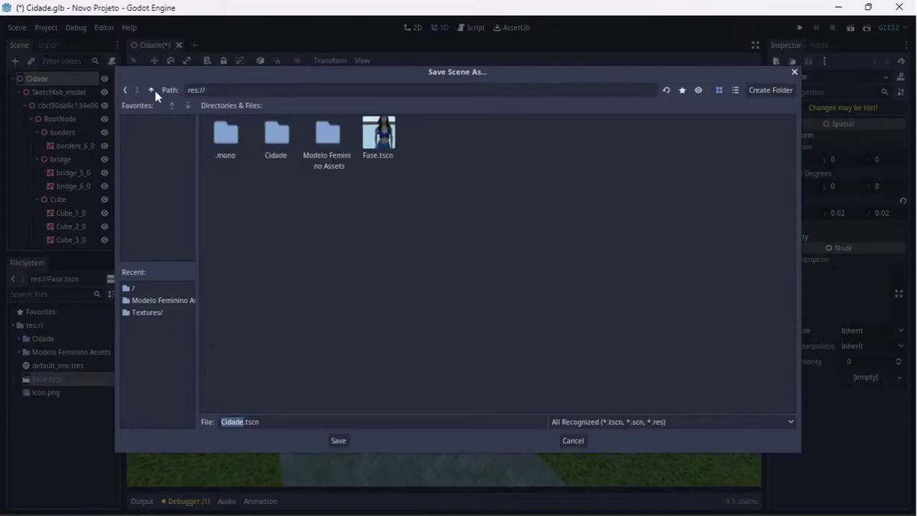
{"action": "left_click", "coordinate": [383, 135]}
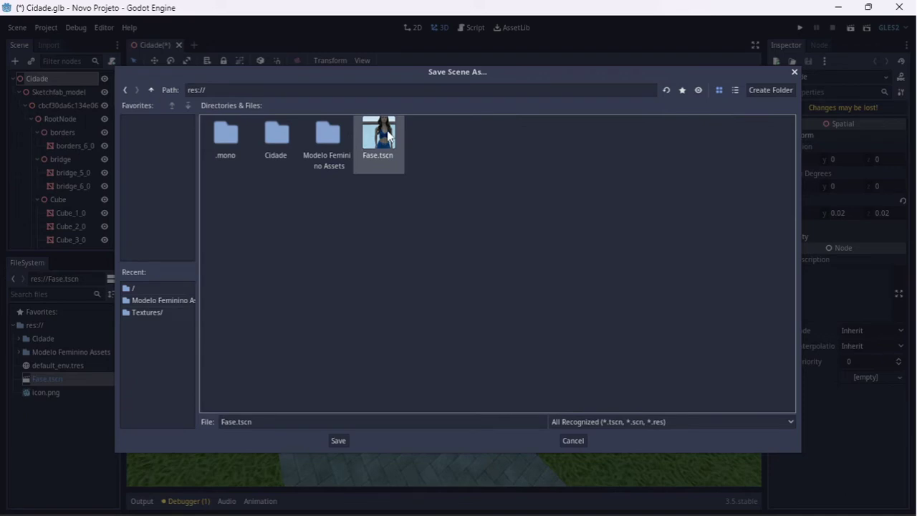
{"action": "left_click", "coordinate": [334, 438]}
{"action": "left_click", "coordinate": [430, 280]}
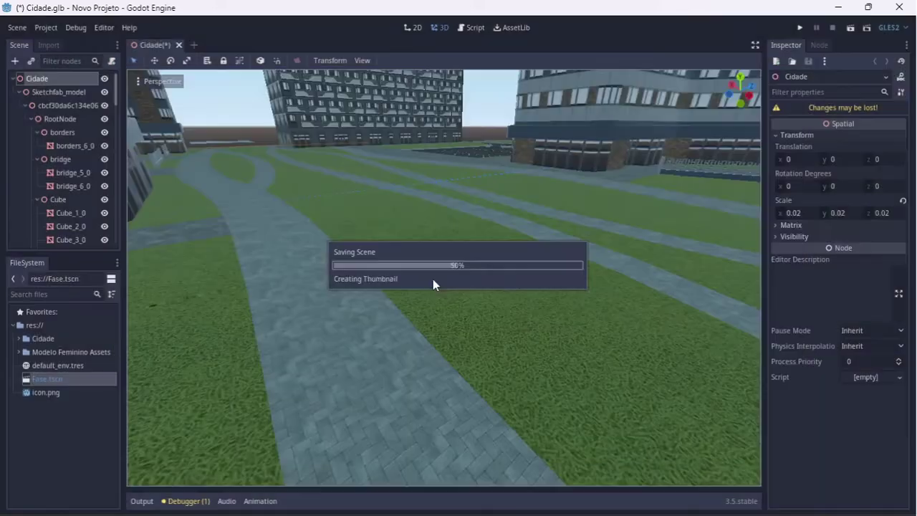
{"action": "right_click_drag", "start_coordinate": [433, 280], "coordinate": [387, 281]}
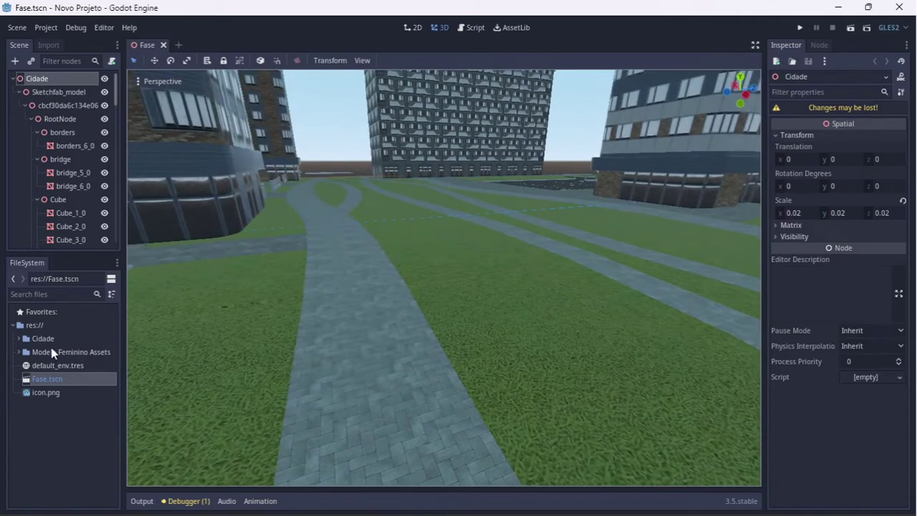
{"action": "left_click", "coordinate": [18, 352]}
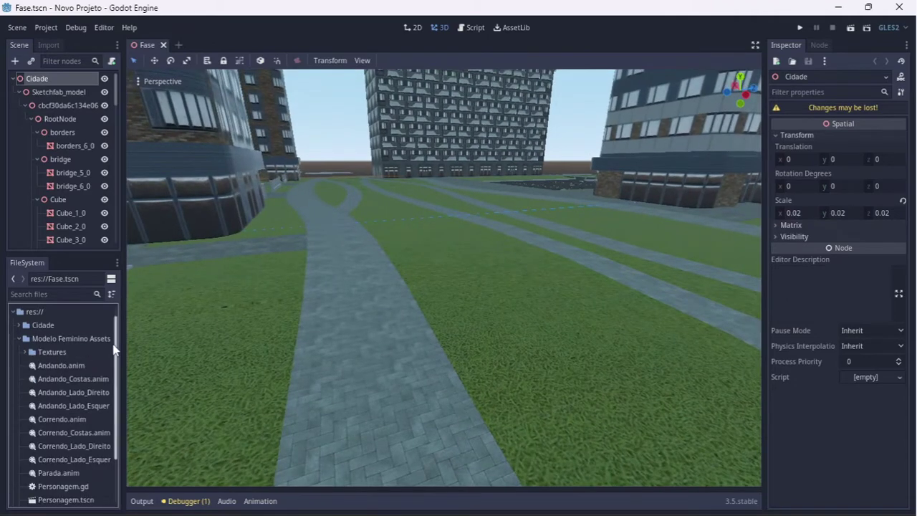
{"action": "scroll", "coordinate": [115, 348], "scroll_direction": "down", "scroll_amount": 3}
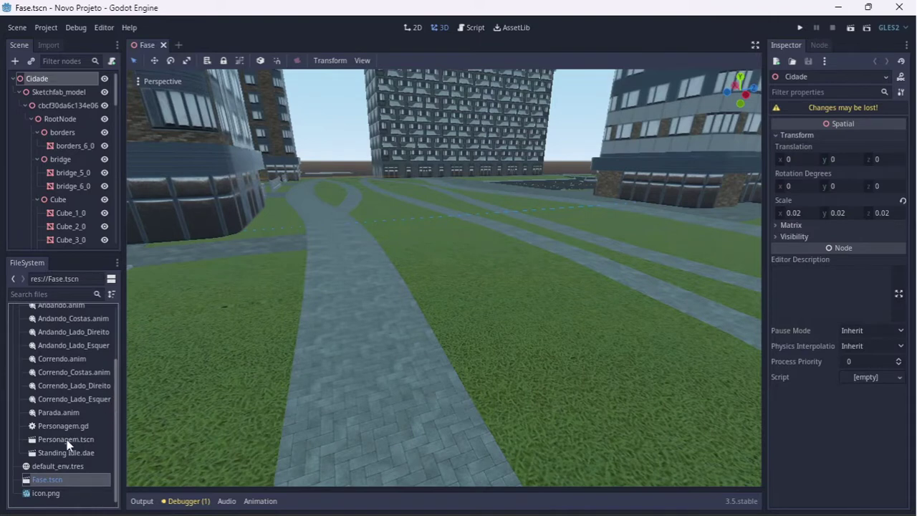
{"action": "left_click_drag", "start_coordinate": [67, 439], "coordinate": [351, 303]}
{"action": "left_click_drag", "start_coordinate": [454, 244], "coordinate": [671, 307]}
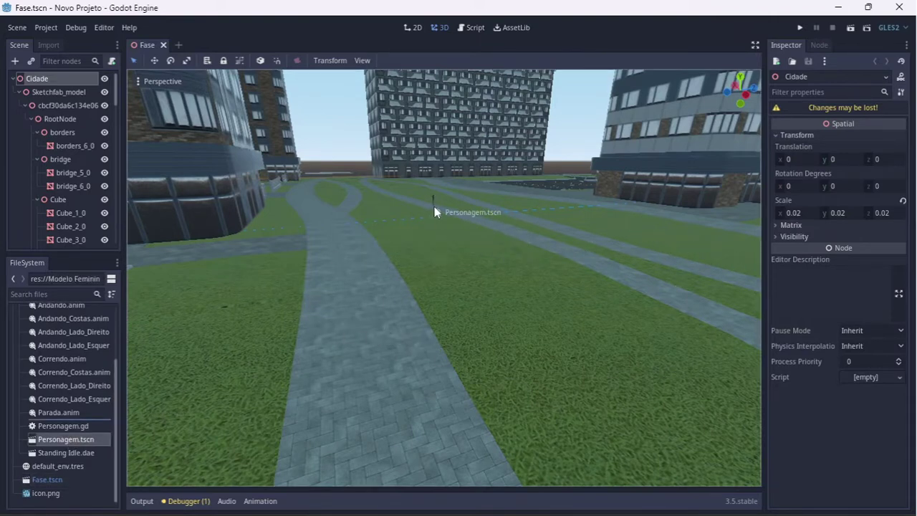
{"action": "left_click_drag", "start_coordinate": [671, 309], "coordinate": [434, 206]}
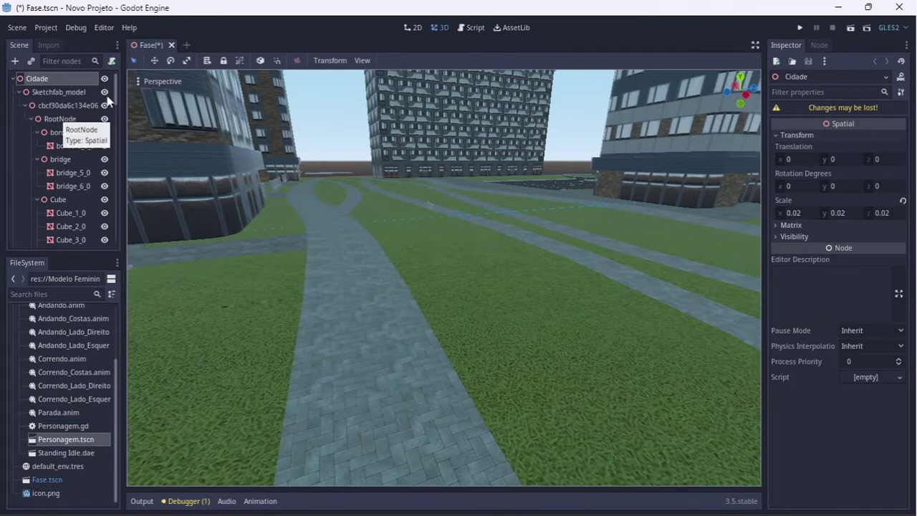
{"action": "left_click_drag", "start_coordinate": [116, 86], "coordinate": [117, 252]}
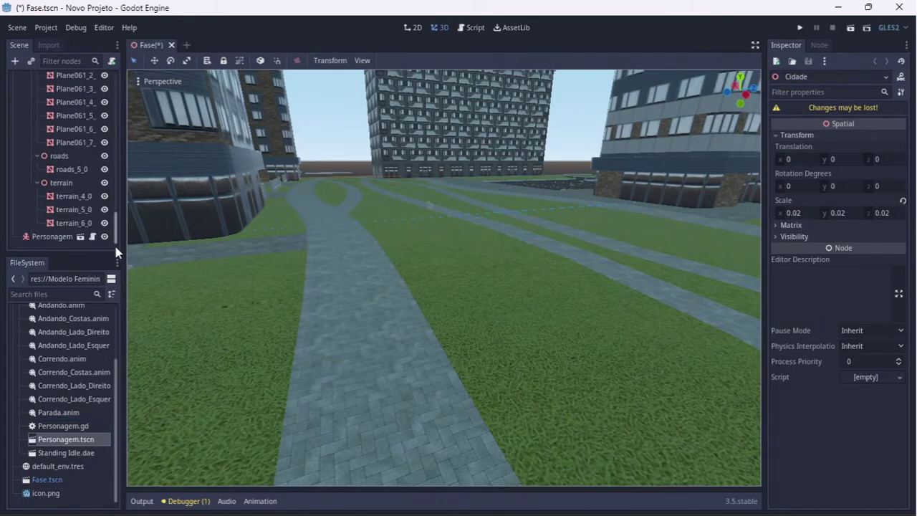
{"action": "right_click", "coordinate": [39, 235]}
{"action": "left_click", "coordinate": [72, 506]}
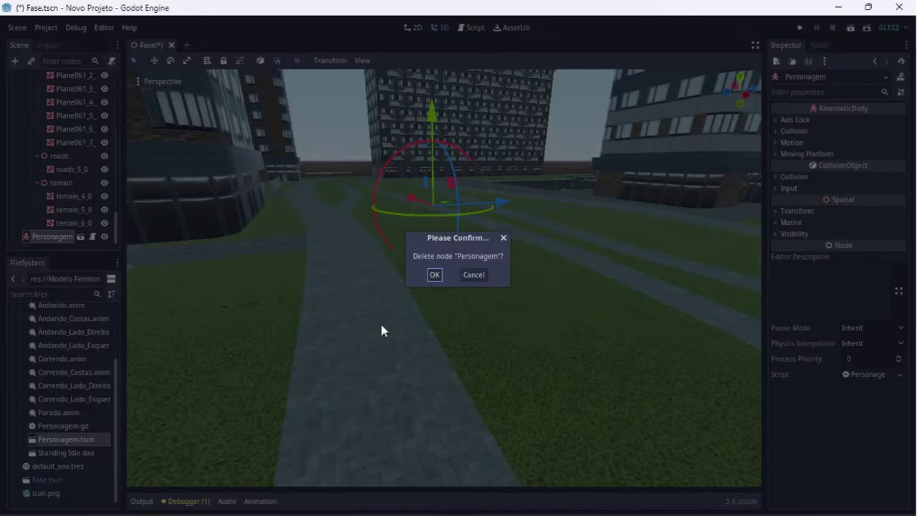
{"action": "left_click", "coordinate": [434, 277]}
{"action": "left_click_drag", "start_coordinate": [120, 225], "coordinate": [114, 72]}
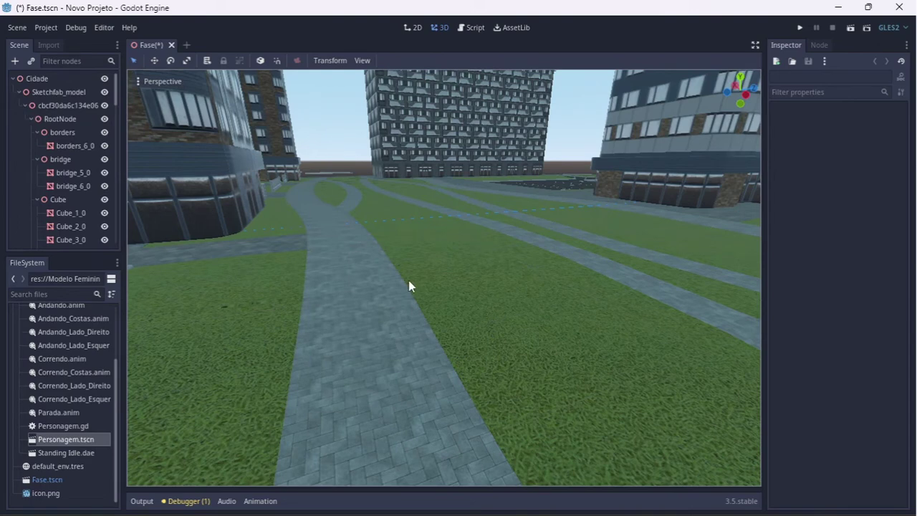
Create a trimesh static body for borders_6_0 and inspect it in the viewport
{"action": "left_click", "coordinate": [65, 144]}
{"action": "left_click", "coordinate": [400, 61]}
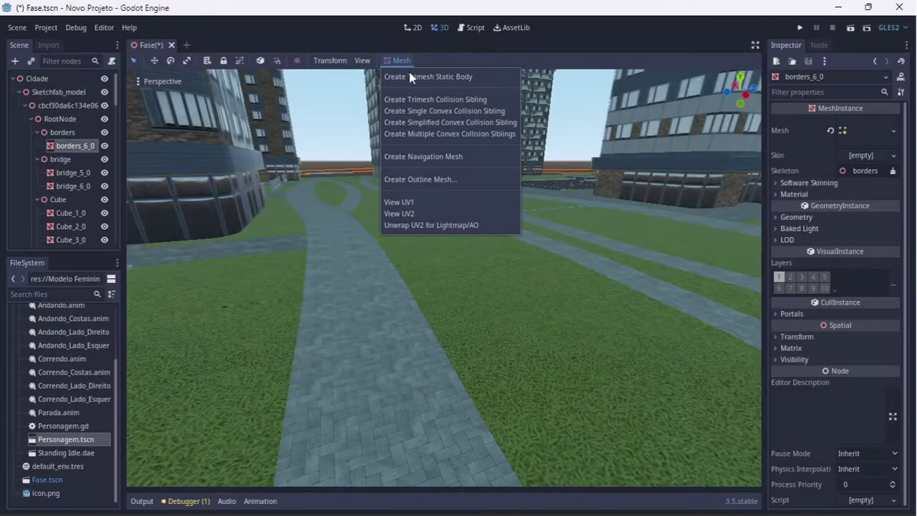
{"action": "left_click", "coordinate": [411, 75]}
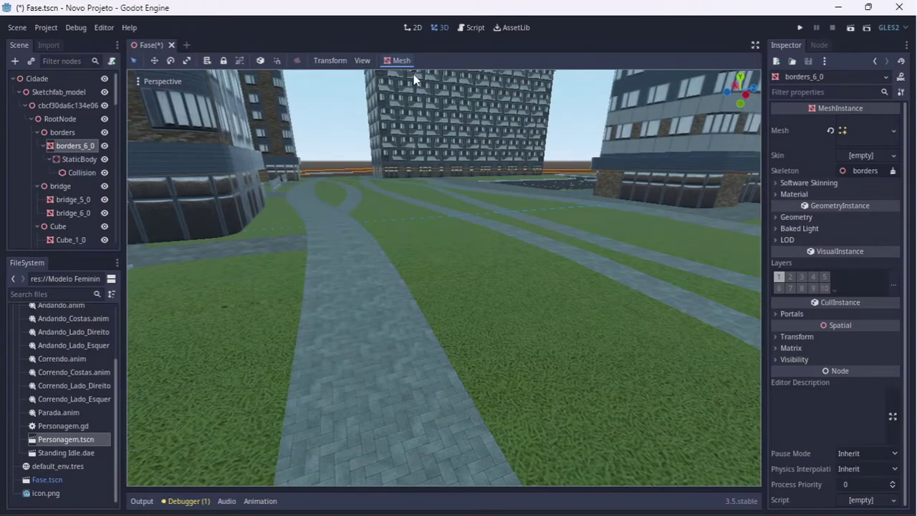
{"action": "key", "text": "f"}
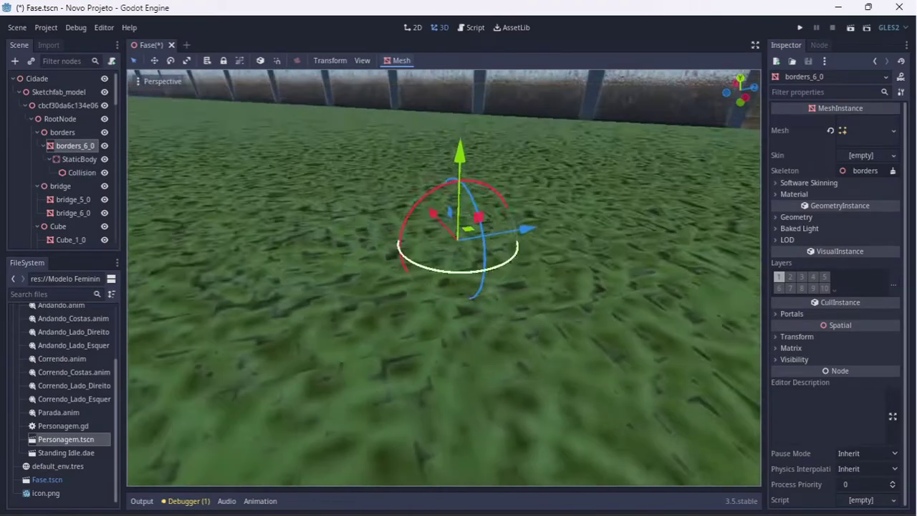
{"action": "middle_click_drag", "start_coordinate": [440, 177], "coordinate": [440, 236]}
{"action": "right_click_drag", "start_coordinate": [445, 278], "coordinate": [401, 278]}
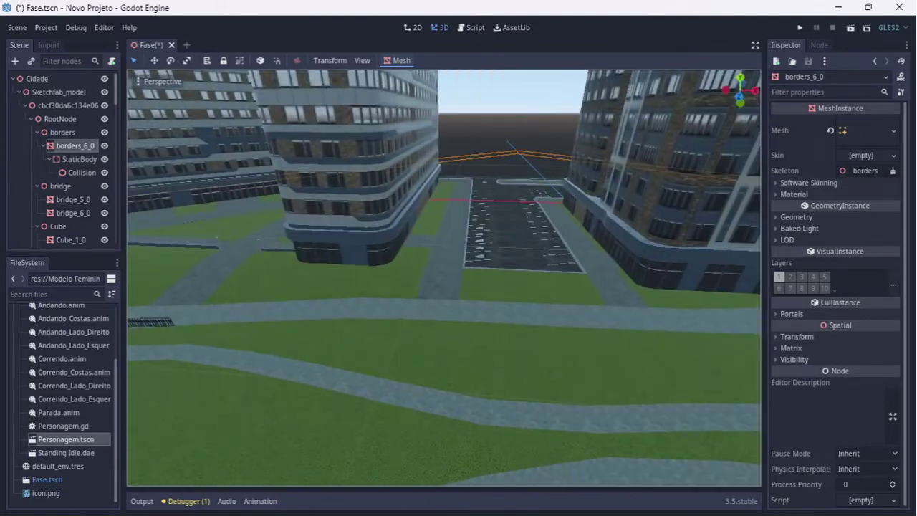
{"action": "right_click_drag", "start_coordinate": [444, 278], "coordinate": [401, 278]}
Frame bridge_5_0, collapse the finished borders and bridge branches, and select bridge_6_0
{"action": "double_click", "coordinate": [73, 199]}
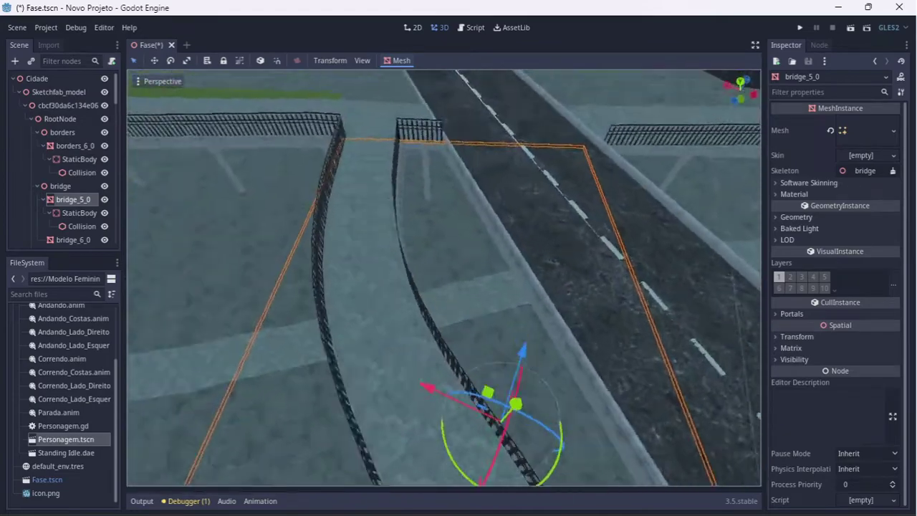
{"action": "right_click_drag", "start_coordinate": [444, 278], "coordinate": [401, 278]}
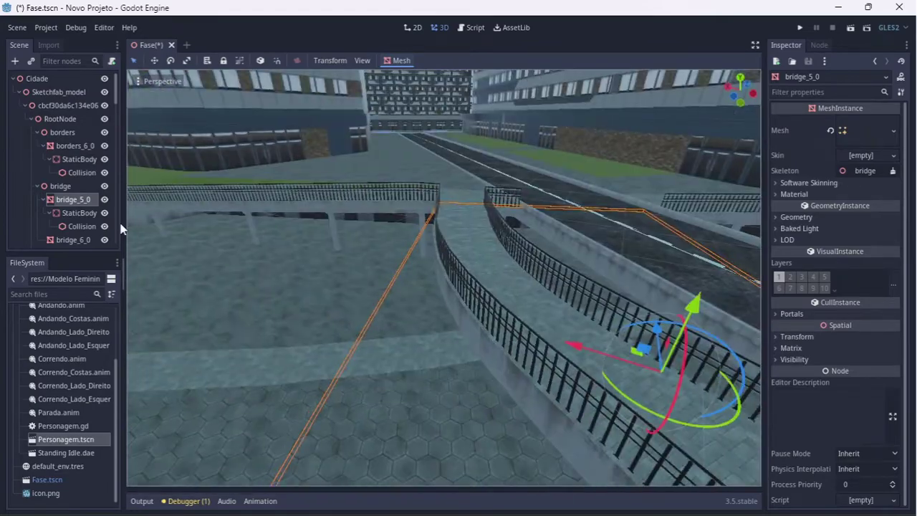
{"action": "scroll", "coordinate": [48, 172], "scroll_direction": "down", "scroll_amount": 2}
{"action": "left_click", "coordinate": [43, 165]}
{"action": "left_click", "coordinate": [40, 98]}
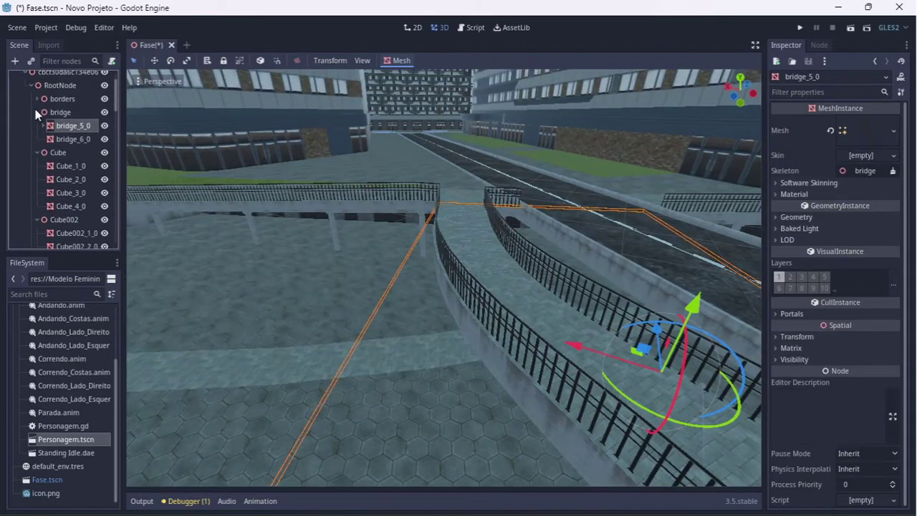
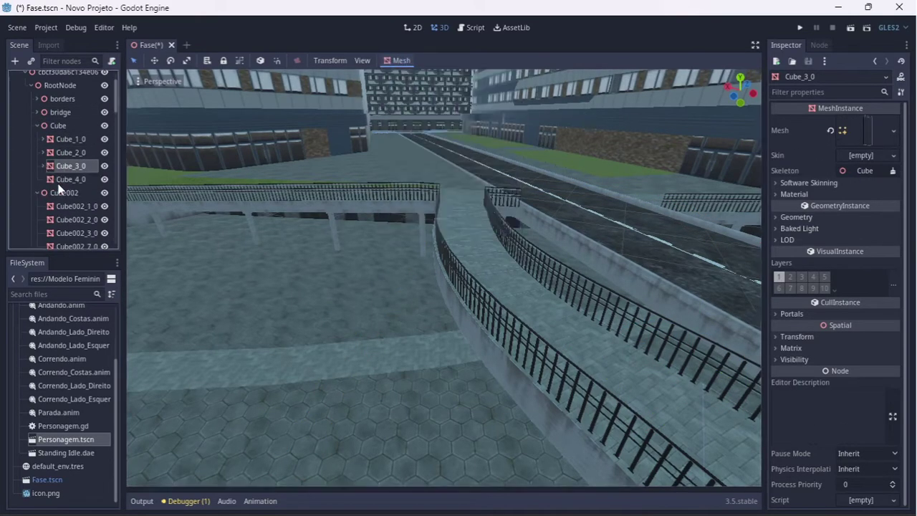
Create trimesh static bodies for the Cube_4_0, Cube002 and Cube009 mesh pieces
{"action": "left_click", "coordinate": [36, 126]}
{"action": "left_click", "coordinate": [46, 153]}
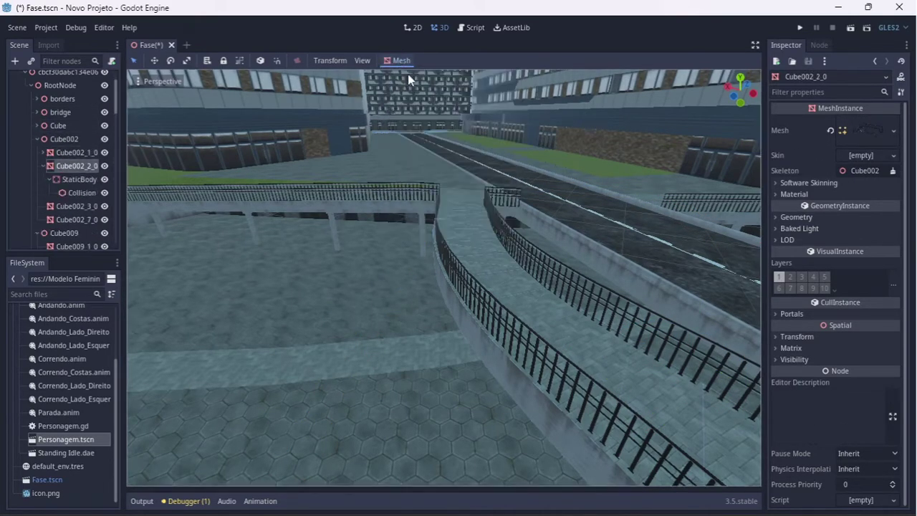
{"action": "left_click", "coordinate": [46, 181]}
{"action": "left_click", "coordinate": [399, 60]}
{"action": "left_click", "coordinate": [36, 139]}
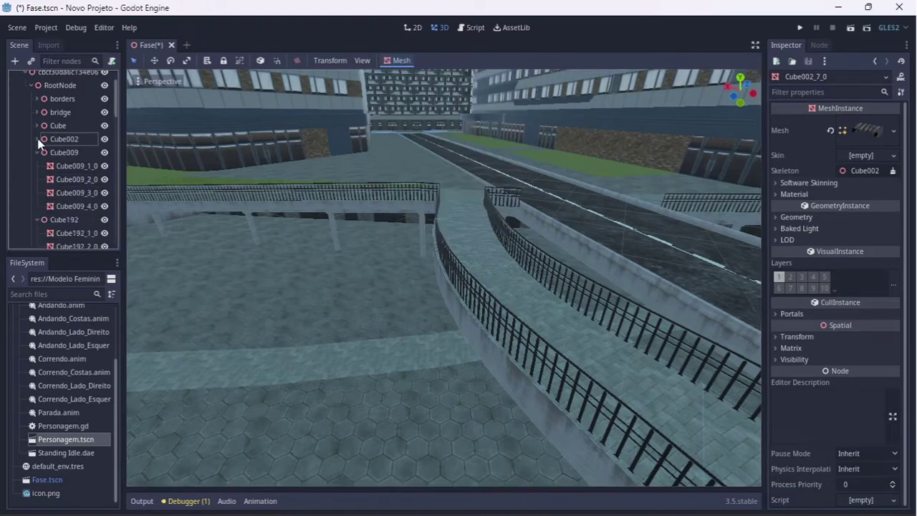
{"action": "left_click", "coordinate": [76, 165]}
{"action": "left_click", "coordinate": [77, 179]}
{"action": "left_click", "coordinate": [399, 60]}
{"action": "left_click", "coordinate": [427, 76]}
{"action": "left_click", "coordinate": [399, 60]}
{"action": "left_click", "coordinate": [428, 76]}
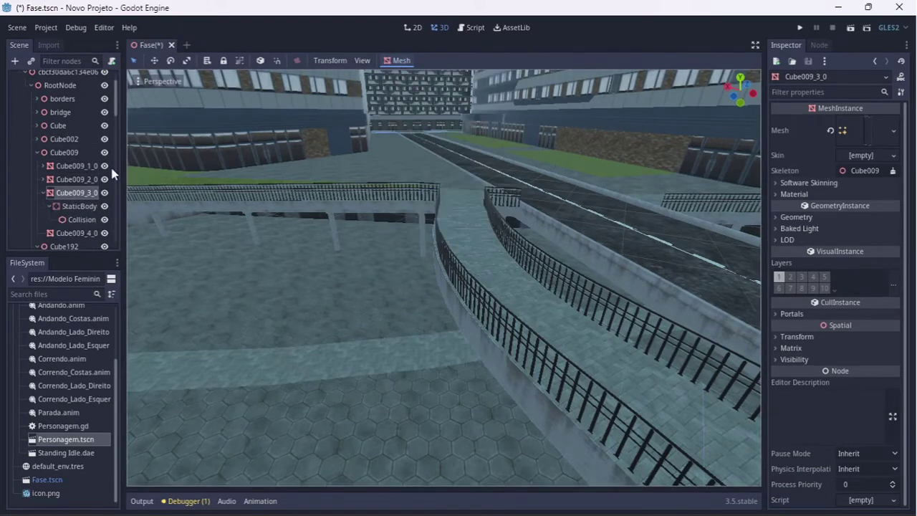
{"action": "left_click", "coordinate": [77, 205]}
{"action": "left_click", "coordinate": [399, 60]}
{"action": "left_click", "coordinate": [428, 76]}
{"action": "left_click", "coordinate": [36, 153]}
Add static collision bodies to the Cube192 pieces and the dec001 mesh
{"action": "left_click", "coordinate": [77, 206]}
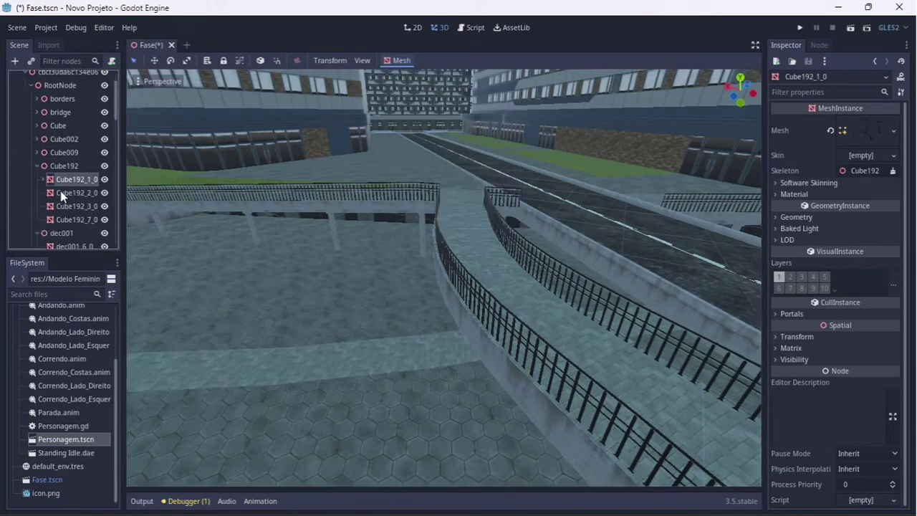
{"action": "left_click", "coordinate": [399, 60]}
{"action": "left_click", "coordinate": [427, 76]}
{"action": "left_click", "coordinate": [45, 206]}
{"action": "left_click", "coordinate": [45, 207]}
{"action": "left_click", "coordinate": [36, 166]}
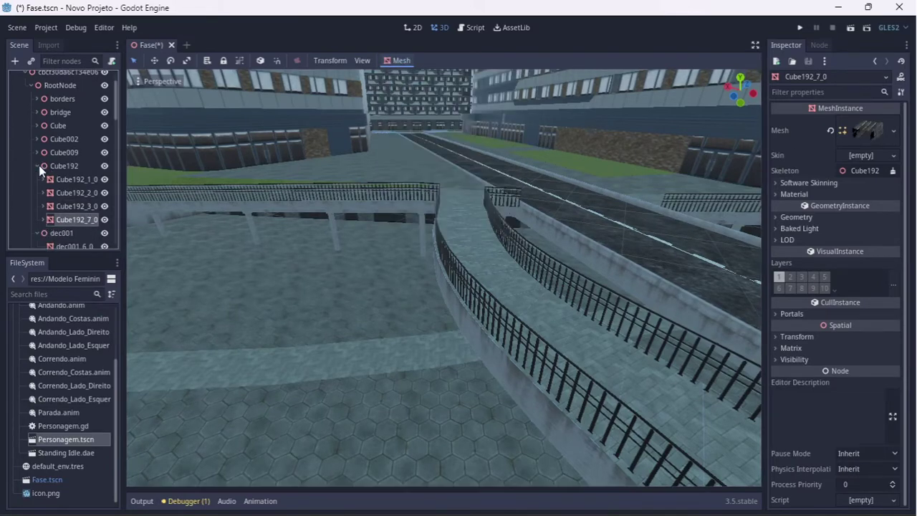
{"action": "left_click", "coordinate": [61, 179]}
Give the fences, markup_6_0, pillars and Plane001 pieces trimesh static bodies
{"action": "left_click", "coordinate": [71, 156]}
{"action": "left_click", "coordinate": [399, 60]}
{"action": "left_click", "coordinate": [427, 76]}
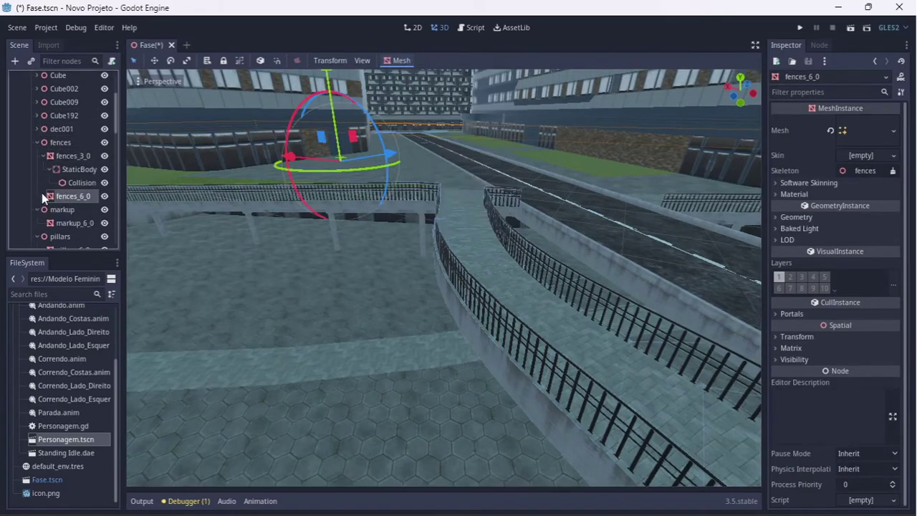
{"action": "left_click", "coordinate": [37, 143]}
{"action": "left_click", "coordinate": [72, 169]}
{"action": "left_click", "coordinate": [399, 60]}
{"action": "left_click", "coordinate": [71, 183]}
{"action": "left_click", "coordinate": [399, 60]}
{"action": "left_click", "coordinate": [427, 76]}
{"action": "left_click", "coordinate": [72, 196]}
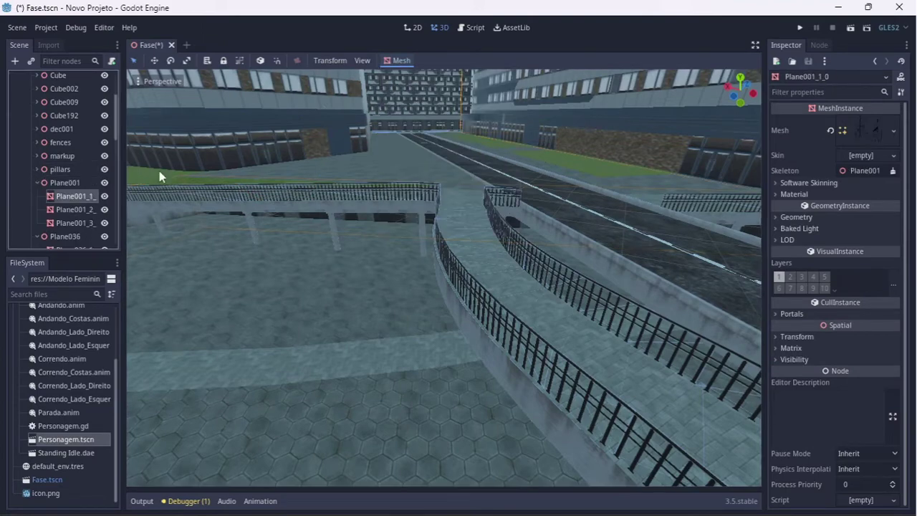
{"action": "left_click", "coordinate": [427, 76]}
{"action": "left_click", "coordinate": [71, 209]}
{"action": "left_click", "coordinate": [37, 182]}
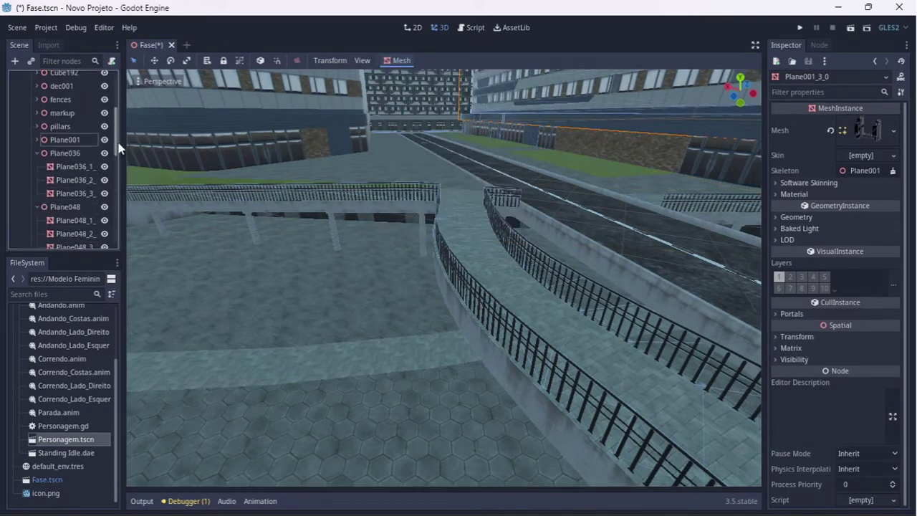
Add static collision bodies to the Plane036, Plane048, Plane056 and Plane057 pieces
{"action": "left_click", "coordinate": [71, 116]}
{"action": "left_click", "coordinate": [399, 60]}
{"action": "left_click", "coordinate": [427, 76]}
{"action": "left_click", "coordinate": [36, 102]}
{"action": "left_click", "coordinate": [71, 129]}
{"action": "left_click", "coordinate": [400, 60]}
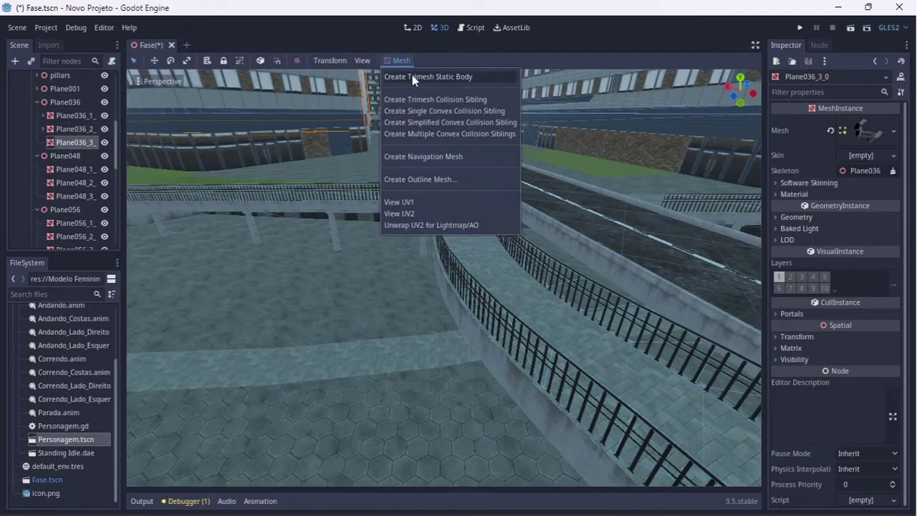
{"action": "left_click", "coordinate": [428, 76]}
{"action": "left_click", "coordinate": [36, 115]}
{"action": "left_click", "coordinate": [72, 141]}
{"action": "left_click", "coordinate": [399, 60]}
{"action": "left_click", "coordinate": [428, 76]}
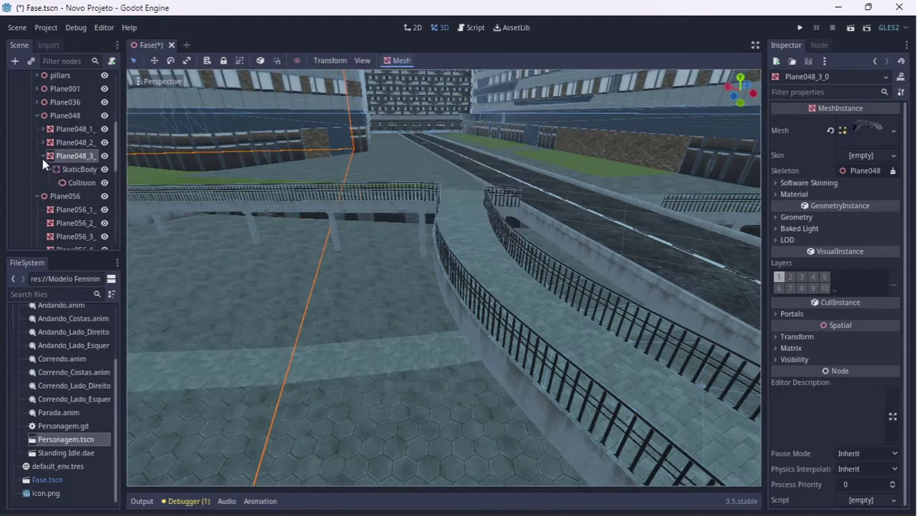
{"action": "left_click", "coordinate": [43, 142]}
{"action": "left_click", "coordinate": [71, 155]}
{"action": "left_click", "coordinate": [399, 60]}
{"action": "left_click", "coordinate": [428, 76]}
{"action": "left_click", "coordinate": [36, 129]}
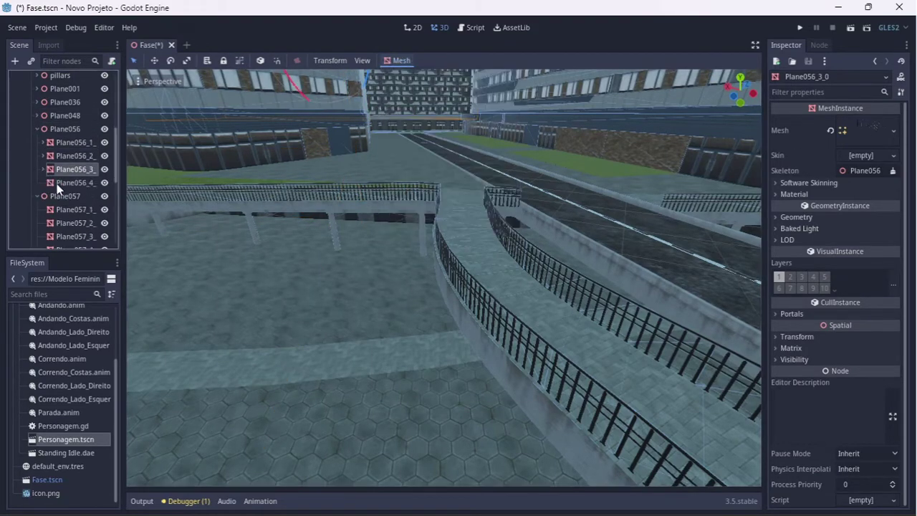
{"action": "left_click", "coordinate": [71, 156]}
{"action": "left_click", "coordinate": [399, 61]}
{"action": "left_click", "coordinate": [428, 76]}
{"action": "left_click", "coordinate": [72, 169]}
{"action": "left_click", "coordinate": [399, 60]}
{"action": "left_click", "coordinate": [428, 76]}
{"action": "left_click", "coordinate": [72, 183]}
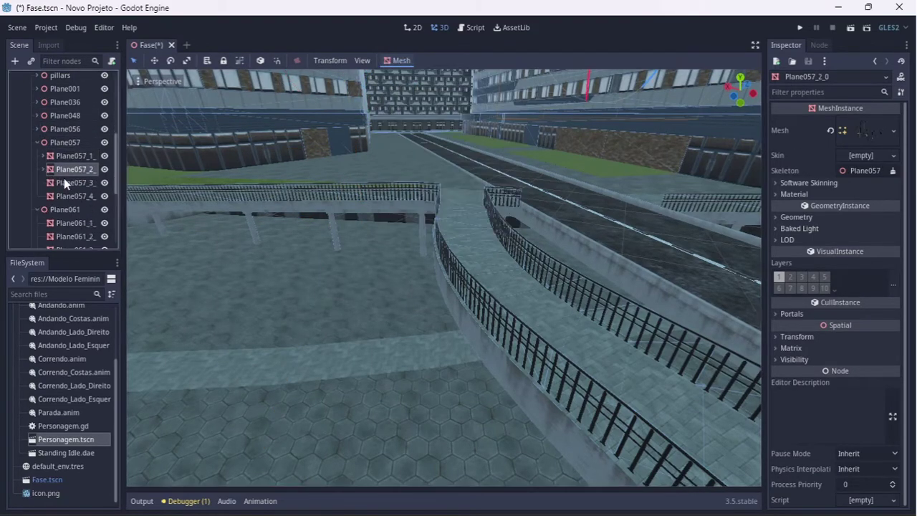
{"action": "left_click", "coordinate": [71, 196]}
Create trimesh static bodies for all seven Plane061 pieces
{"action": "left_click", "coordinate": [72, 223]}
{"action": "left_click", "coordinate": [399, 60]}
{"action": "left_click", "coordinate": [428, 76]}
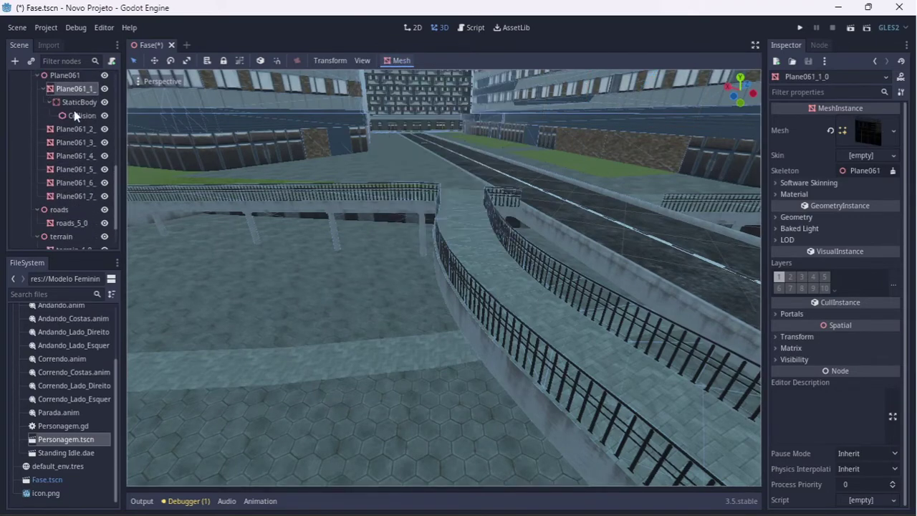
{"action": "left_click", "coordinate": [71, 102]}
{"action": "left_click", "coordinate": [399, 60]}
{"action": "left_click", "coordinate": [428, 76]}
{"action": "left_click", "coordinate": [72, 156]}
{"action": "left_click", "coordinate": [399, 61]}
{"action": "left_click", "coordinate": [427, 76]}
{"action": "left_click", "coordinate": [72, 169]}
{"action": "left_click", "coordinate": [399, 60]}
{"action": "left_click", "coordinate": [427, 76]}
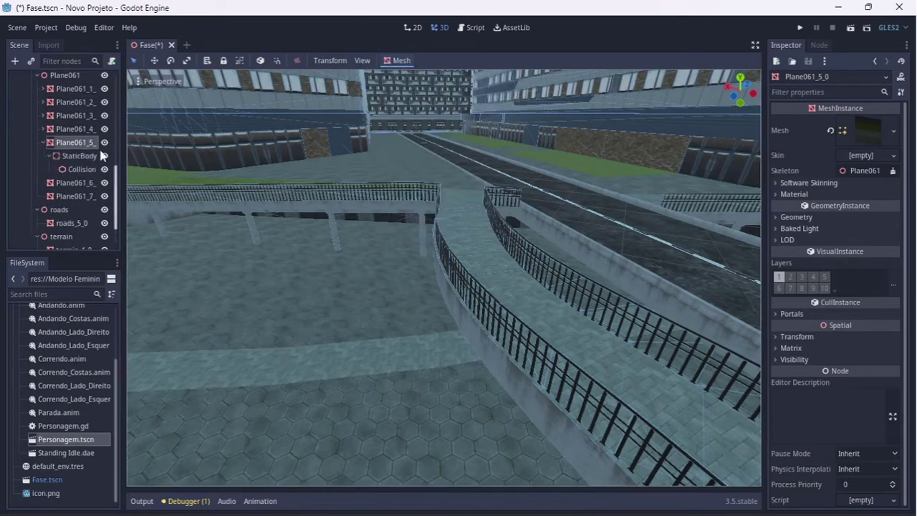
{"action": "left_click", "coordinate": [37, 75]}
Give terrain_4_0, terrain_5_0 and terrain_6_0 trimesh static collision bodies
{"action": "left_click", "coordinate": [72, 209]}
{"action": "left_click", "coordinate": [399, 60]}
{"action": "left_click", "coordinate": [428, 76]}
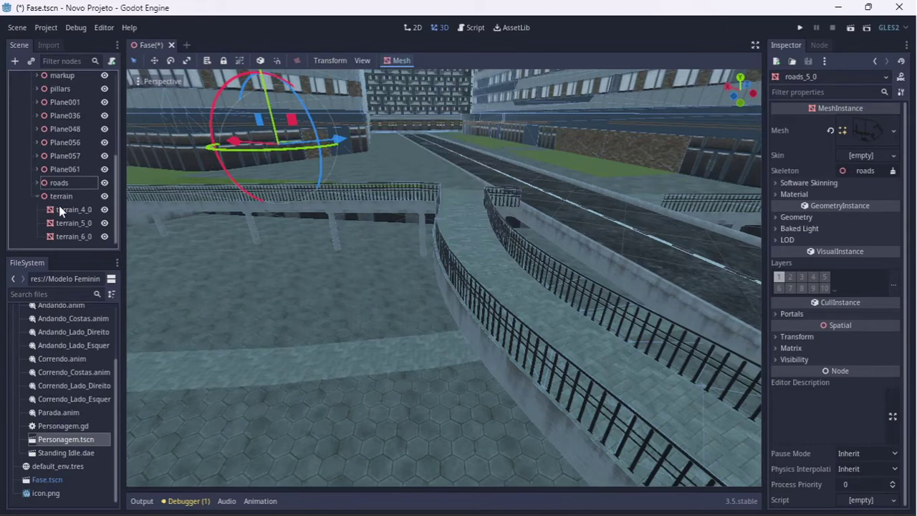
{"action": "left_click", "coordinate": [402, 60]}
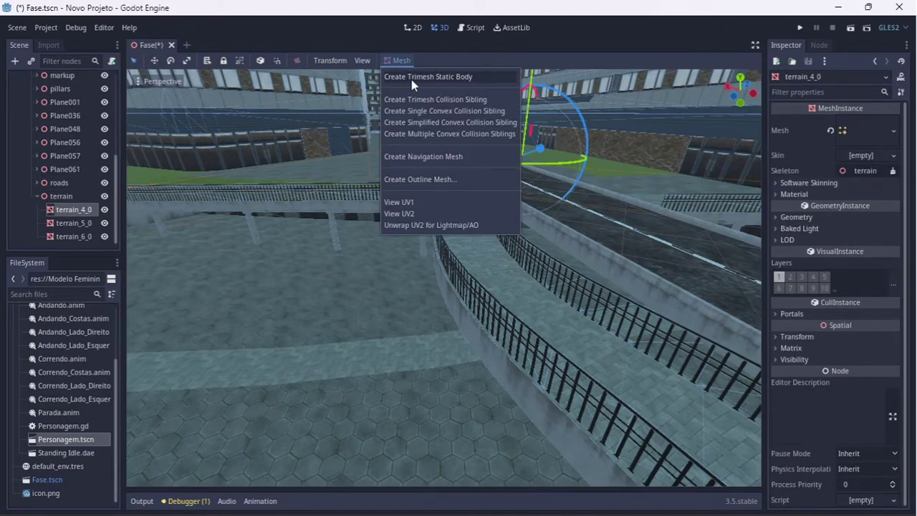
{"action": "left_click", "coordinate": [412, 77]}
{"action": "scroll", "coordinate": [117, 215], "scroll_direction": "down", "scroll_amount": 1}
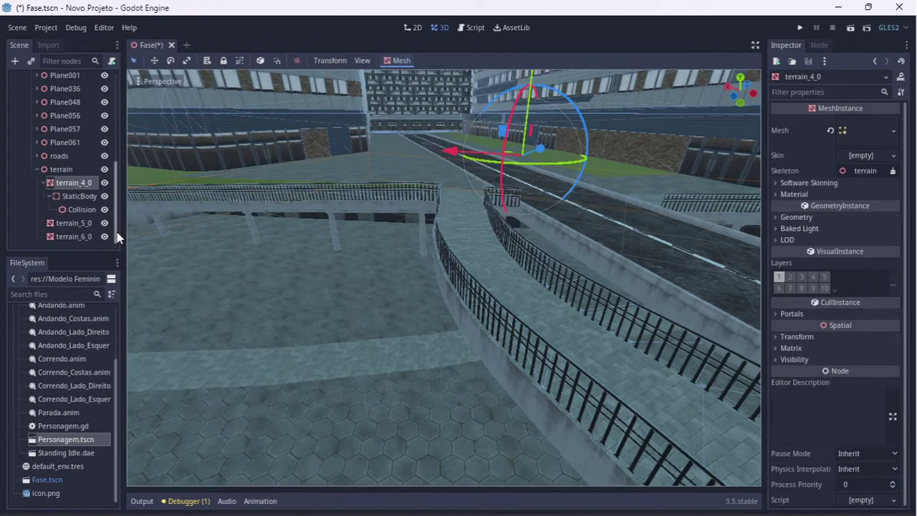
{"action": "left_click", "coordinate": [42, 185]}
{"action": "left_click", "coordinate": [70, 222]}
{"action": "left_click", "coordinate": [401, 60]}
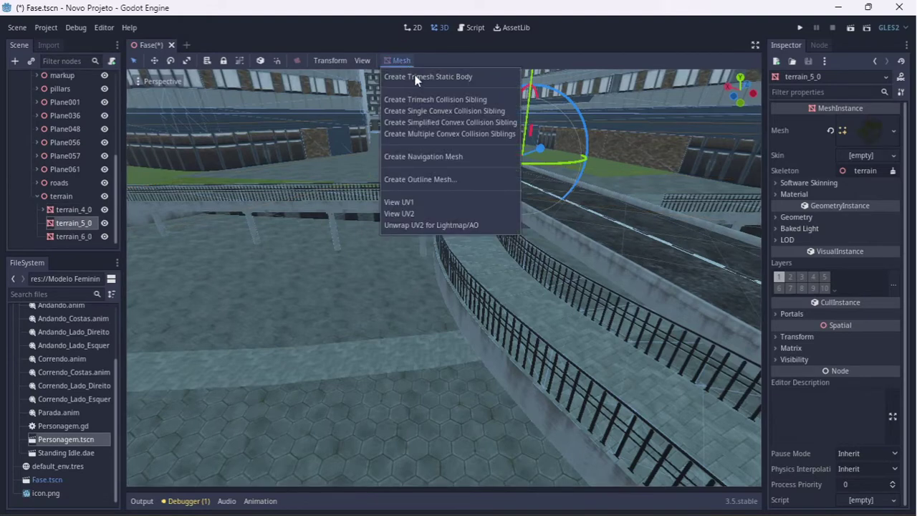
{"action": "left_click", "coordinate": [423, 76]}
{"action": "left_click", "coordinate": [42, 223]}
{"action": "left_click", "coordinate": [72, 236]}
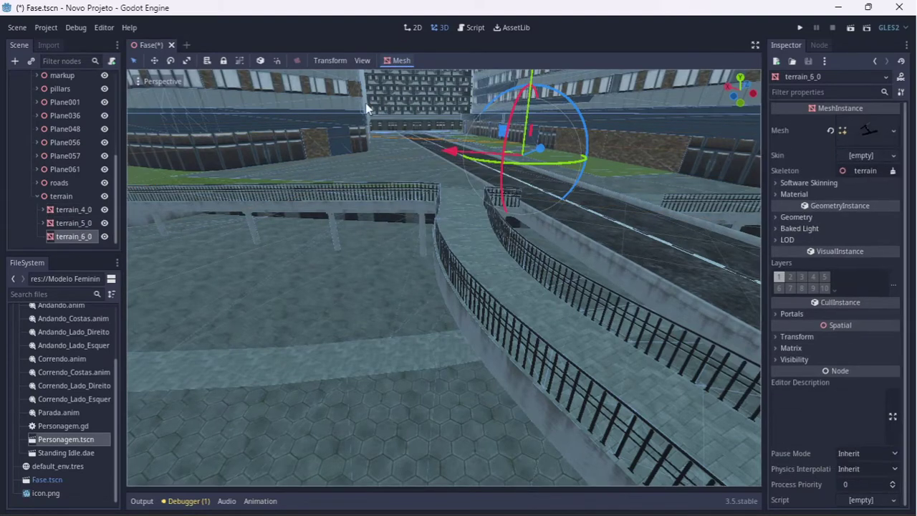
{"action": "left_click", "coordinate": [401, 60]}
{"action": "left_click", "coordinate": [413, 77]}
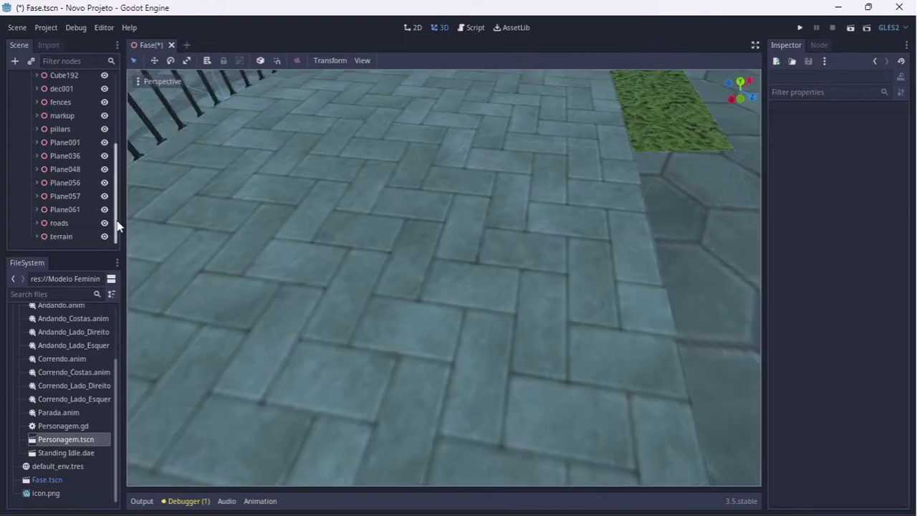
Select the Cidade node and keep its scale at 1
{"action": "left_click_drag", "start_coordinate": [117, 225], "coordinate": [119, 143]}
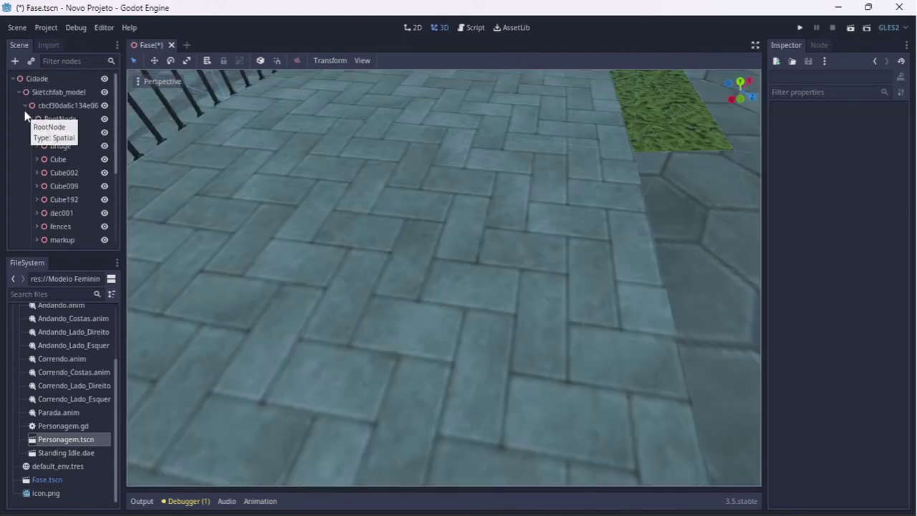
{"action": "left_click", "coordinate": [33, 80]}
{"action": "left_click", "coordinate": [794, 197]}
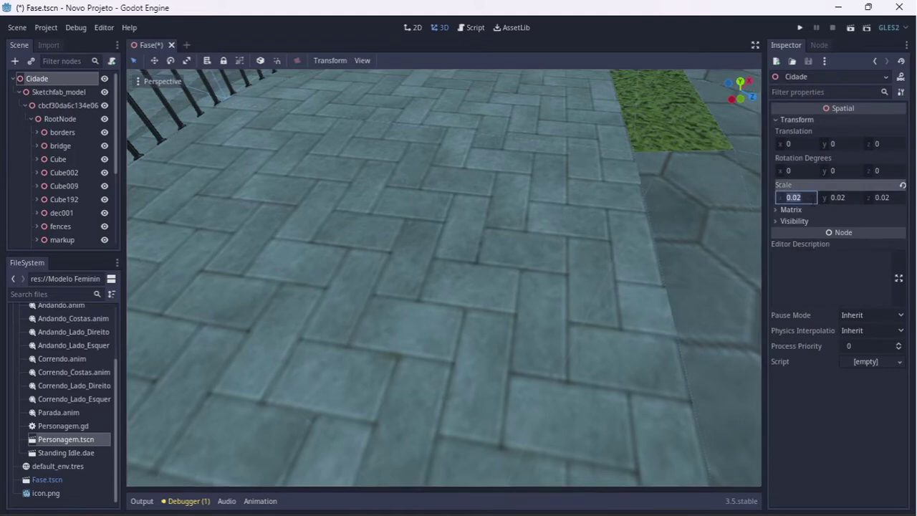
{"action": "left_click", "coordinate": [903, 185]}
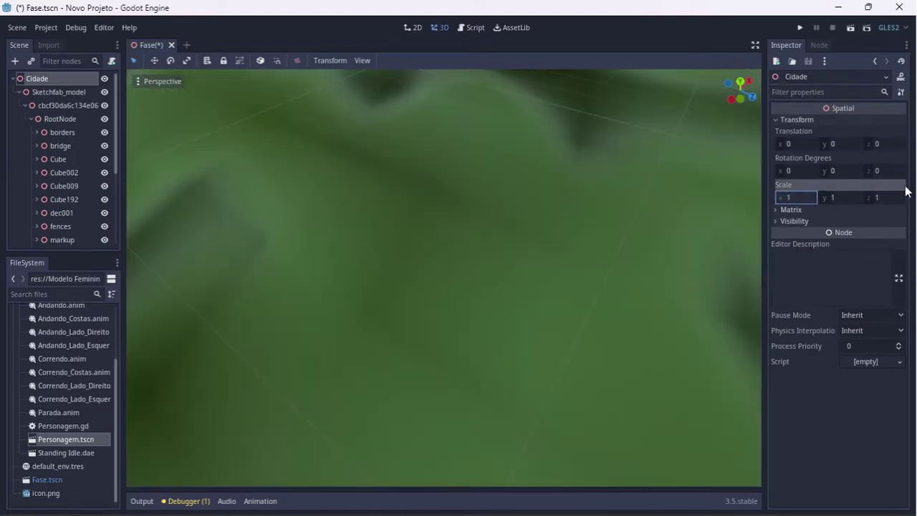
Scale the Sketchfab_model node to 0.02 on X, Y and Z
{"action": "left_click", "coordinate": [58, 93]}
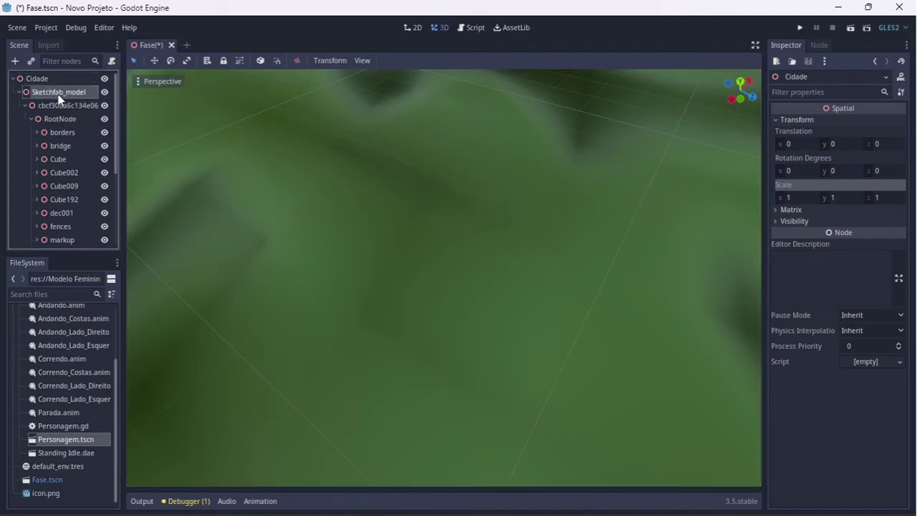
{"action": "left_click", "coordinate": [19, 92]}
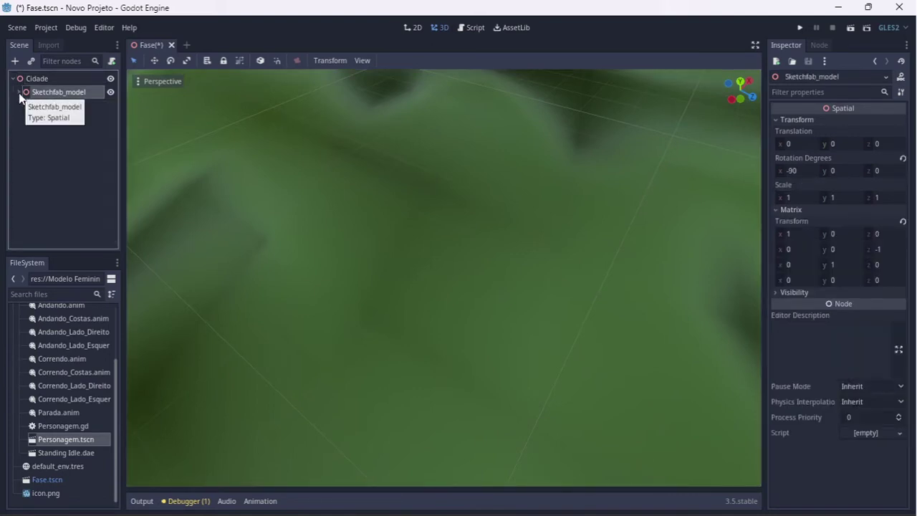
{"action": "left_click", "coordinate": [788, 197]}
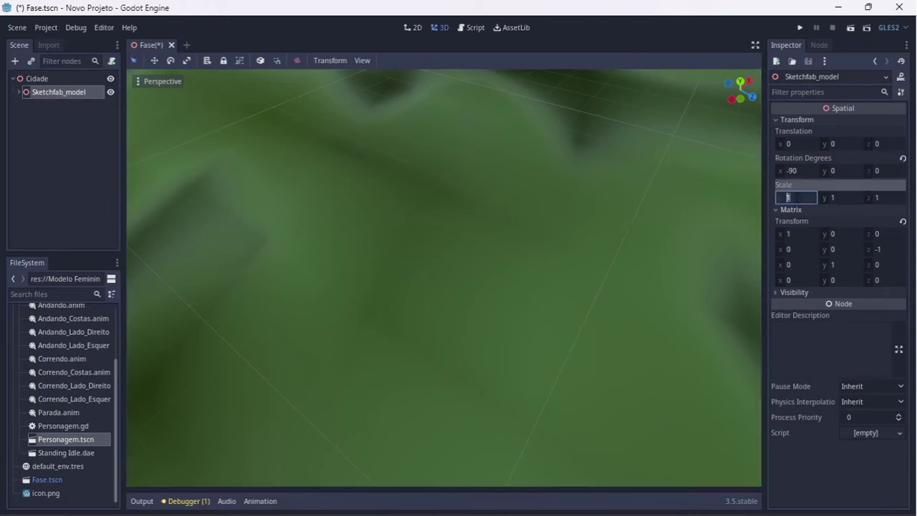
{"action": "type", "text": "0.02"}
{"action": "key", "text": "Tab"}
{"action": "type", "text": "0.02"}
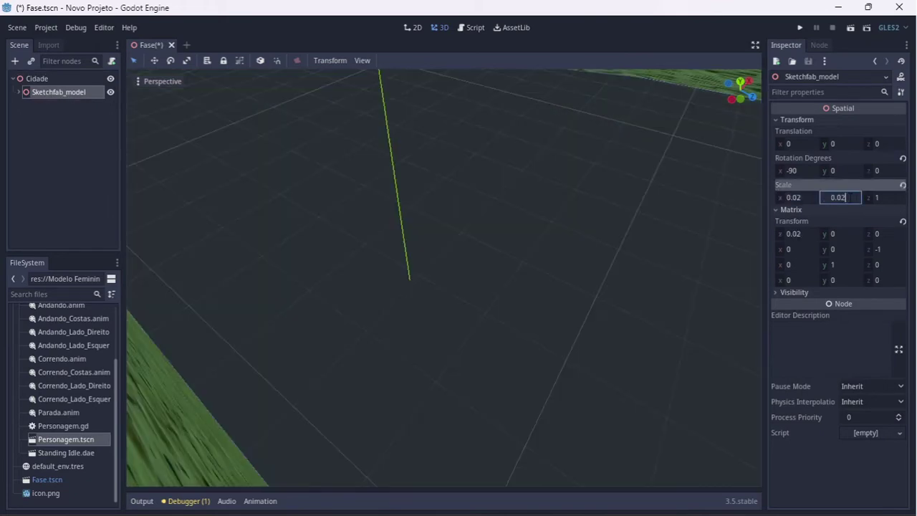
{"action": "key", "text": "Tab"}
{"action": "type", "text": "0.02"}
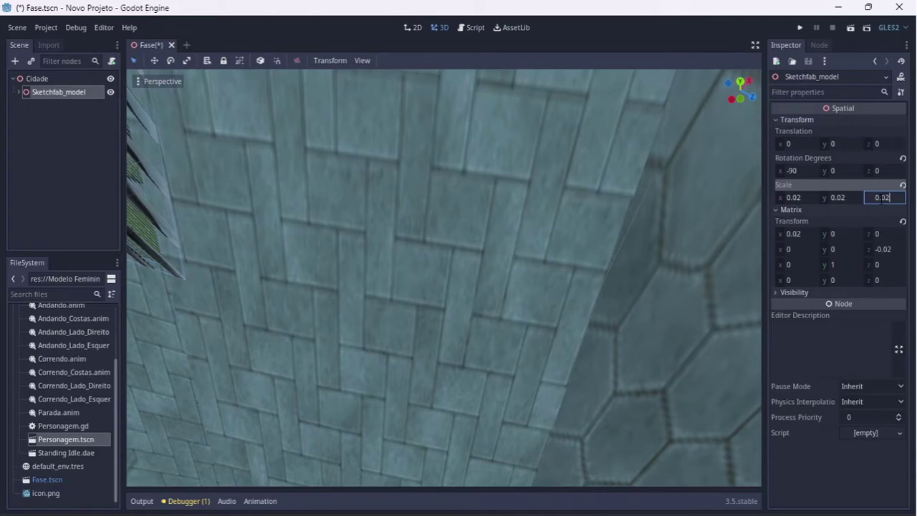
{"action": "key", "text": "Return"}
Turn the view toward the fenced plaza and reselect the Cidade root node
{"action": "right_click_drag", "start_coordinate": [736, 189], "coordinate": [645, 215]}
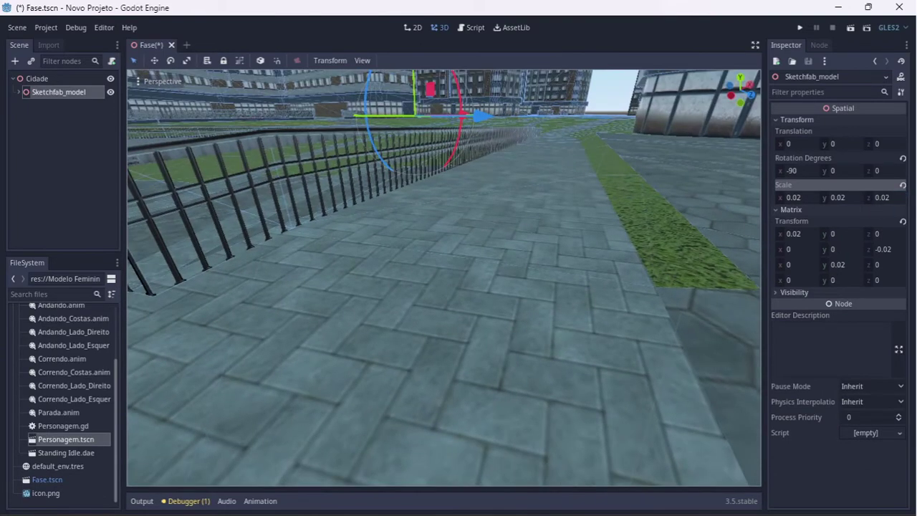
{"action": "right_click_drag", "start_coordinate": [538, 139], "coordinate": [528, 138]}
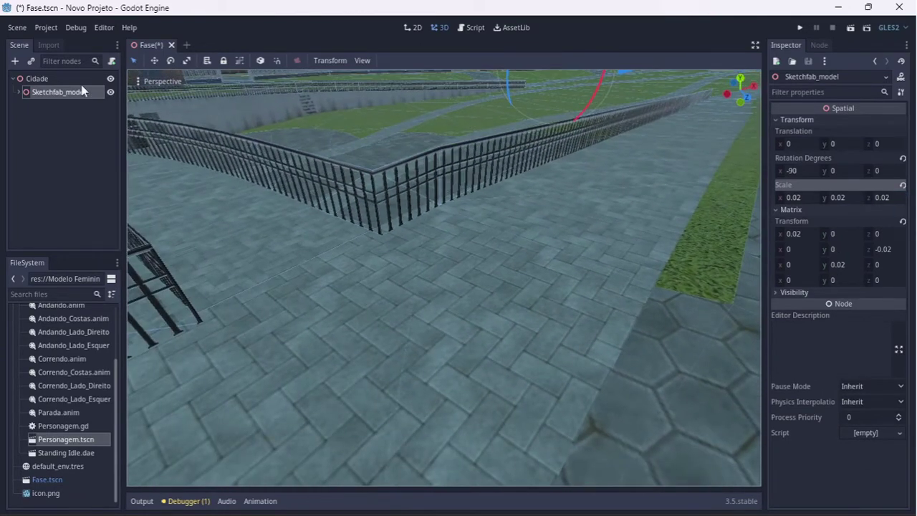
{"action": "left_click", "coordinate": [50, 79]}
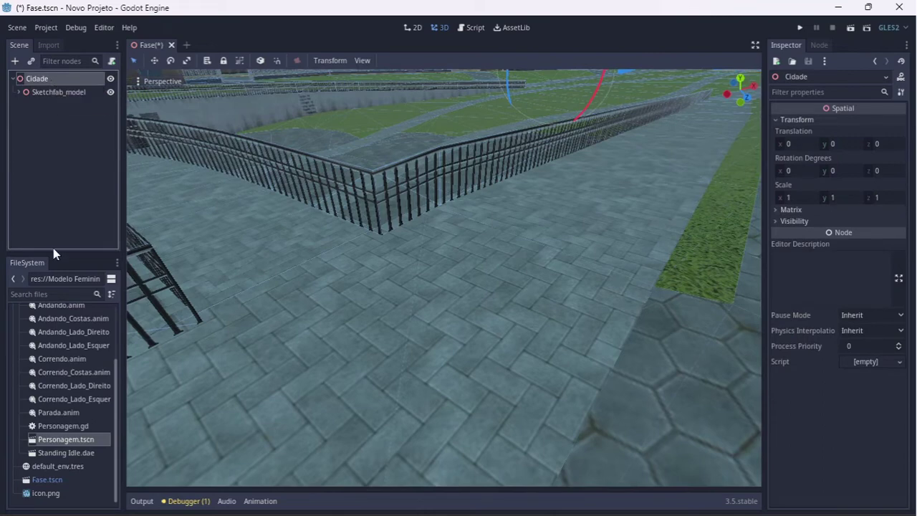
{"action": "mouse_move", "coordinate": [75, 439]}
{"action": "left_mouse_down"}
{"action": "mouse_move", "coordinate": [528, 285]}
{"action": "mouse_move", "coordinate": [523, 317]}
{"action": "left_mouse_up"}
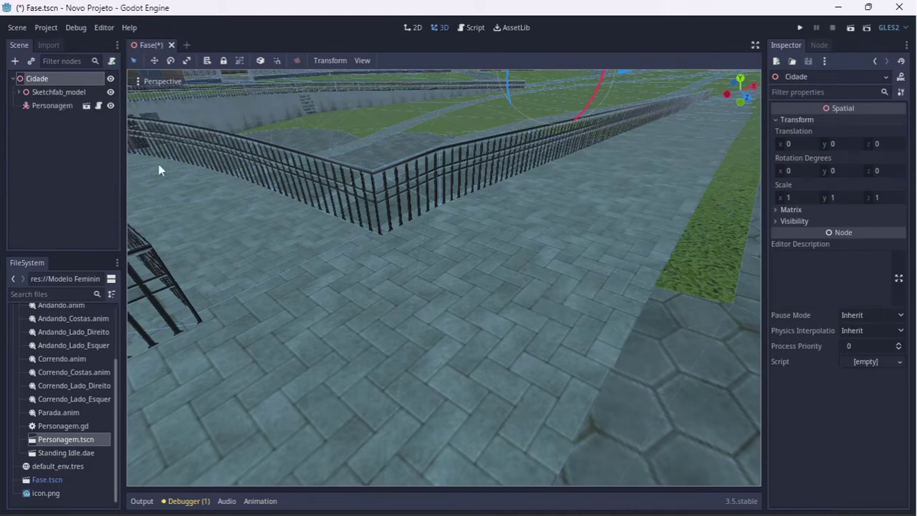
{"action": "left_click", "coordinate": [52, 107]}
{"action": "key", "text": "f"}
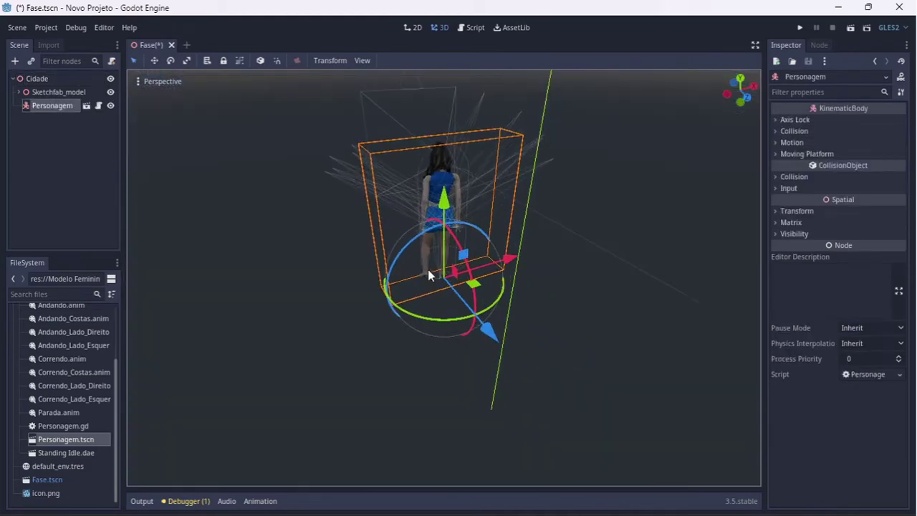
{"action": "middle_click_drag", "start_coordinate": [429, 271], "coordinate": [456, 268]}
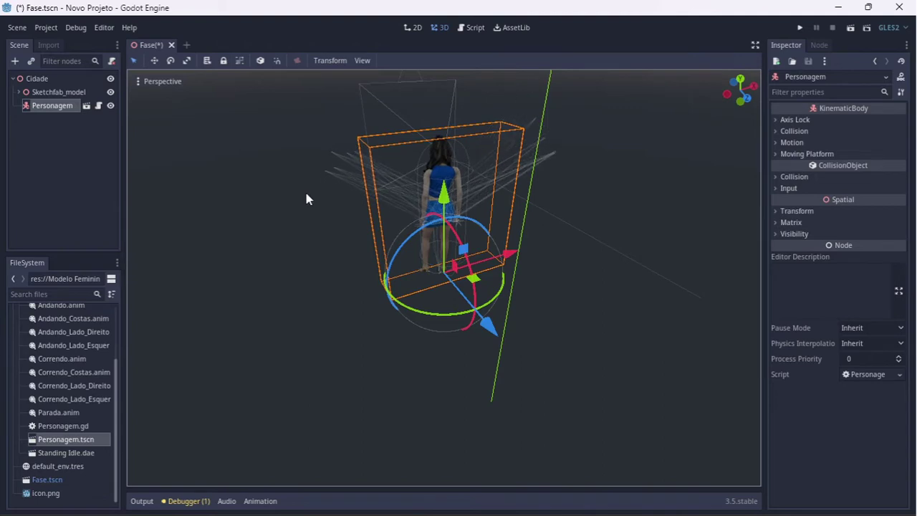
{"action": "double_click", "coordinate": [47, 479]}
{"action": "left_click_drag", "start_coordinate": [57, 439], "coordinate": [442, 301]}
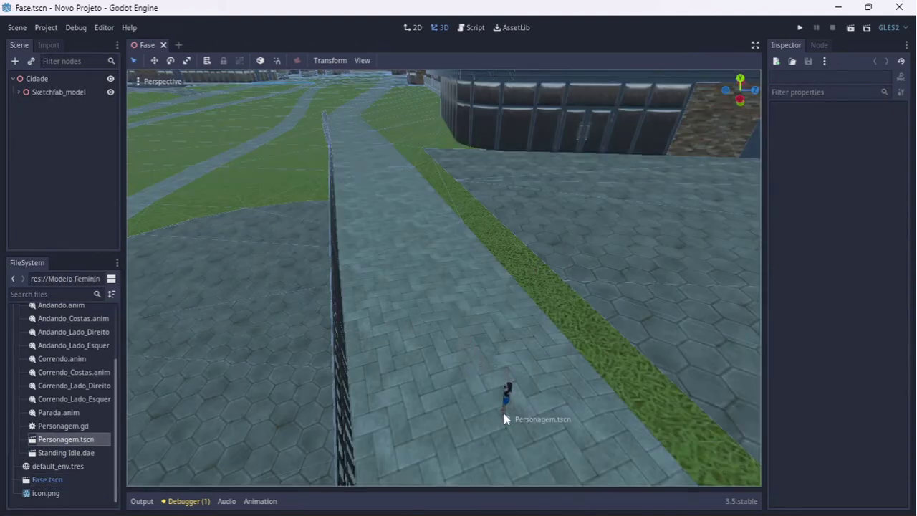
{"action": "left_click_drag", "start_coordinate": [443, 301], "coordinate": [505, 416]}
{"action": "mouse_move", "coordinate": [504, 413]}
{"action": "middle_mouse_down"}
{"action": "mouse_move", "coordinate": [458, 301]}
{"action": "mouse_move", "coordinate": [358, 246]}
{"action": "middle_mouse_up"}
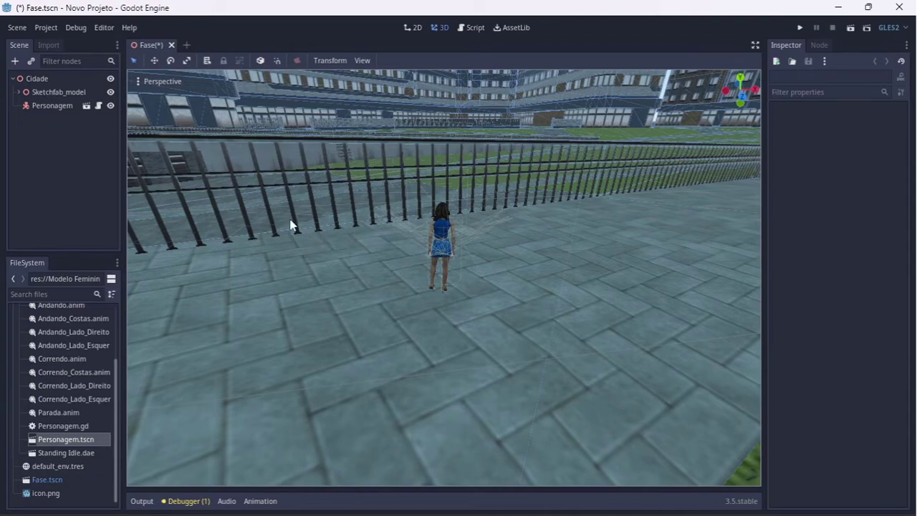
{"action": "right_click", "coordinate": [61, 106]}
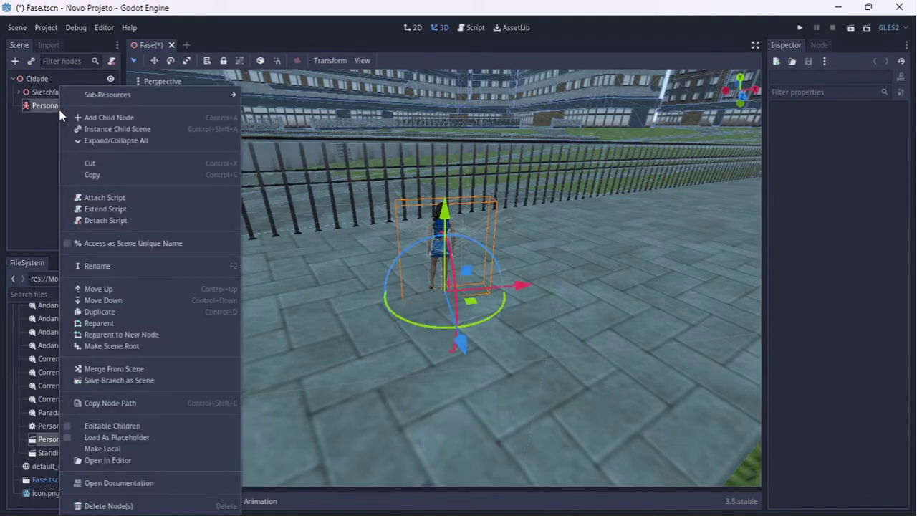
{"action": "left_click", "coordinate": [165, 501]}
{"action": "left_click", "coordinate": [438, 282]}
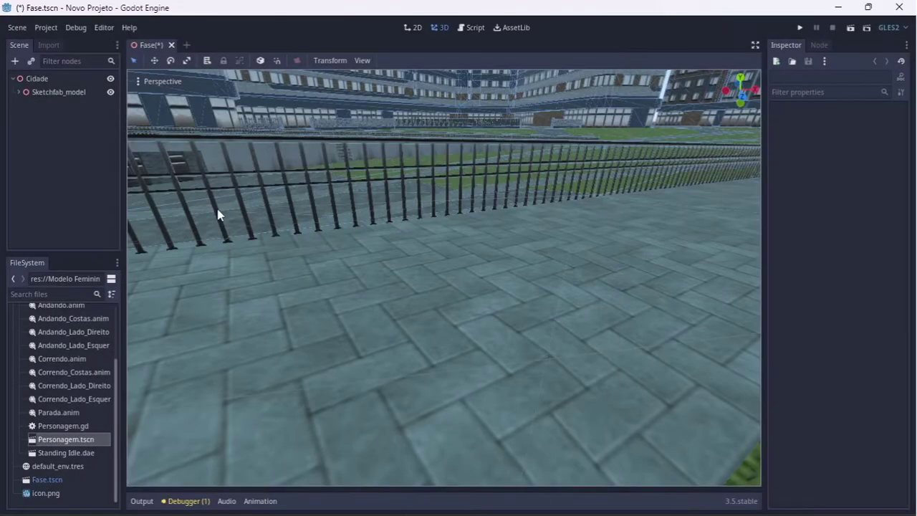
{"action": "left_click", "coordinate": [71, 93]}
{"action": "left_click", "coordinate": [807, 198]}
{"action": "type", "text": "0.005"}
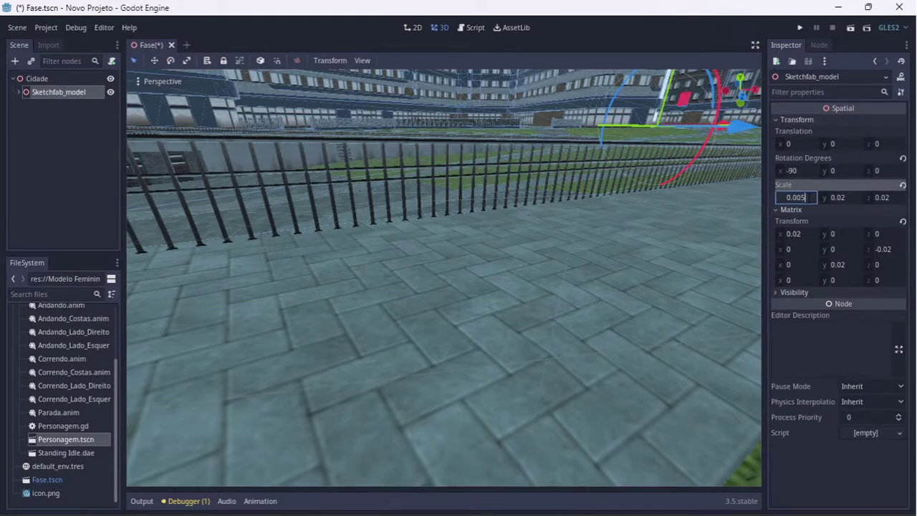
Enter 0.005 for Sketchfab_model's x, y and z scale, then frame and fly into the street
{"action": "key", "text": "ctrl+a"}
{"action": "left_click", "coordinate": [851, 201]}
{"action": "type", "text": "0.005"}
{"action": "left_click", "coordinate": [881, 198]}
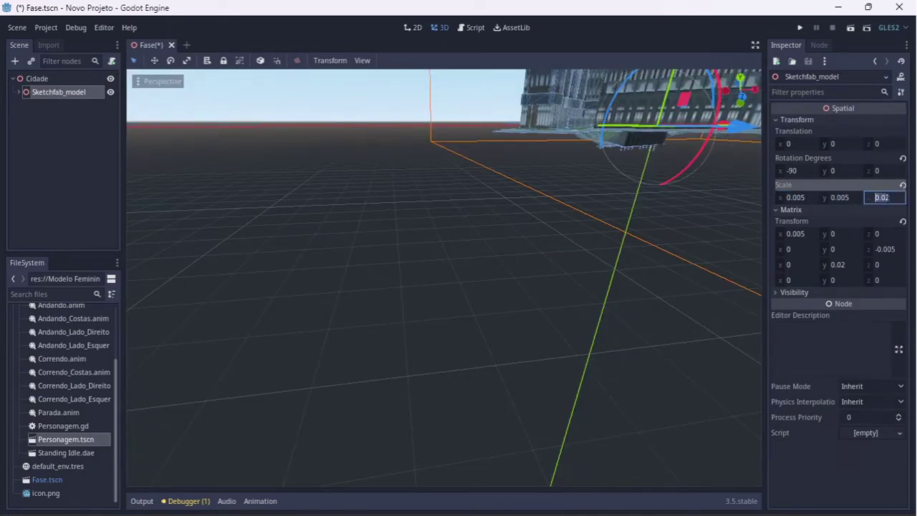
{"action": "type", "text": "0.005"}
{"action": "key", "text": "Return"}
{"action": "key", "text": "f"}
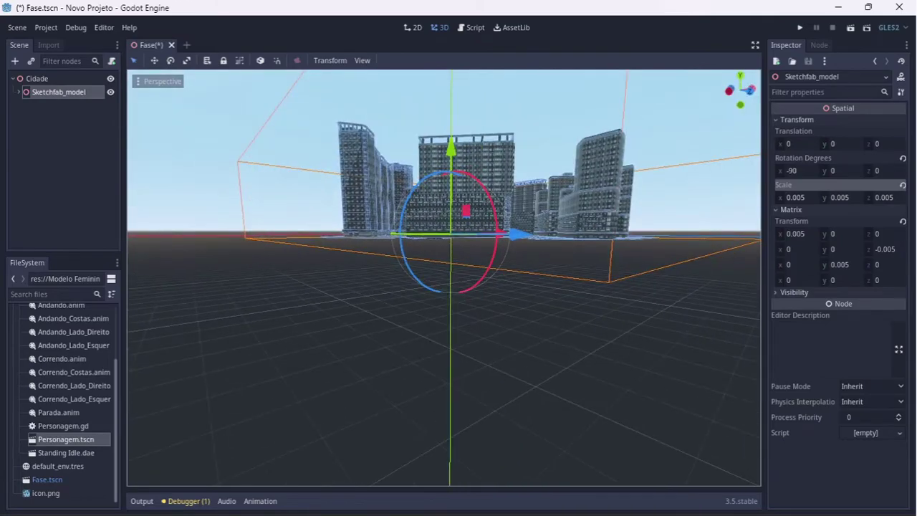
{"action": "mouse_move", "coordinate": [554, 211]}
{"action": "right_mouse_down"}
{"action": "mouse_move", "coordinate": [516, 236]}
{"action": "mouse_move", "coordinate": [192, 156]}
{"action": "right_mouse_up"}
Drop Personagem onto the city footpath under Cidade and save the Fase scene
{"action": "left_click", "coordinate": [61, 104]}
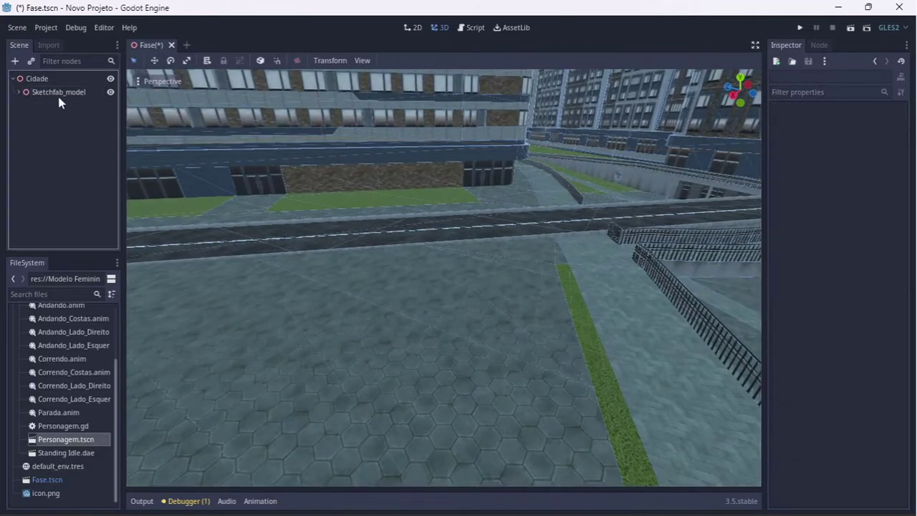
{"action": "left_click", "coordinate": [51, 81]}
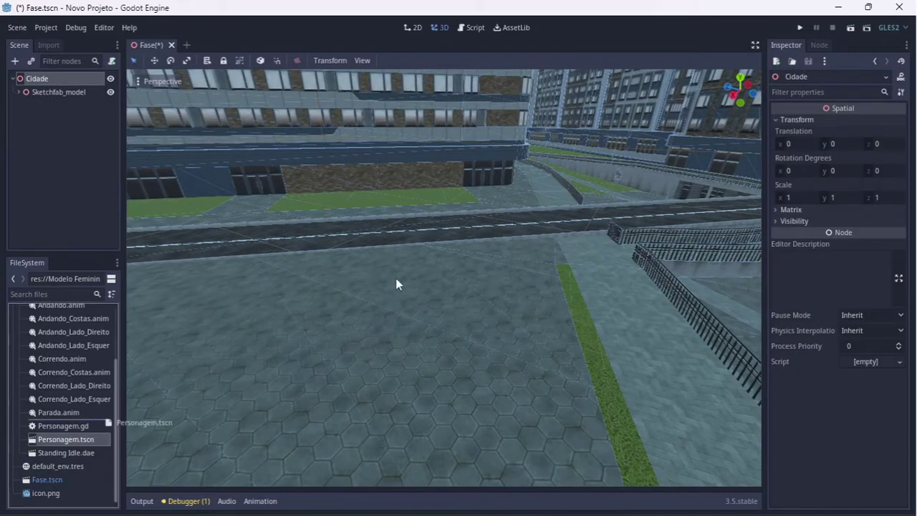
{"action": "left_click_drag", "start_coordinate": [68, 441], "coordinate": [469, 233]}
{"action": "right_click_drag", "start_coordinate": [470, 232], "coordinate": [469, 232]}
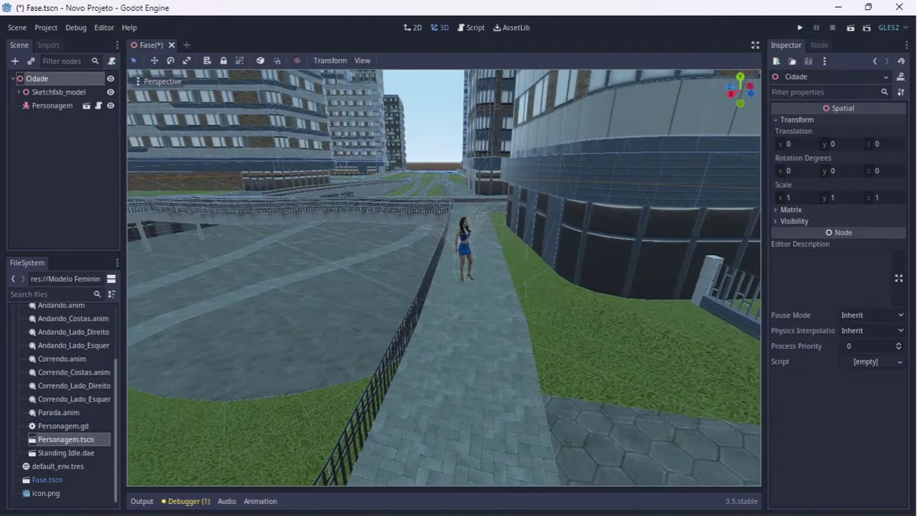
{"action": "key", "text": "ctrl+s"}
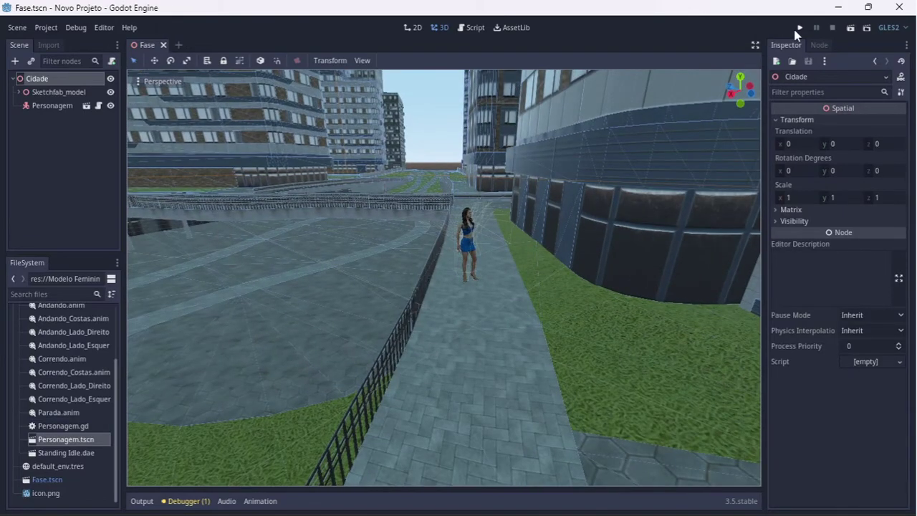
Play the game, walk the character forward onto the road, then quit with F8
{"action": "left_click", "coordinate": [801, 29]}
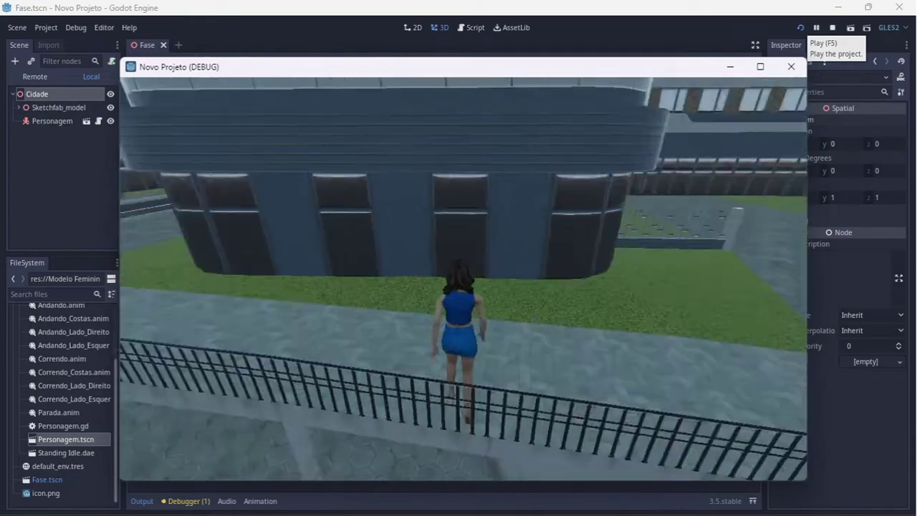
{"action": "key", "text": "w"}
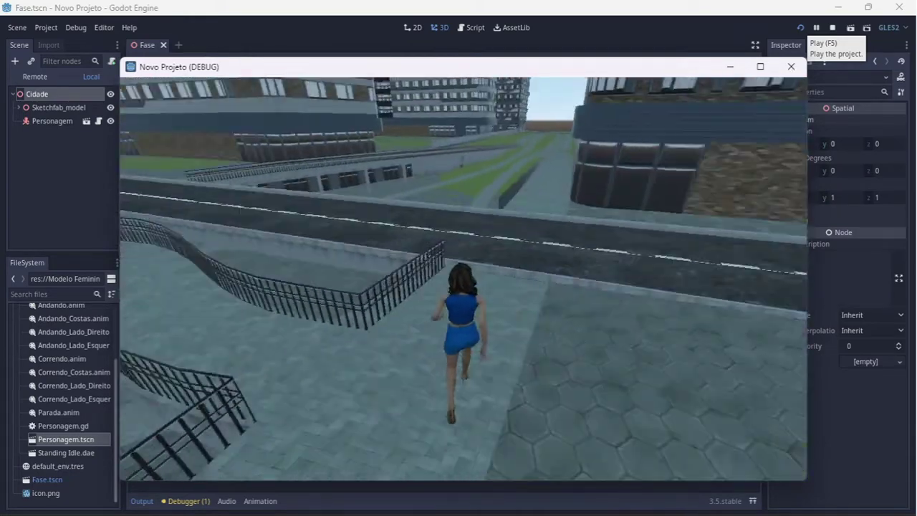
{"action": "key", "text": "w"}
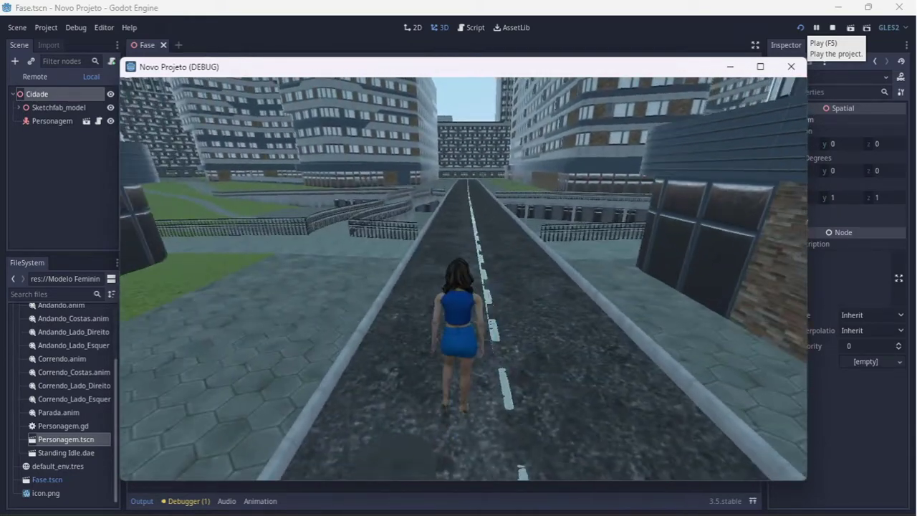
{"action": "key", "text": "F8"}
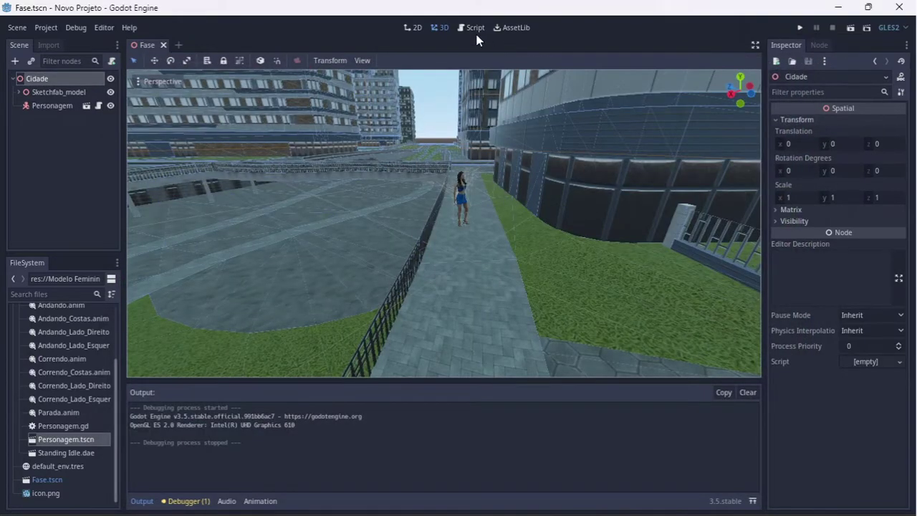
Change velocidade_movimento from 7 to 2.5 in Personagem.gd and save
{"action": "left_click", "coordinate": [475, 30]}
{"action": "left_click", "coordinate": [147, 500]}
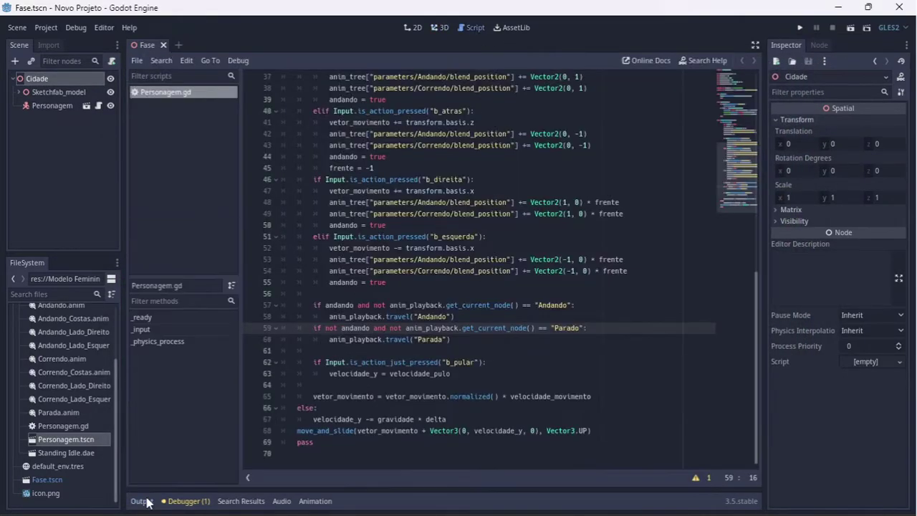
{"action": "scroll", "coordinate": [732, 161], "scroll_direction": "up", "scroll_amount": 1}
{"action": "scroll", "coordinate": [742, 105], "scroll_direction": "up", "scroll_amount": 1}
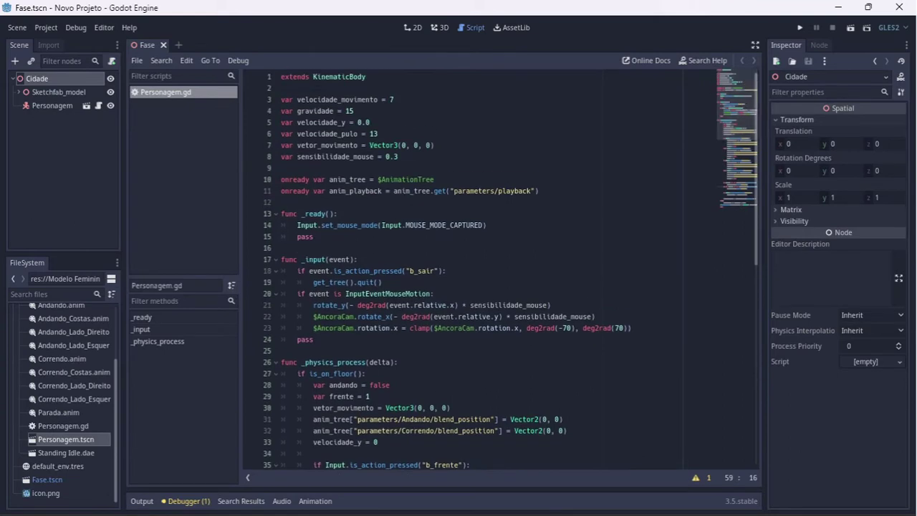
{"action": "left_click", "coordinate": [414, 98]}
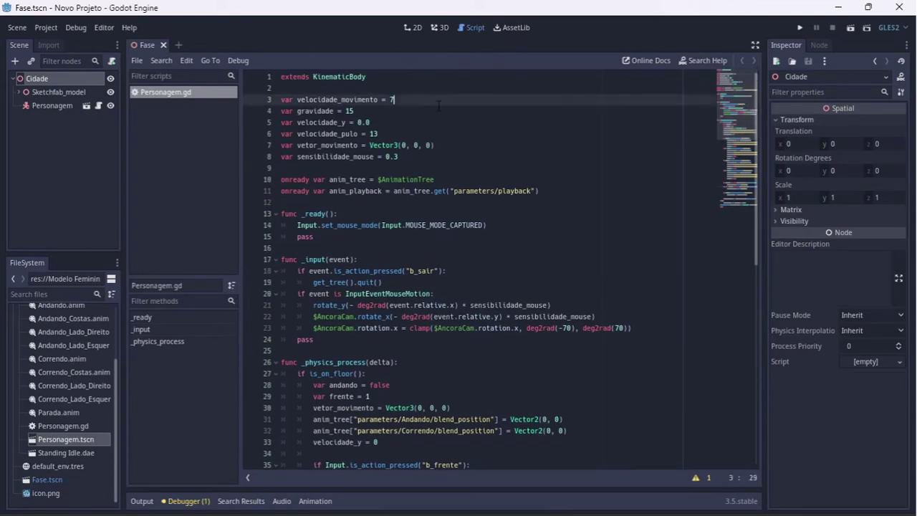
{"action": "key", "text": "BackSpace"}
{"action": "type", "text": "2.5"}
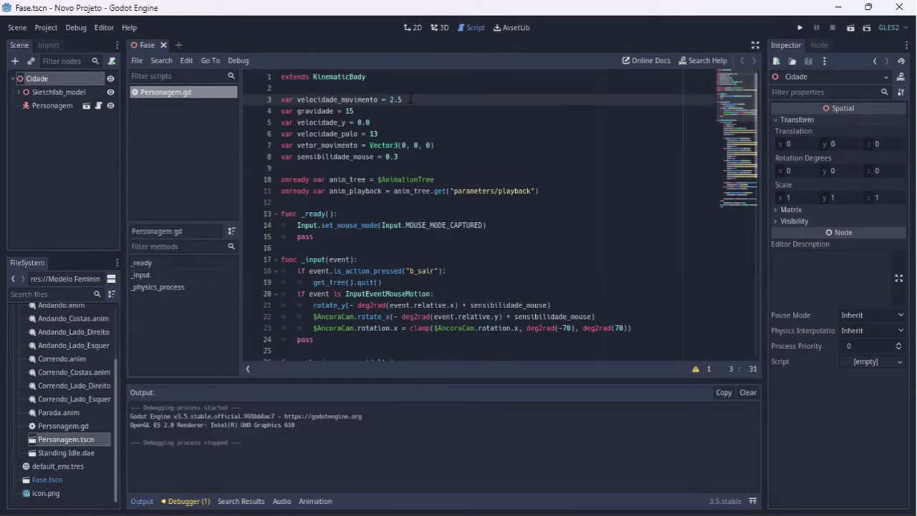
{"action": "key", "text": "ctrl+s"}
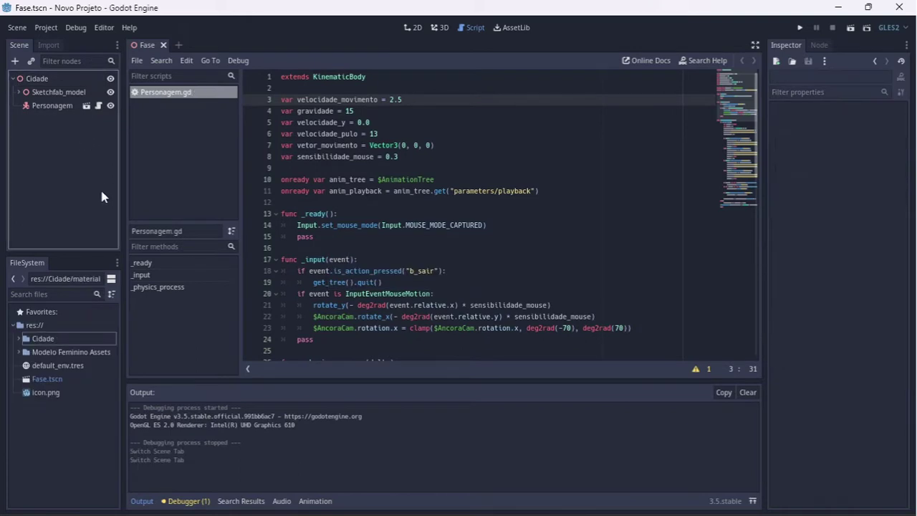
Return to the 3D city view with the output log hidden
{"action": "left_click", "coordinate": [442, 27]}
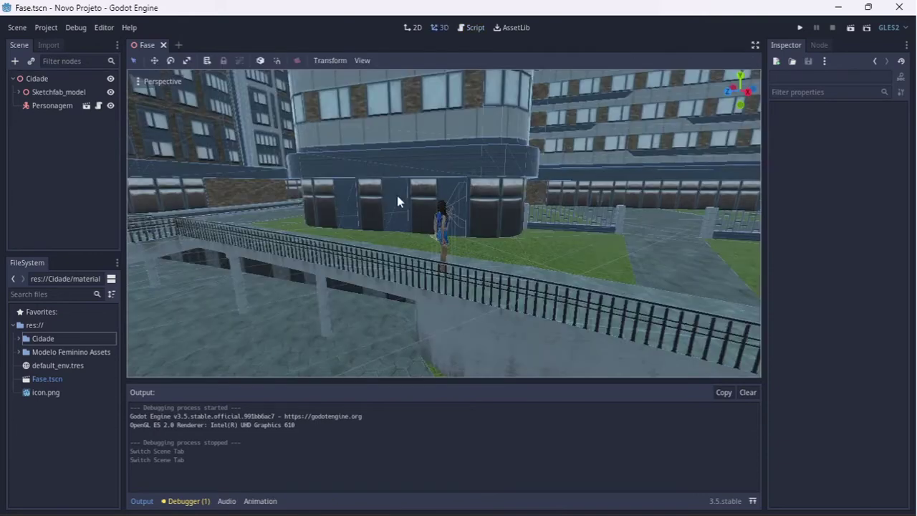
{"action": "left_click", "coordinate": [142, 503]}
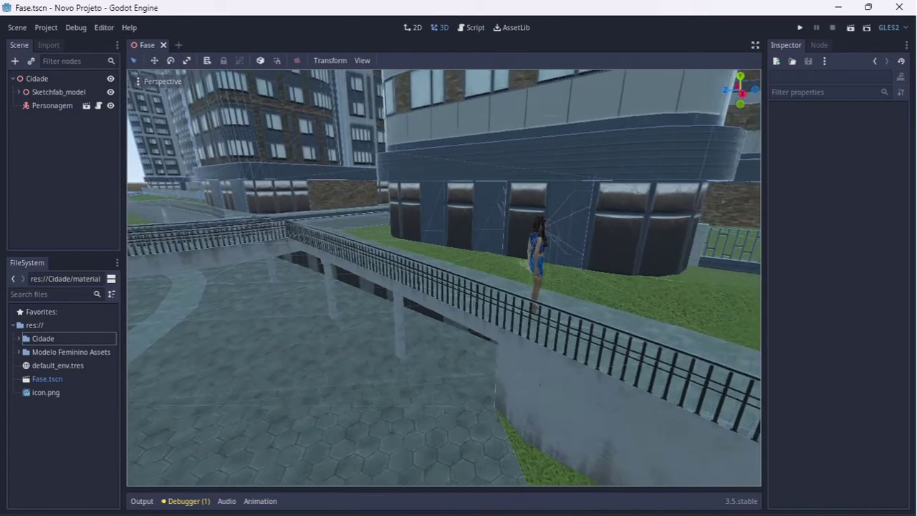
{"action": "right_click_drag", "start_coordinate": [398, 309], "coordinate": [398, 310]}
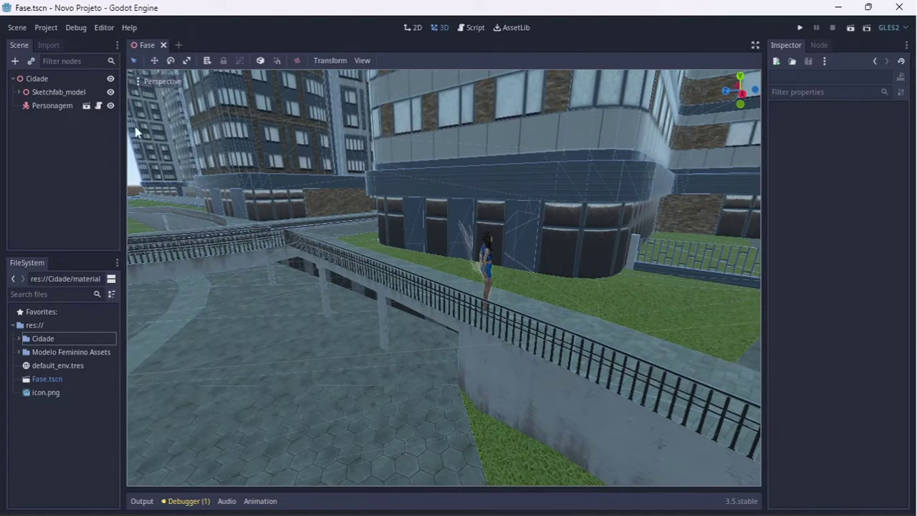
Add a DirectionalLight child node under Cidade via a 'light' search
{"action": "right_click", "coordinate": [52, 76]}
{"action": "left_click", "coordinate": [84, 86]}
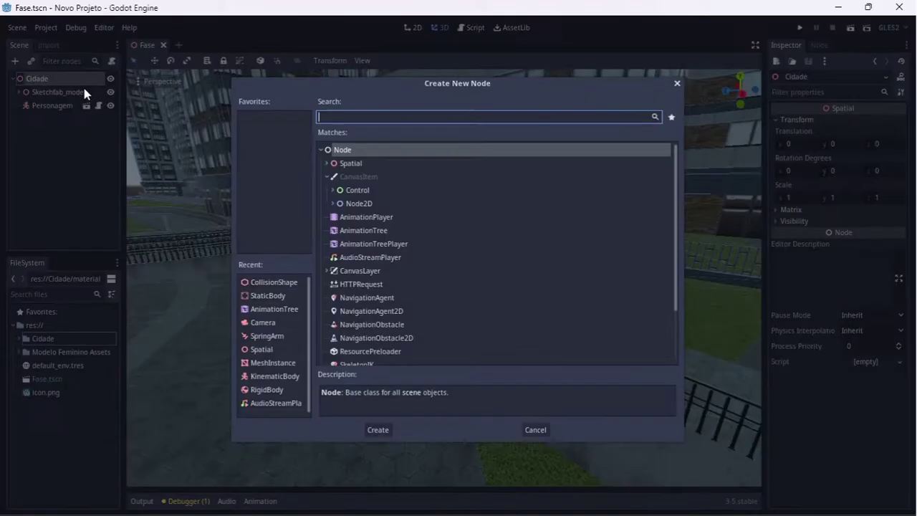
{"action": "type", "text": "l"}
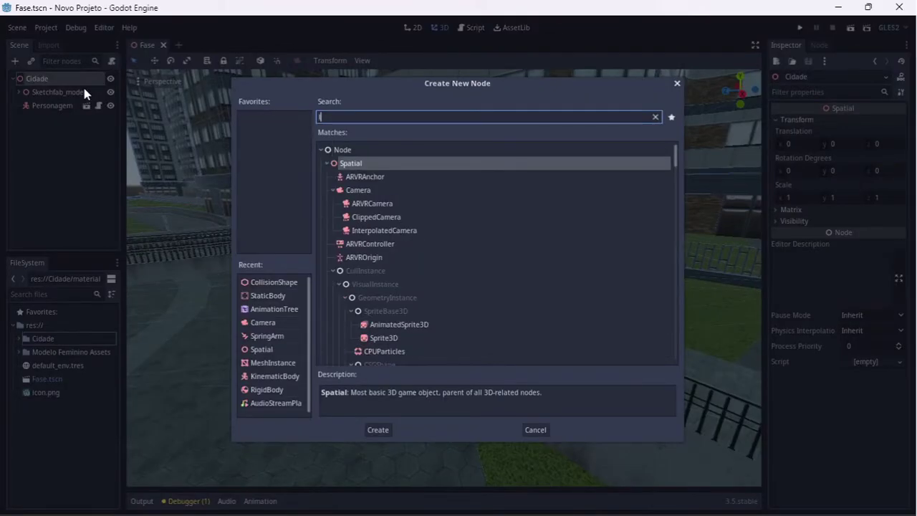
{"action": "type", "text": "ight"}
{"action": "key", "text": "Down"}
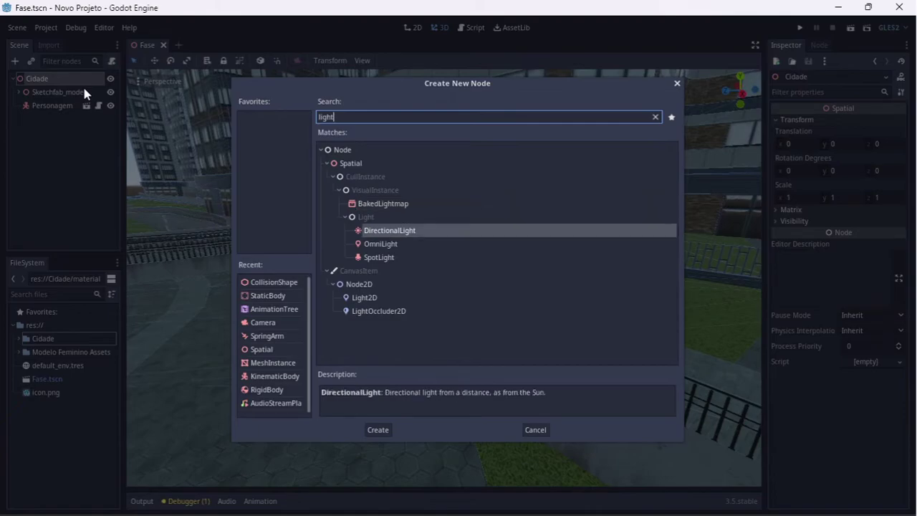
{"action": "key", "text": "Return"}
Raise the DirectionalLight high above the street and slide it sideways away from the building
{"action": "key", "text": "f"}
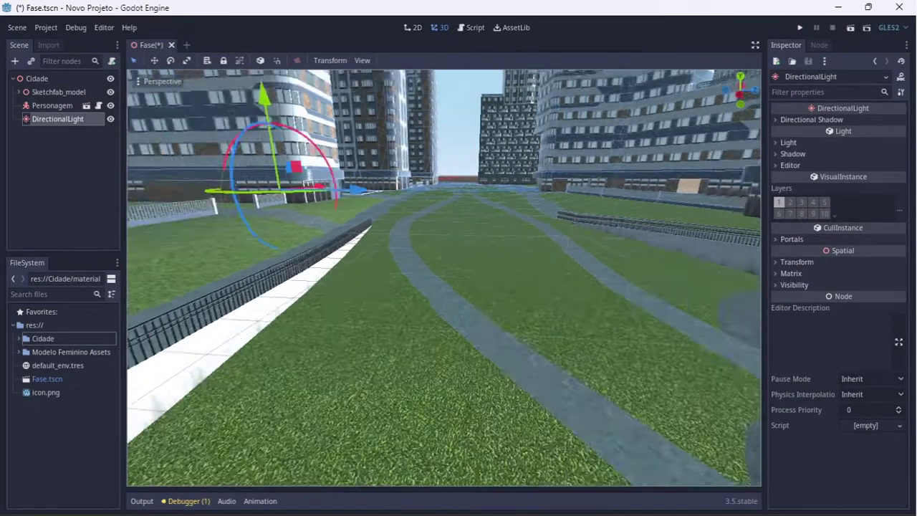
{"action": "mouse_move", "coordinate": [365, 255]}
{"action": "middle_mouse_down"}
{"action": "mouse_move", "coordinate": [336, 275]}
{"action": "mouse_move", "coordinate": [349, 262]}
{"action": "middle_mouse_up"}
{"action": "middle_click_drag", "start_coordinate": [487, 190], "coordinate": [467, 350]}
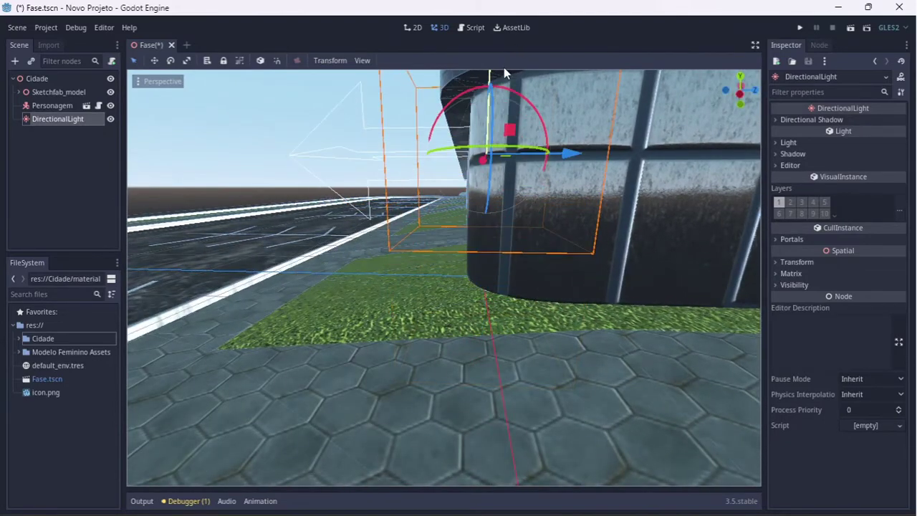
{"action": "left_click_drag", "start_coordinate": [467, 349], "coordinate": [471, 79]}
{"action": "middle_click_drag", "start_coordinate": [477, 194], "coordinate": [477, 143]}
{"action": "middle_click_drag", "start_coordinate": [527, 237], "coordinate": [527, 225]}
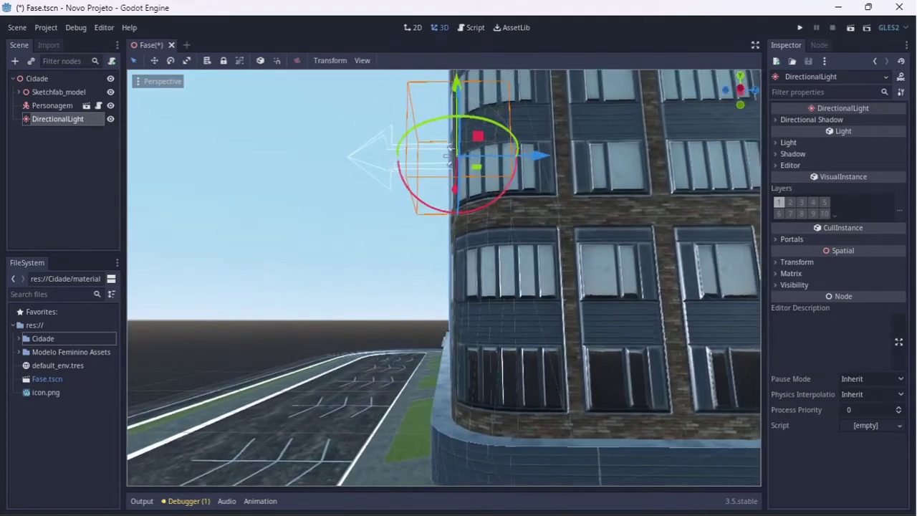
{"action": "left_click", "coordinate": [534, 268]}
{"action": "left_click_drag", "start_coordinate": [534, 267], "coordinate": [444, 268]}
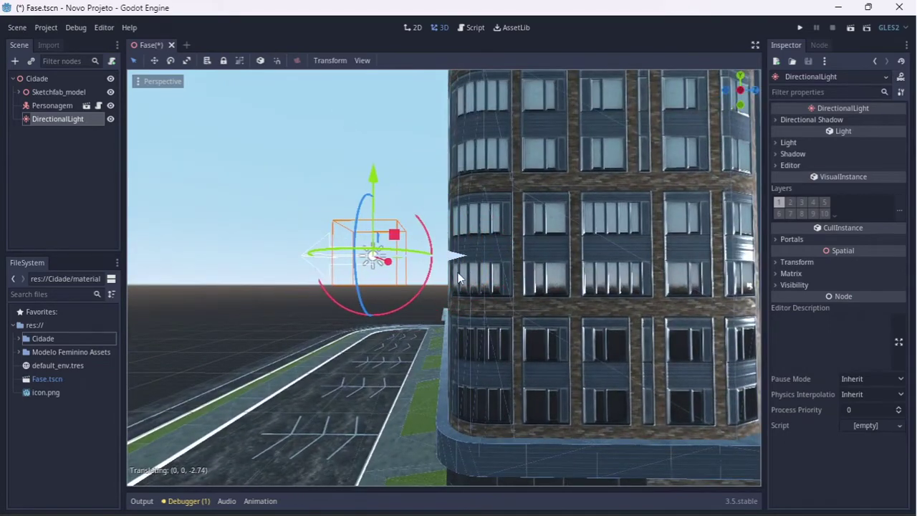
Rotate the DirectionalLight to a new angle so sunlight falls differently on the city
{"action": "middle_click_drag", "start_coordinate": [444, 268], "coordinate": [434, 321]}
{"action": "mouse_move", "coordinate": [401, 188]}
{"action": "left_mouse_down"}
{"action": "mouse_move", "coordinate": [406, 292]}
{"action": "mouse_move", "coordinate": [334, 195]}
{"action": "mouse_move", "coordinate": [454, 347]}
{"action": "left_mouse_up"}
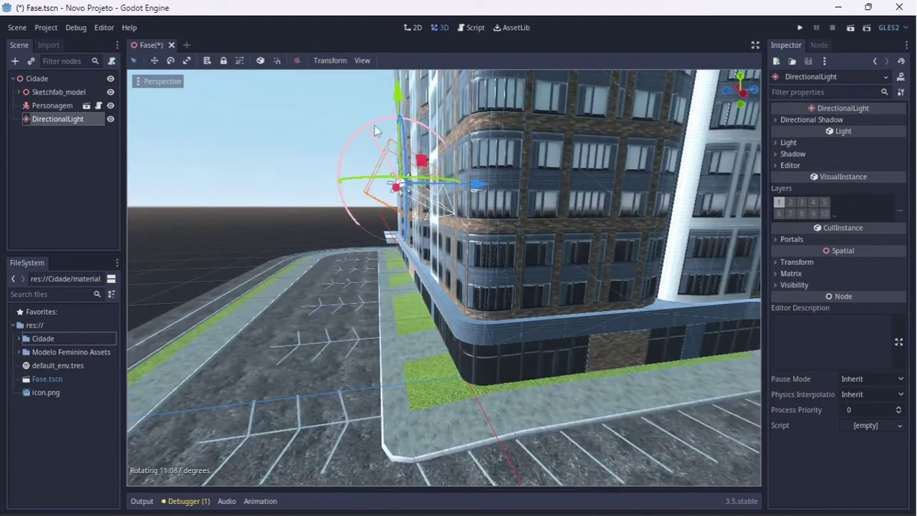
{"action": "mouse_move", "coordinate": [374, 125]}
{"action": "left_mouse_down"}
{"action": "mouse_move", "coordinate": [398, 122]}
{"action": "mouse_move", "coordinate": [494, 183]}
{"action": "left_mouse_up"}
{"action": "right_click_drag", "start_coordinate": [494, 182], "coordinate": [495, 183]}
Enable shadows on the DirectionalLight and check the shadows cast across the street
{"action": "left_click", "coordinate": [57, 119]}
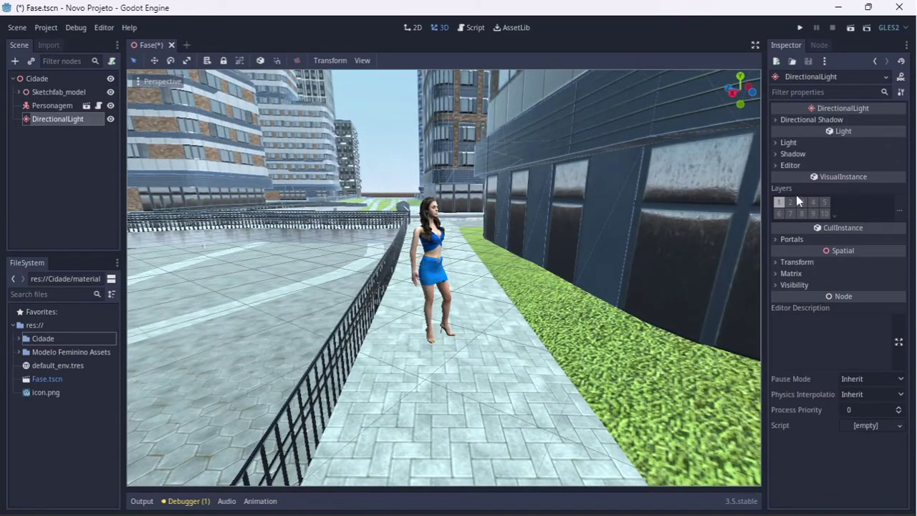
{"action": "left_click", "coordinate": [793, 154]}
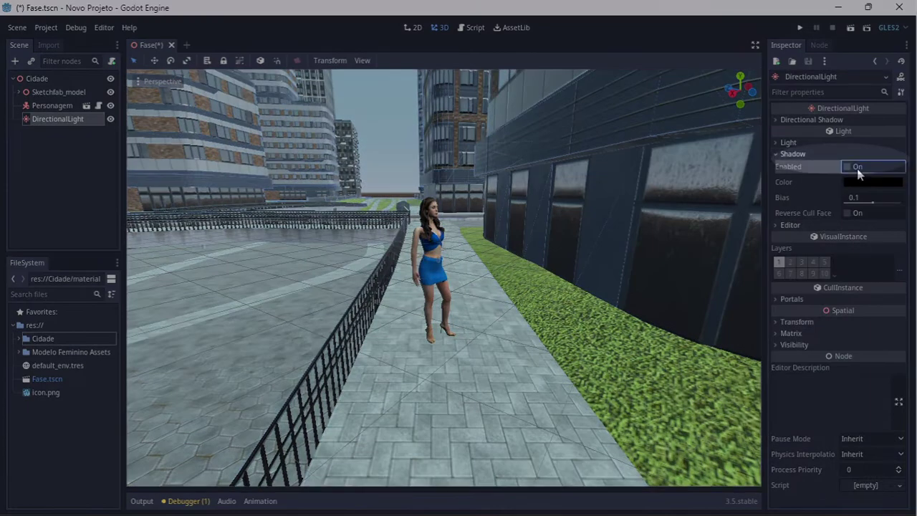
{"action": "left_click", "coordinate": [848, 167]}
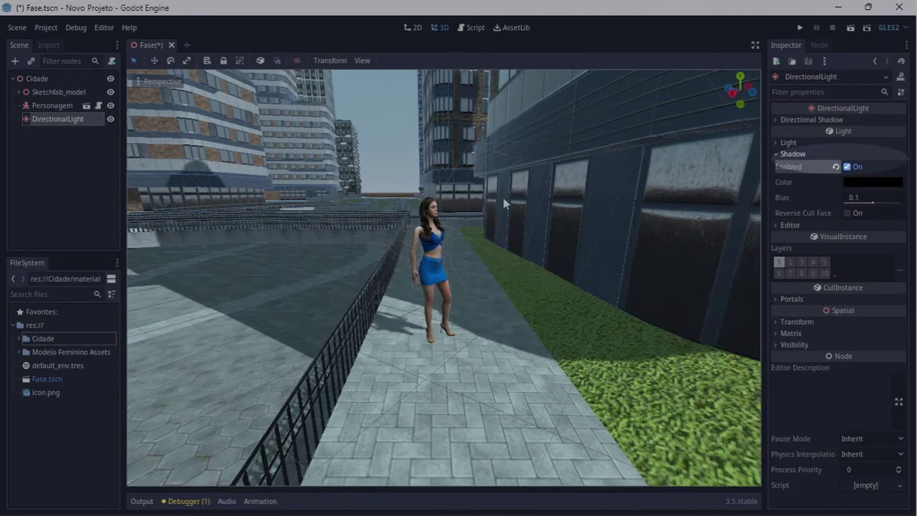
{"action": "right_click_drag", "start_coordinate": [503, 197], "coordinate": [502, 197]}
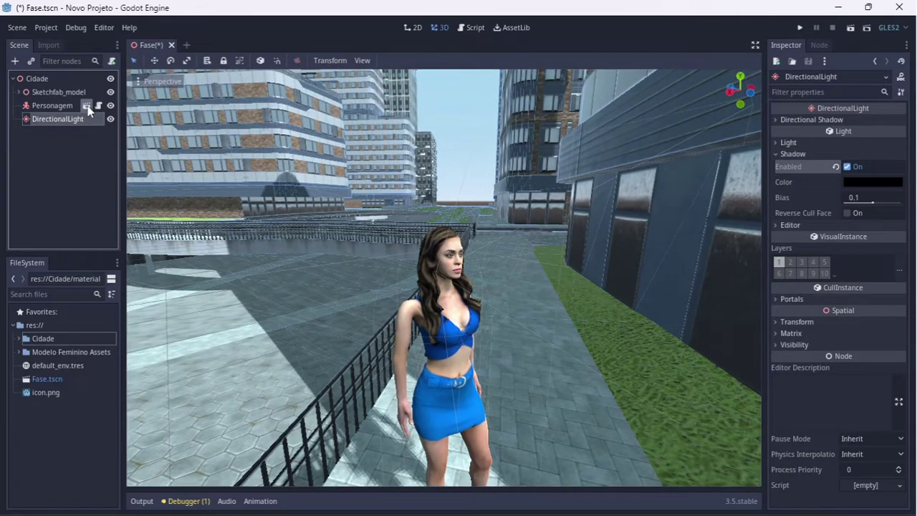
Open Personagem.tscn and select the _0 mesh under its Skeleton
{"action": "left_click", "coordinate": [86, 105]}
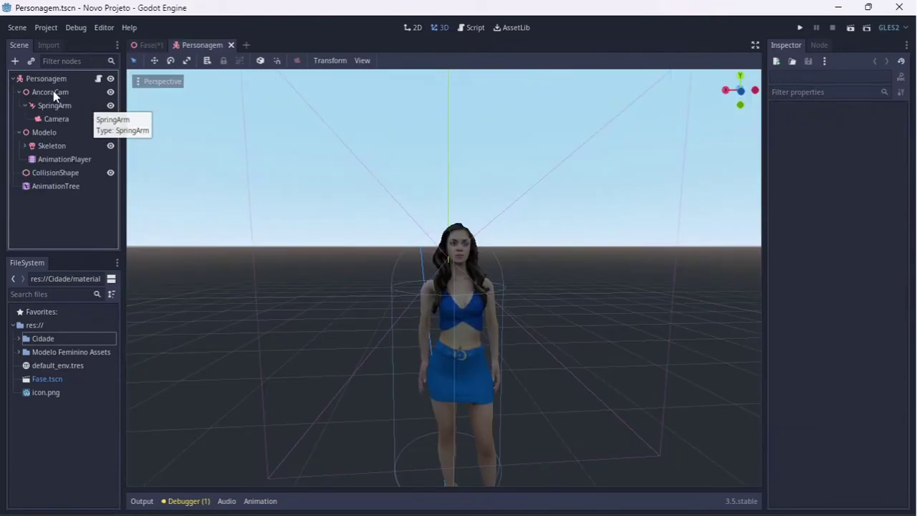
{"action": "left_click", "coordinate": [25, 146]}
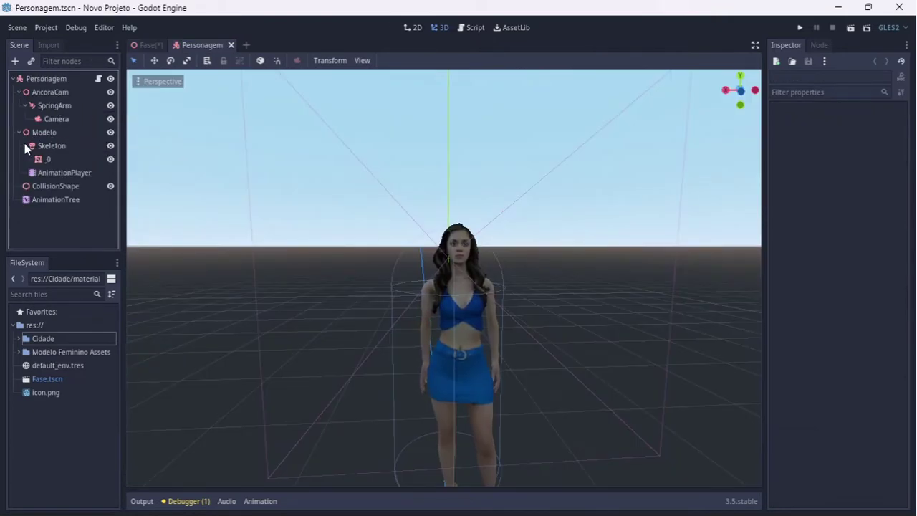
{"action": "left_click", "coordinate": [50, 159]}
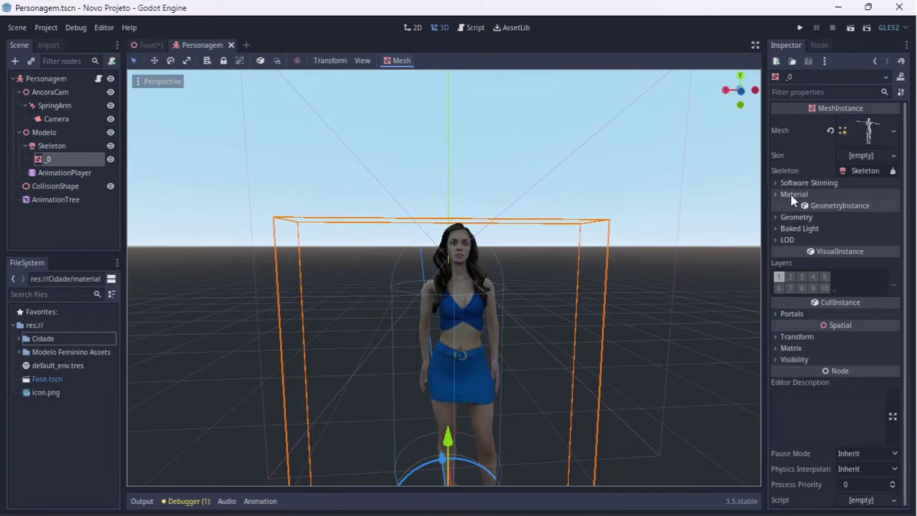
Set the _0 material's Metallic to 0.5 and Roughness to 0.5
{"action": "left_click", "coordinate": [792, 196]}
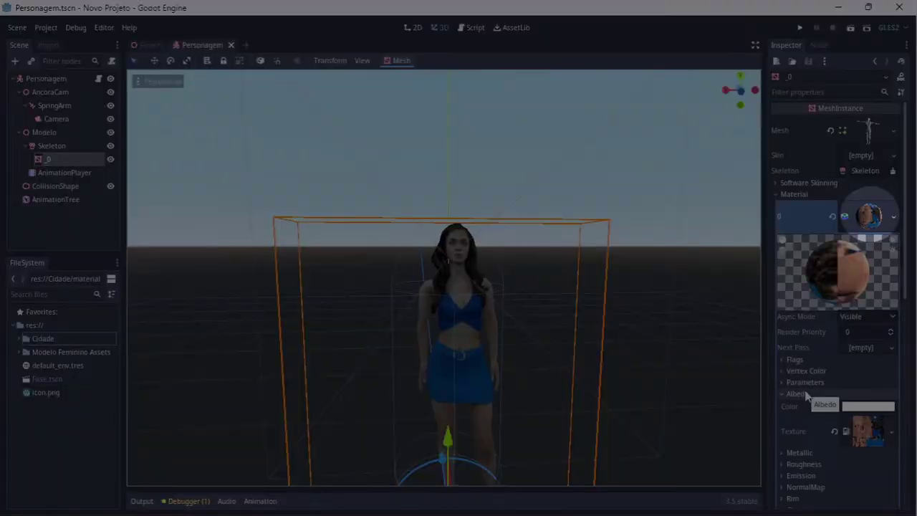
{"action": "left_click", "coordinate": [808, 396]}
{"action": "left_click_drag", "start_coordinate": [910, 266], "coordinate": [914, 308]}
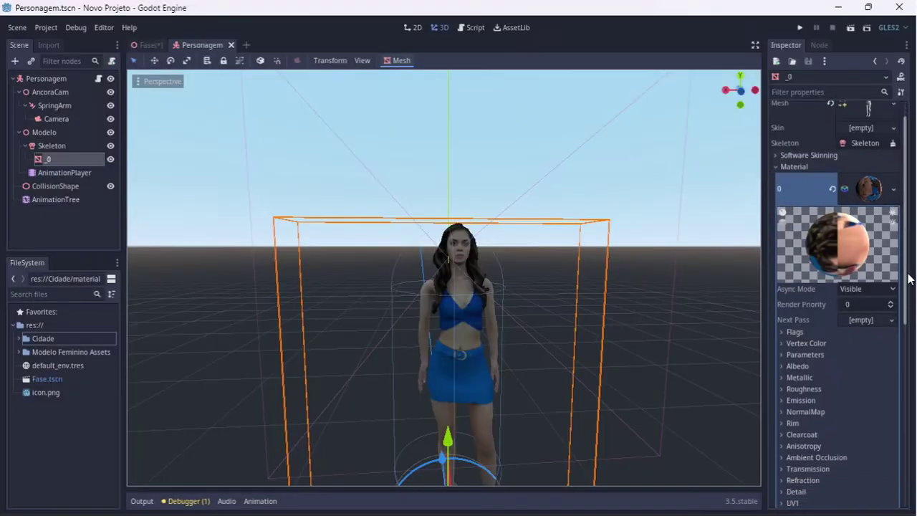
{"action": "left_click", "coordinate": [813, 308]}
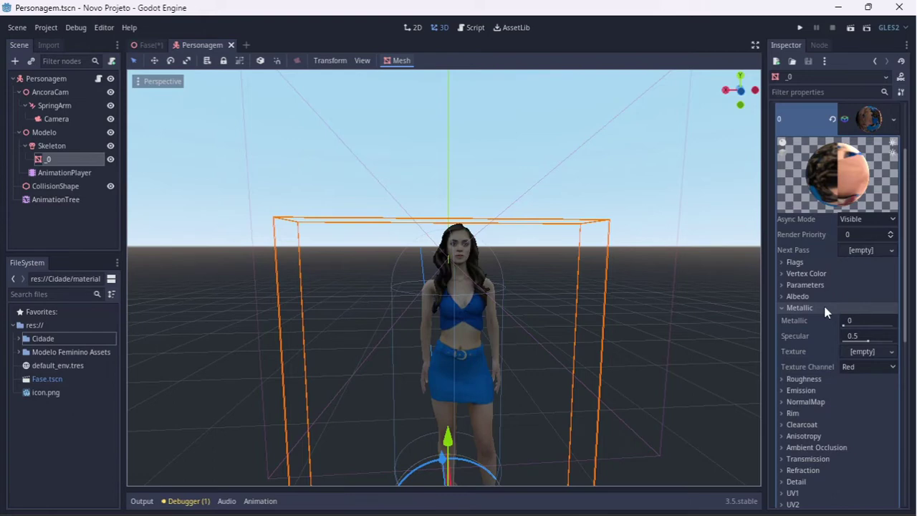
{"action": "left_click", "coordinate": [859, 321]}
{"action": "type", "text": "."}
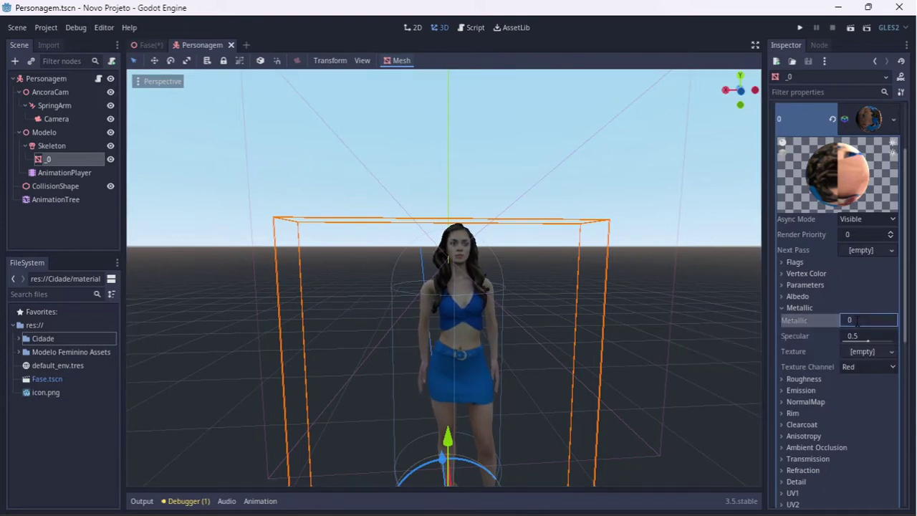
{"action": "type", "text": "5"}
{"action": "key", "text": "Return"}
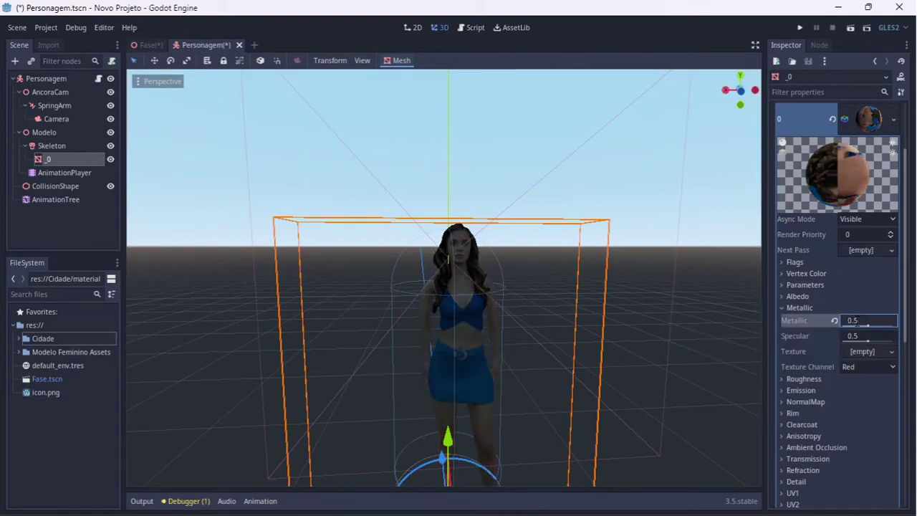
{"action": "scroll", "coordinate": [909, 318], "scroll_direction": "down", "scroll_amount": 1}
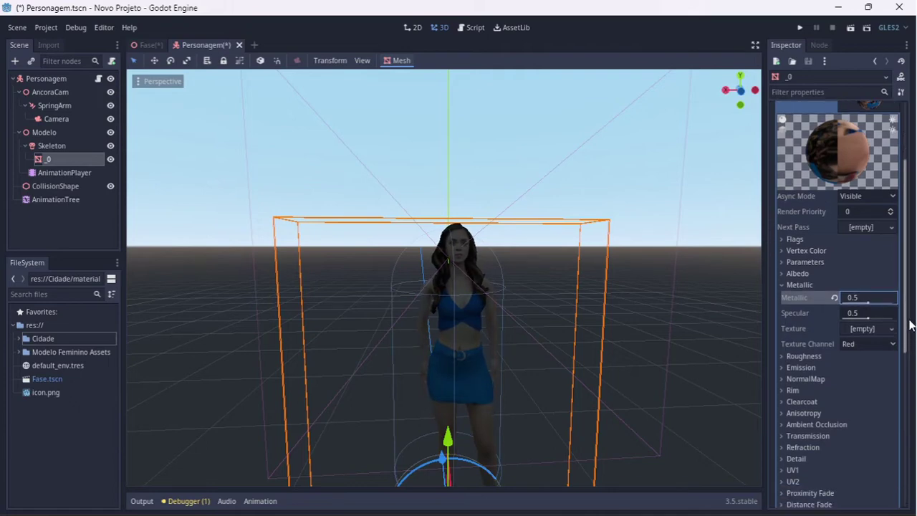
{"action": "left_click", "coordinate": [827, 357]}
{"action": "left_click", "coordinate": [849, 368]}
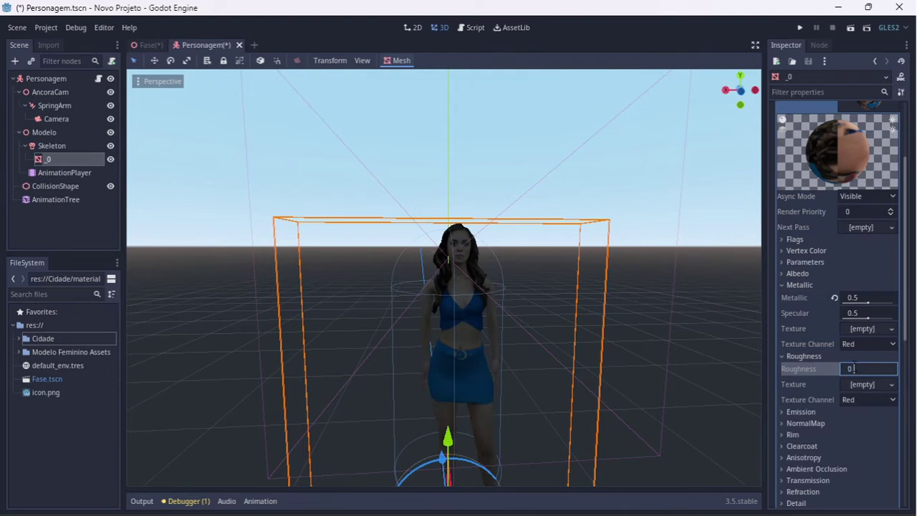
{"action": "type", "text": "0.5"}
{"action": "key", "text": "Return"}
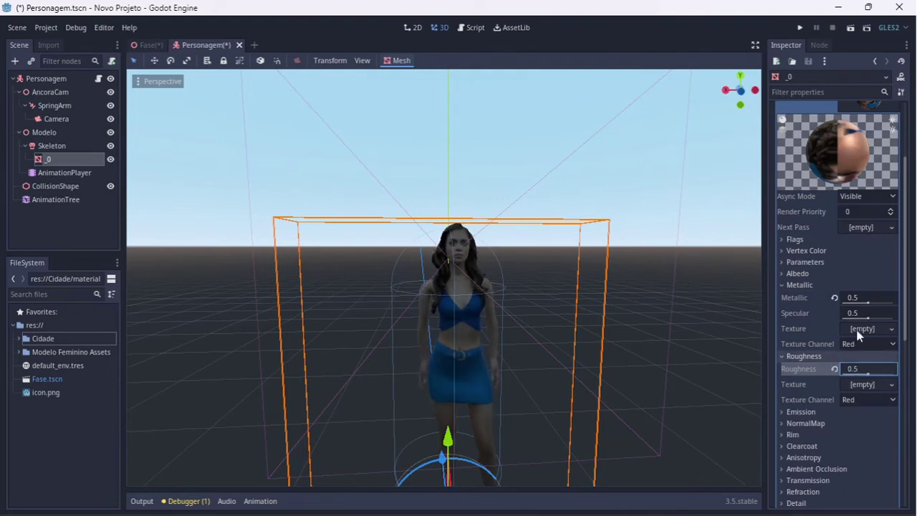
Save the character scene, preview it in the Fase city, then raise Roughness to 0.6
{"action": "mouse_move", "coordinate": [444, 287]}
{"action": "middle_mouse_down"}
{"action": "mouse_move", "coordinate": [430, 287]}
{"action": "mouse_move", "coordinate": [540, 310]}
{"action": "middle_mouse_up"}
{"action": "key", "text": "ctrl+s"}
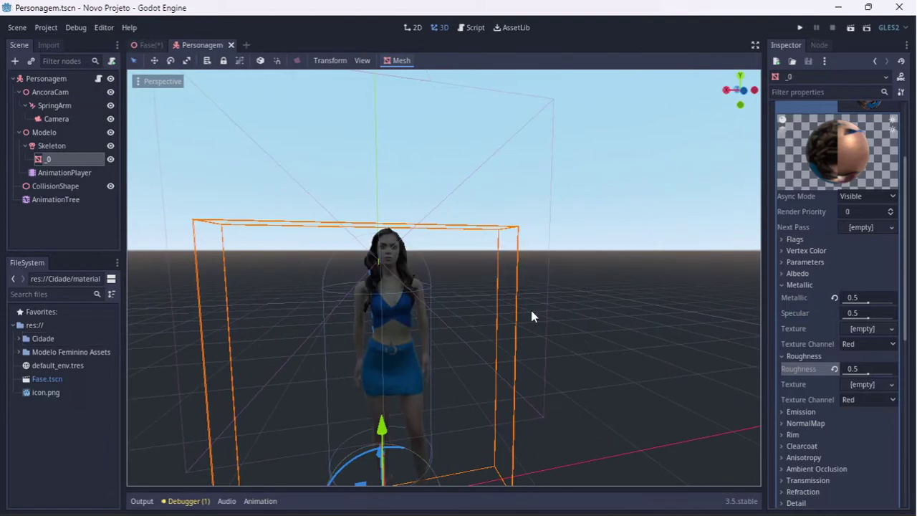
{"action": "left_click", "coordinate": [147, 45]}
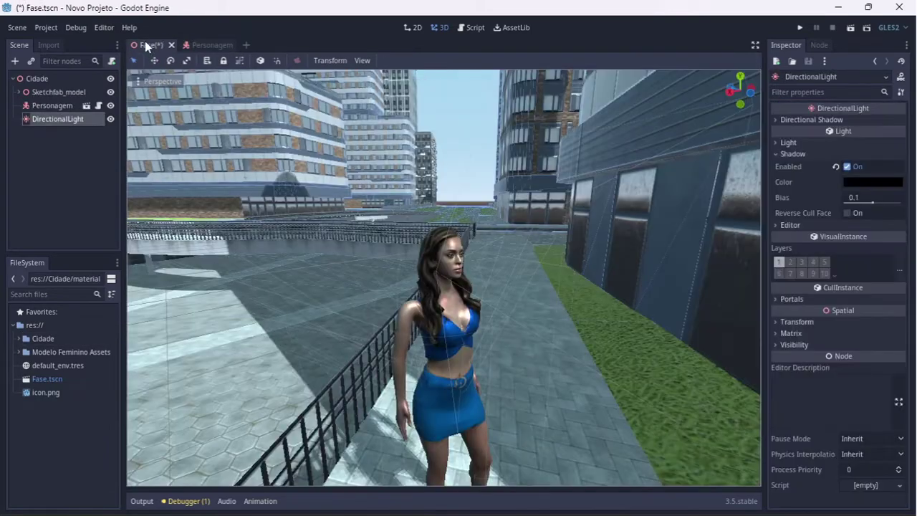
{"action": "middle_click_drag", "start_coordinate": [368, 201], "coordinate": [417, 218]}
{"action": "scroll", "coordinate": [402, 215], "scroll_direction": "up", "scroll_amount": 3}
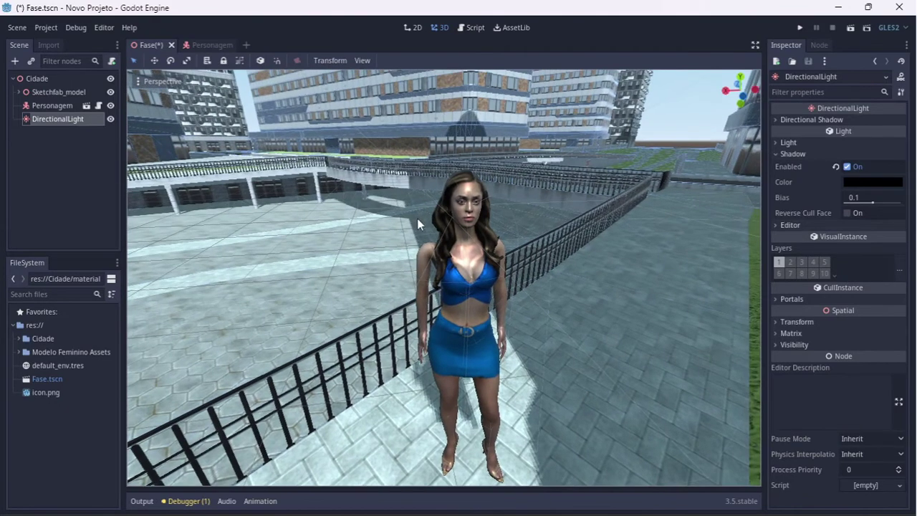
{"action": "left_click", "coordinate": [203, 47]}
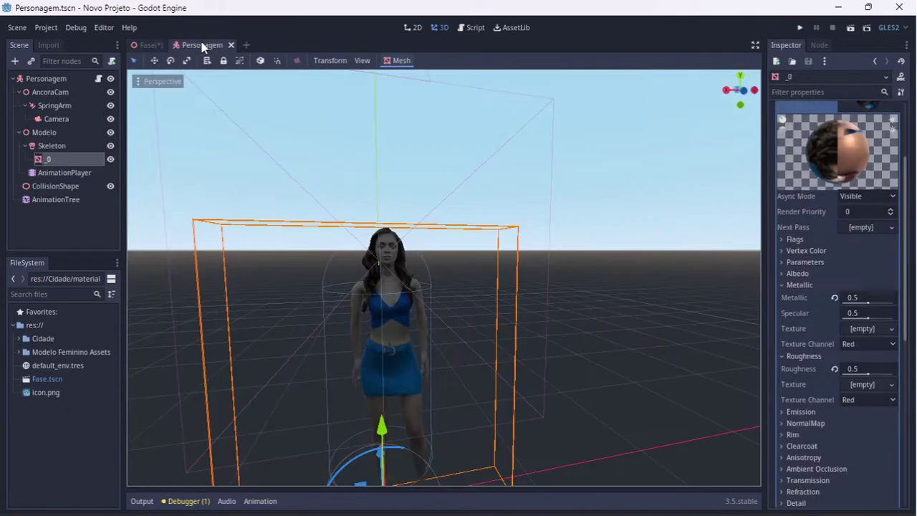
{"action": "left_click_drag", "start_coordinate": [856, 369], "coordinate": [872, 369]}
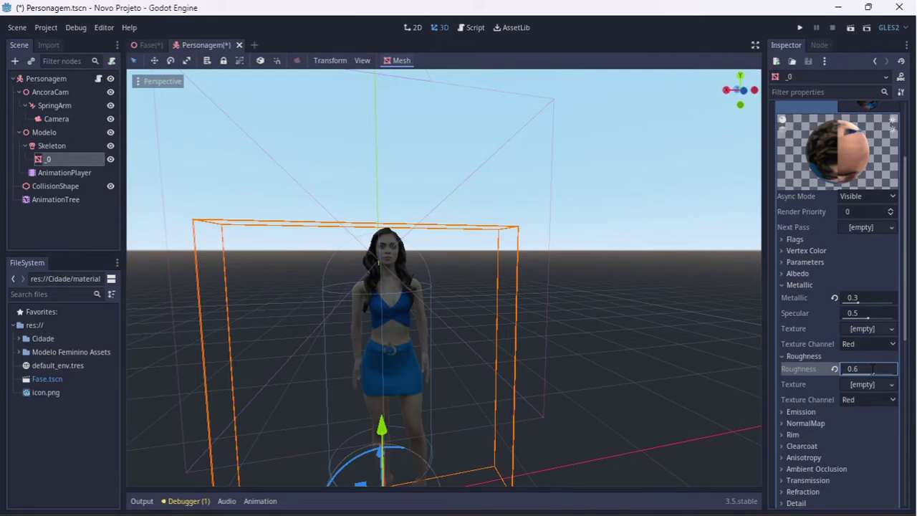
Load Modelo Feminino Assets/Textures/Character_metallicRoughness.png as the Metallic texture and save Personagem.tscn
{"action": "left_click", "coordinate": [888, 329]}
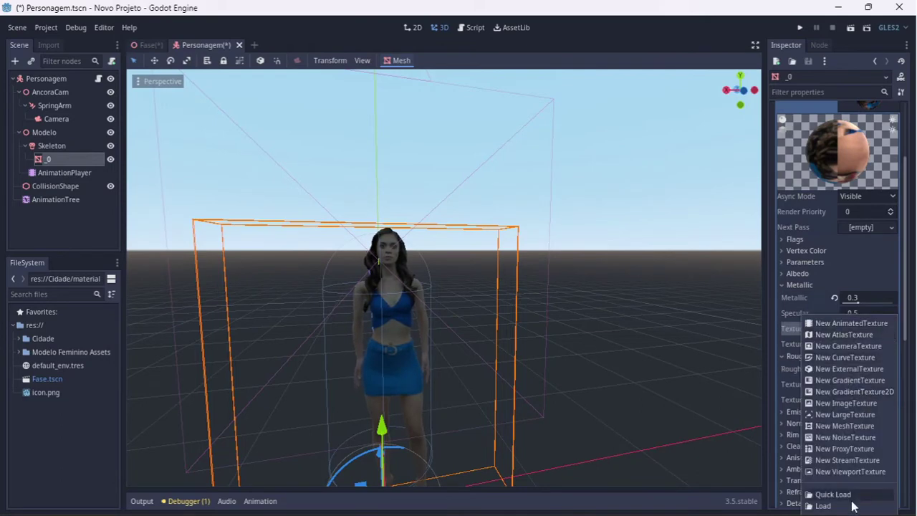
{"action": "left_click", "coordinate": [842, 507]}
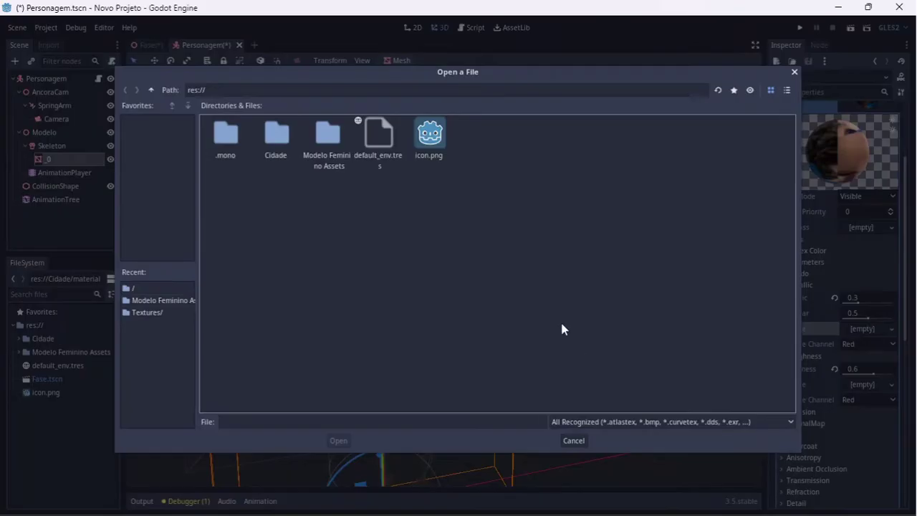
{"action": "double_click", "coordinate": [333, 164]}
{"action": "double_click", "coordinate": [220, 154]}
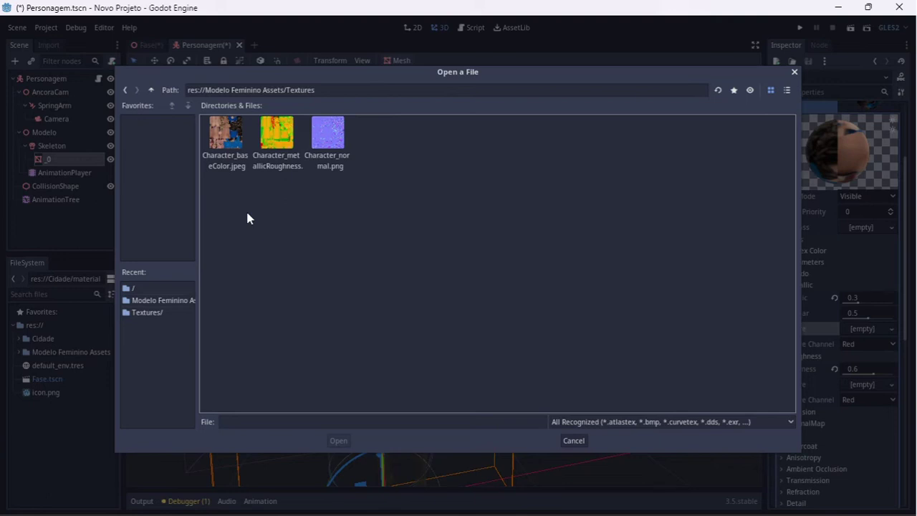
{"action": "left_click", "coordinate": [275, 154]}
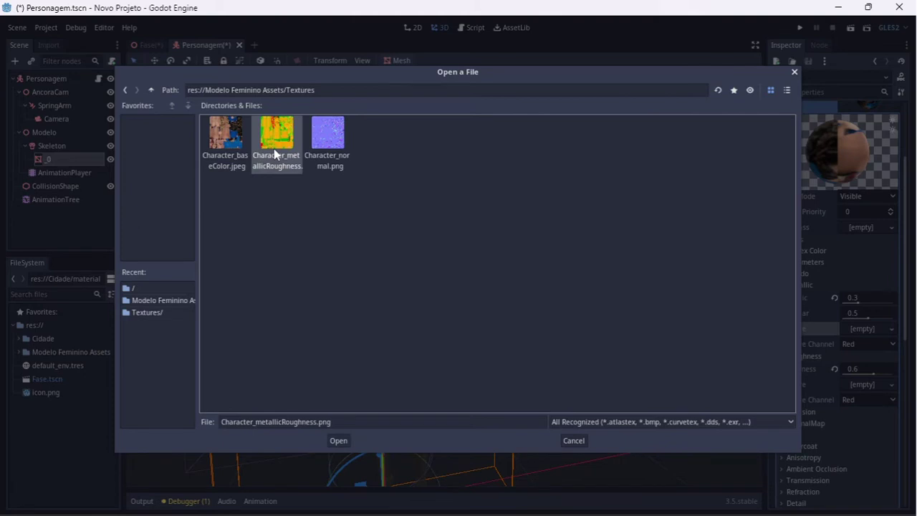
{"action": "double_click", "coordinate": [273, 149]}
{"action": "key", "text": "ctrl+s"}
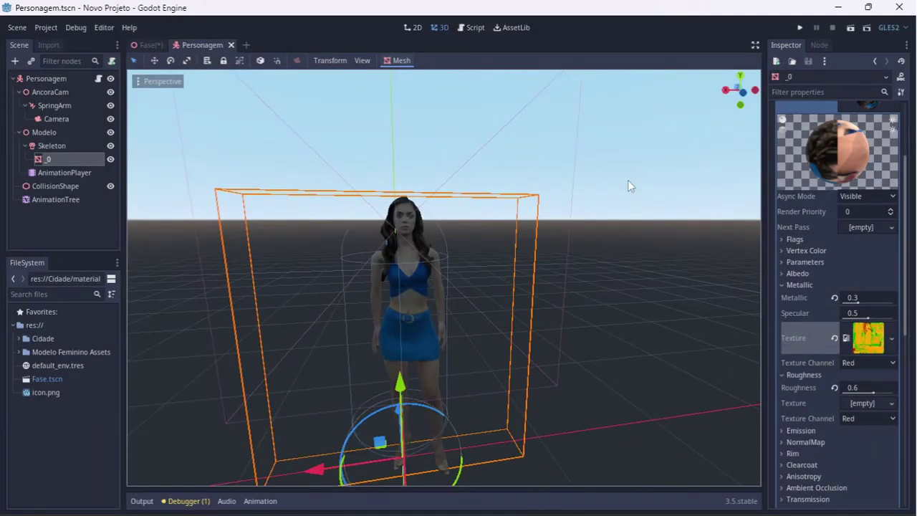
Collapse the Metallic and Roughness sections and enable NormalMap on the material
{"action": "left_click", "coordinate": [800, 285]}
{"action": "left_click", "coordinate": [804, 296]}
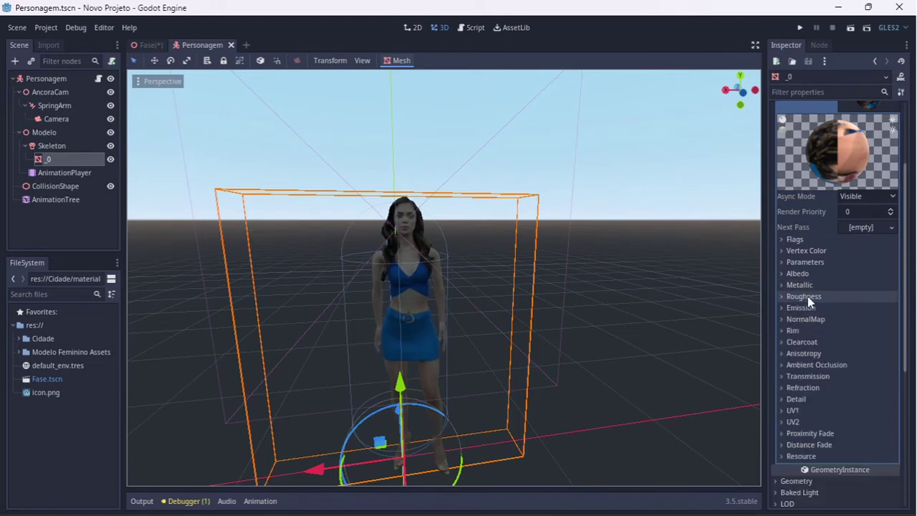
{"action": "left_click", "coordinate": [810, 318]}
{"action": "left_click", "coordinate": [846, 332]}
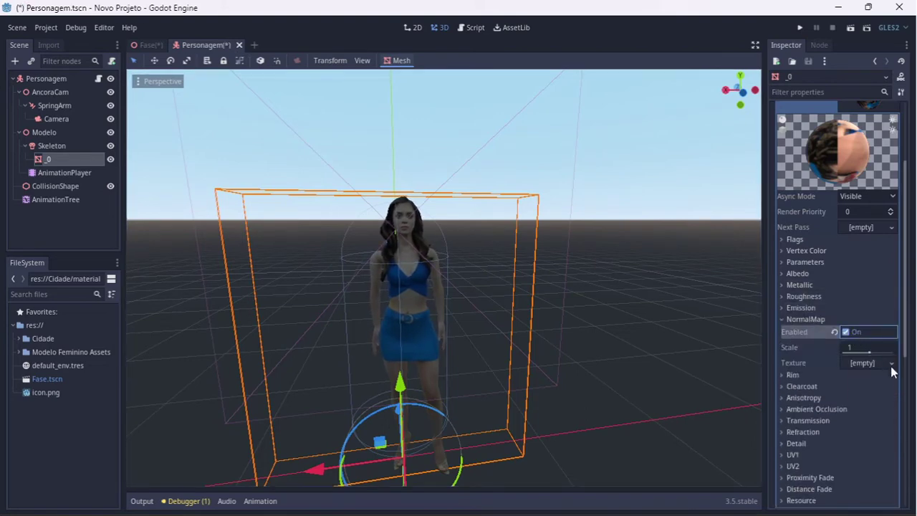
Load Character_normal.png from Modelo Feminino Assets/Textures as the normal map and save the scene
{"action": "left_click", "coordinate": [891, 363]}
{"action": "left_click", "coordinate": [822, 506]}
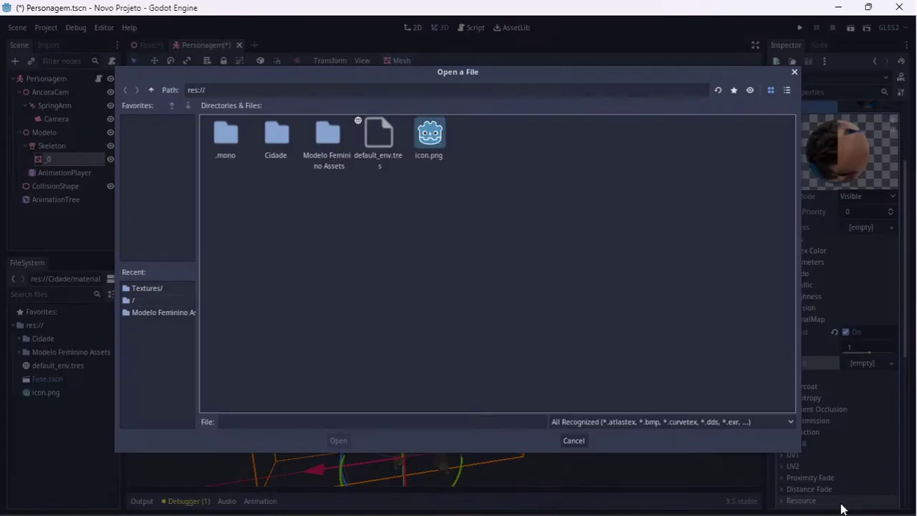
{"action": "double_click", "coordinate": [332, 153]}
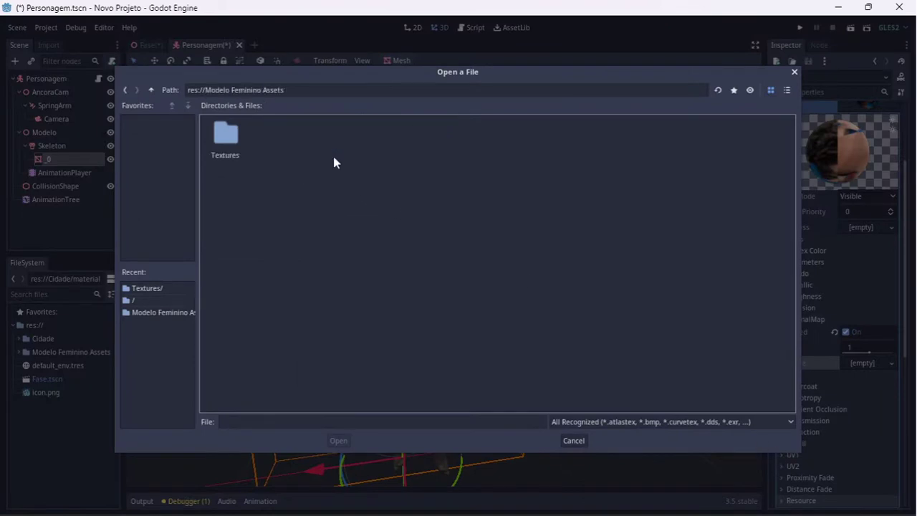
{"action": "double_click", "coordinate": [227, 143]}
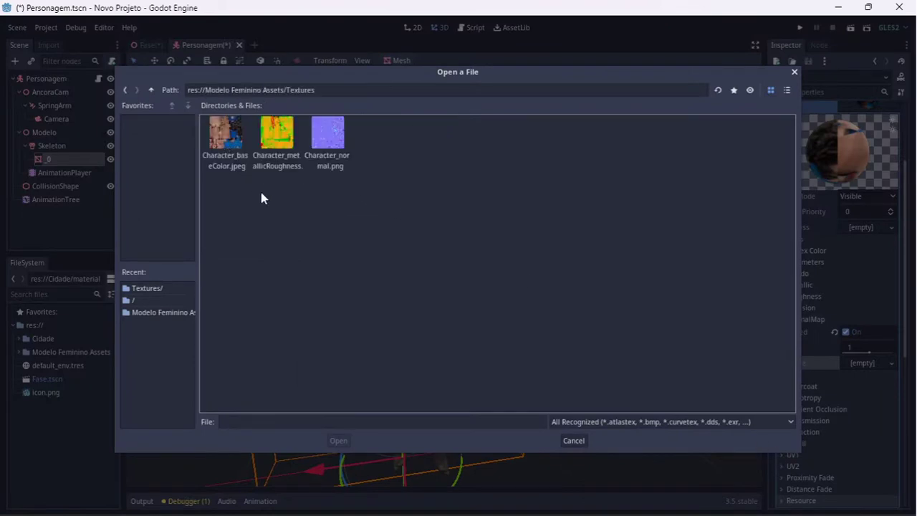
{"action": "left_click", "coordinate": [330, 138]}
{"action": "double_click", "coordinate": [329, 138]}
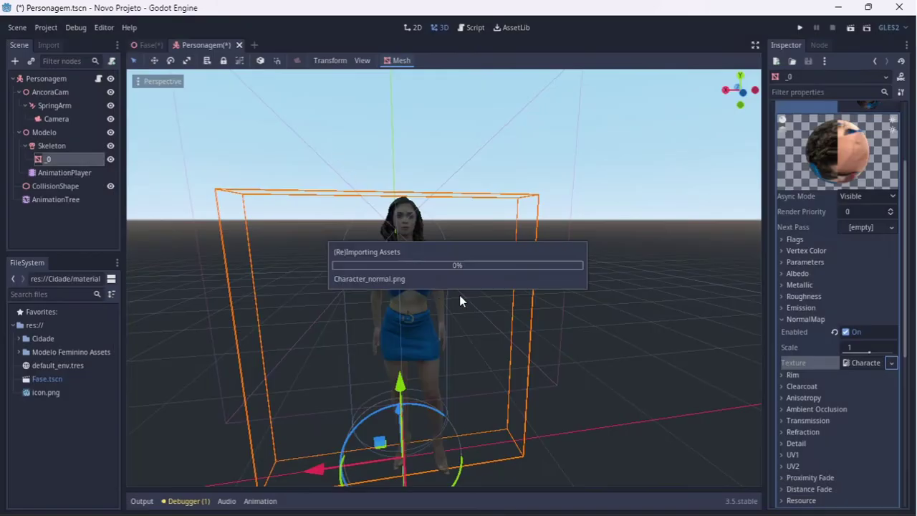
{"action": "scroll", "coordinate": [458, 286], "scroll_direction": "up", "scroll_amount": 3}
{"action": "scroll", "coordinate": [444, 280], "scroll_direction": "up", "scroll_amount": 3}
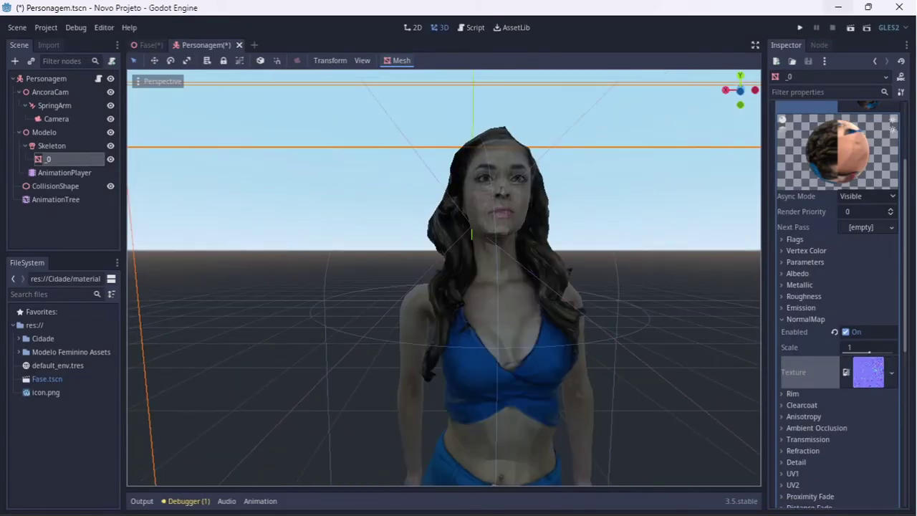
{"action": "middle_click_drag", "start_coordinate": [444, 279], "coordinate": [429, 280]}
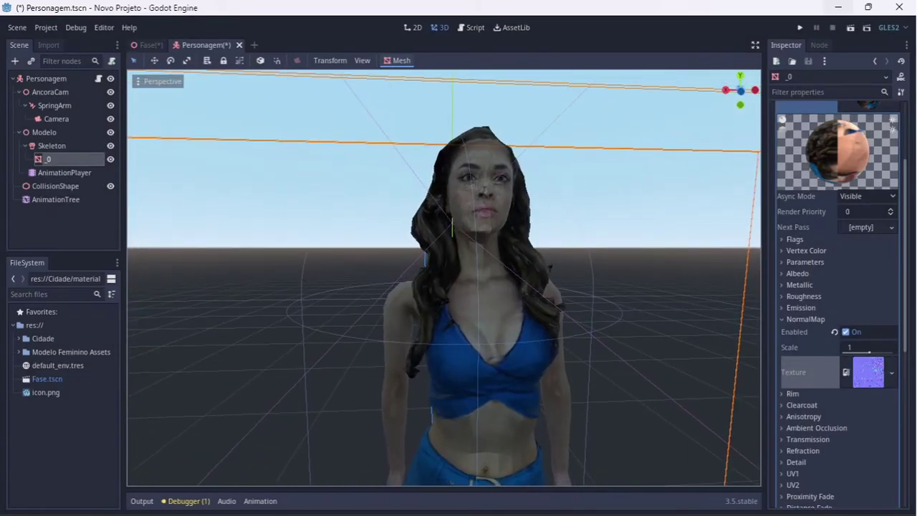
{"action": "scroll", "coordinate": [444, 279], "scroll_direction": "down", "scroll_amount": 5}
{"action": "key", "text": "ctrl+s"}
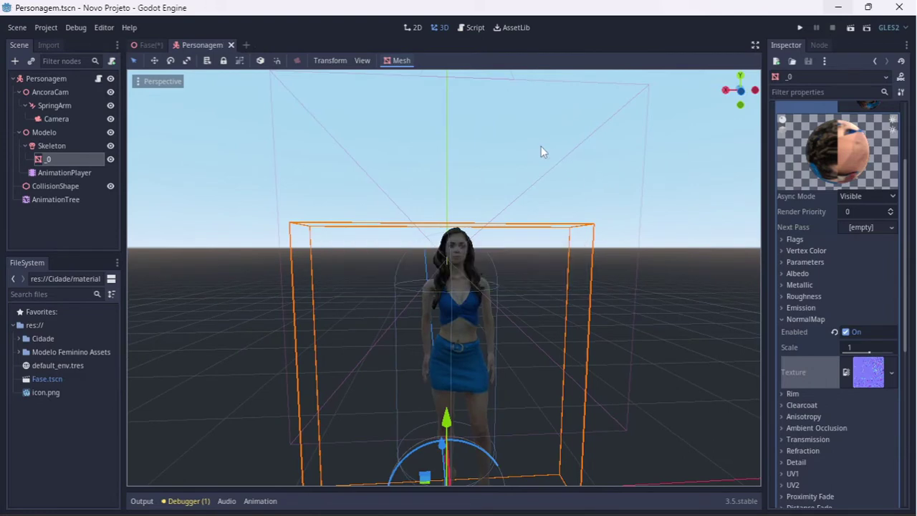
Close the Personagem tab and zoom the Fase viewport to view the textured character in the city
{"action": "left_click", "coordinate": [232, 46]}
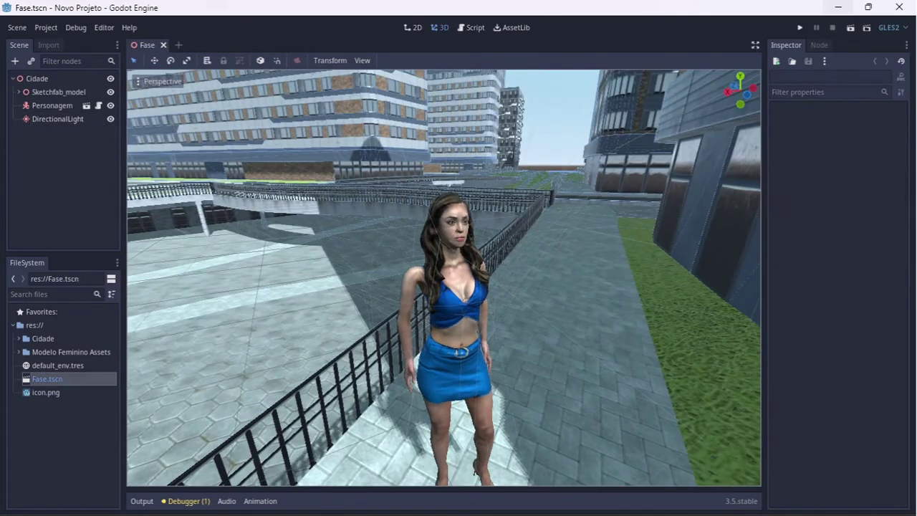
{"action": "scroll", "coordinate": [444, 277], "scroll_direction": "down", "scroll_amount": 3}
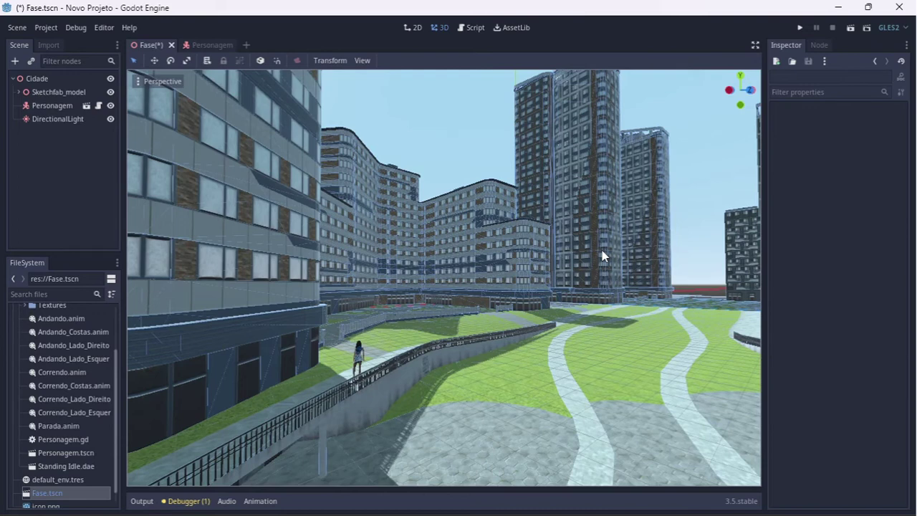
Add a WorldEnvironment child node under Cidade using the 'world' search
{"action": "right_click", "coordinate": [61, 78]}
{"action": "left_click", "coordinate": [81, 84]}
{"action": "type", "text": "w"}
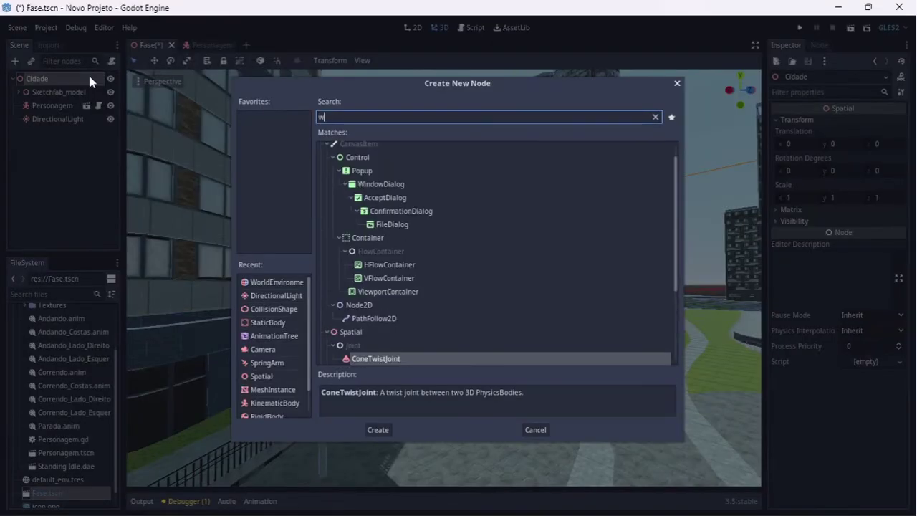
{"action": "type", "text": "orld"}
{"action": "key", "text": "Return"}
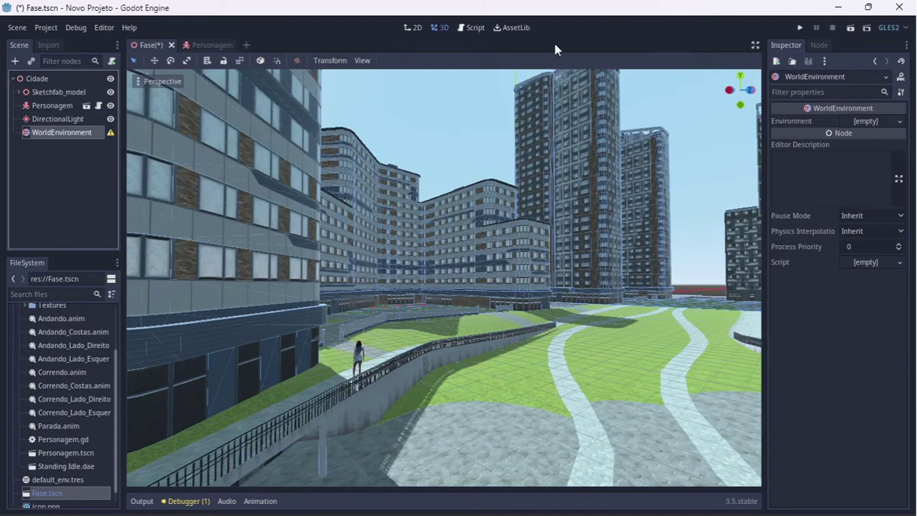
Create a New Environment on the WorldEnvironment and set its Background Mode to Sky
{"action": "left_click", "coordinate": [899, 122]}
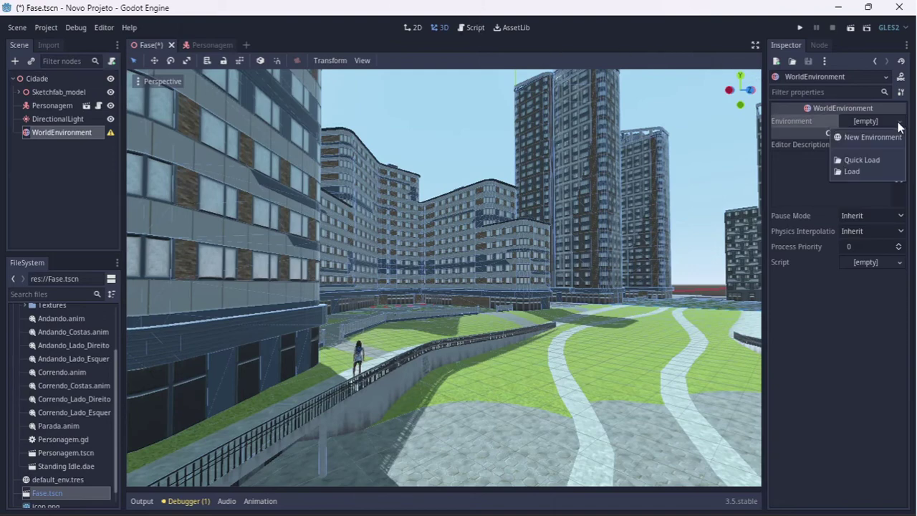
{"action": "left_click", "coordinate": [881, 135]}
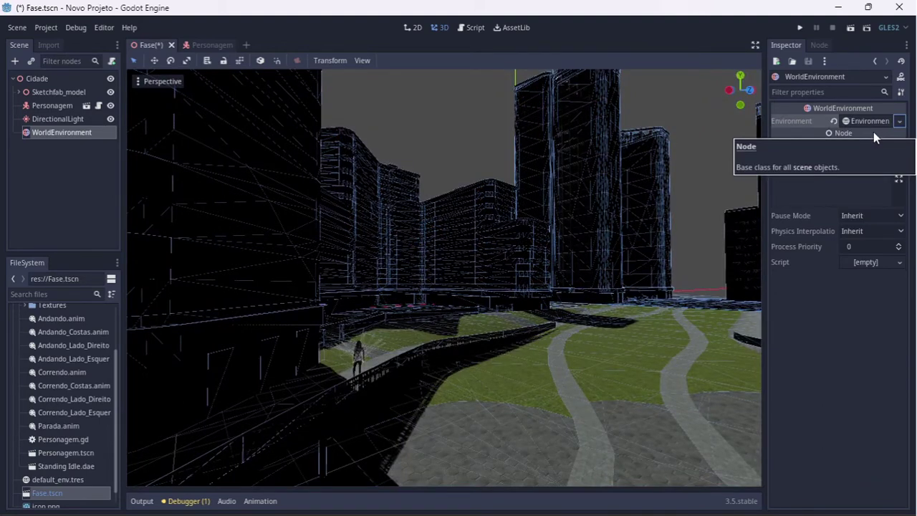
{"action": "left_click", "coordinate": [870, 124]}
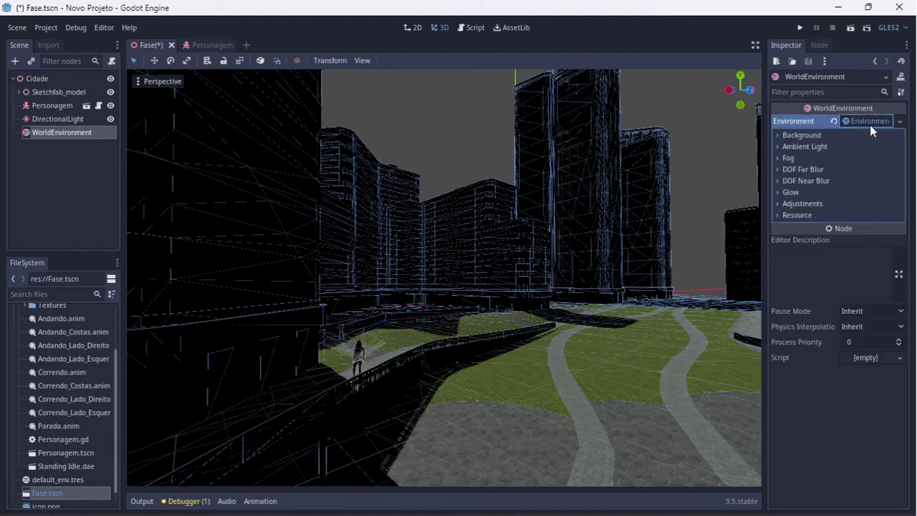
{"action": "left_click", "coordinate": [864, 134]}
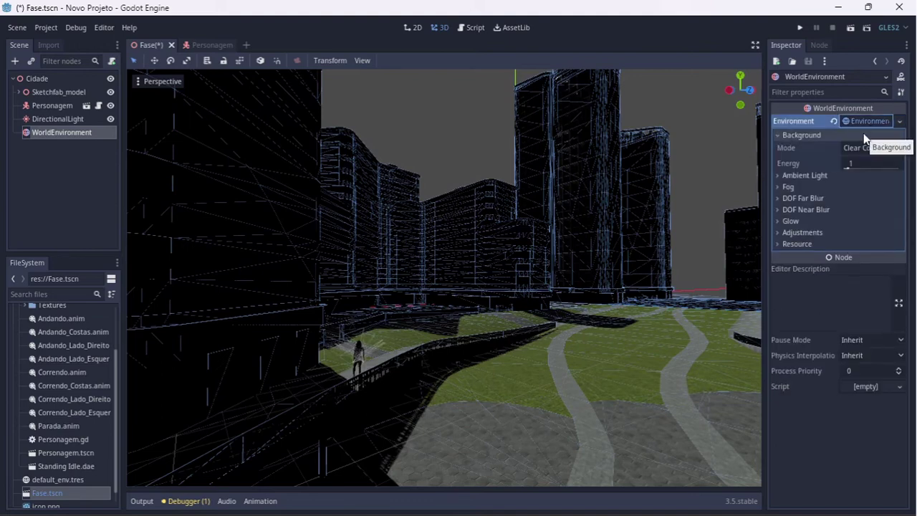
{"action": "left_click", "coordinate": [863, 135]}
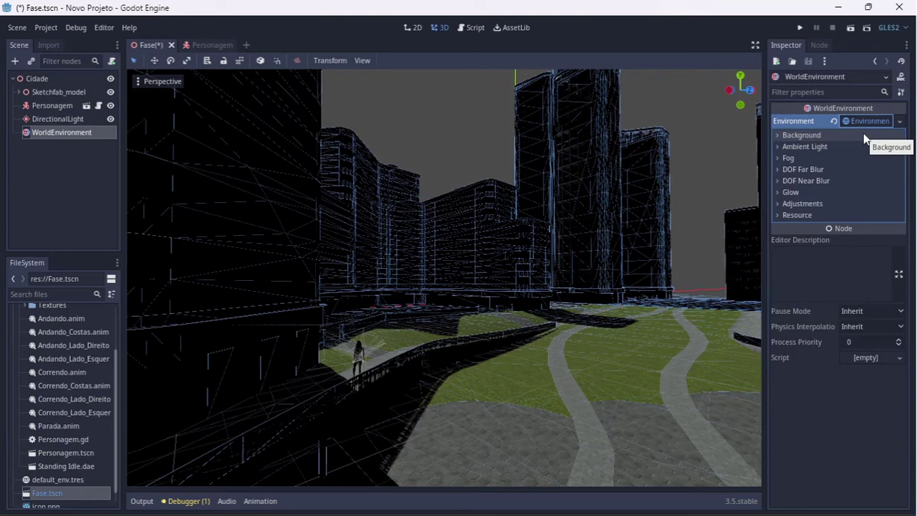
{"action": "left_click", "coordinate": [864, 135]}
{"action": "left_click", "coordinate": [863, 148]}
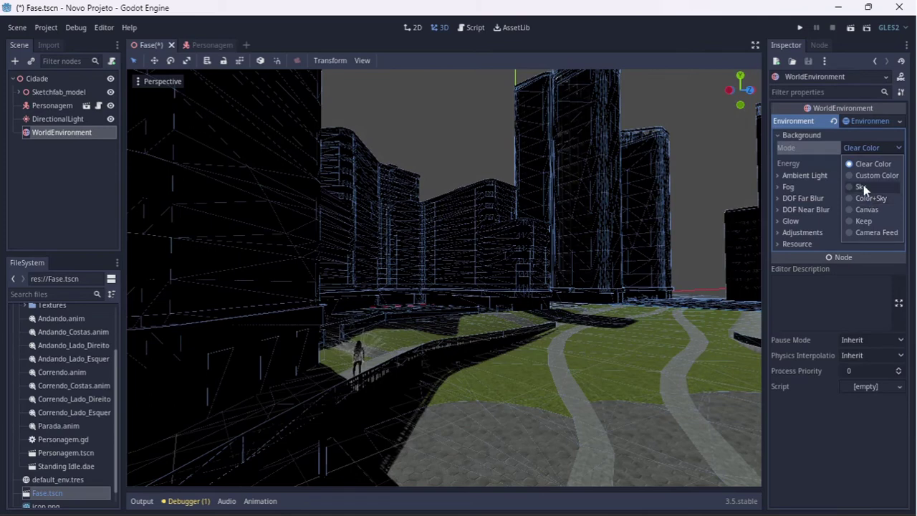
{"action": "left_click", "coordinate": [862, 187]}
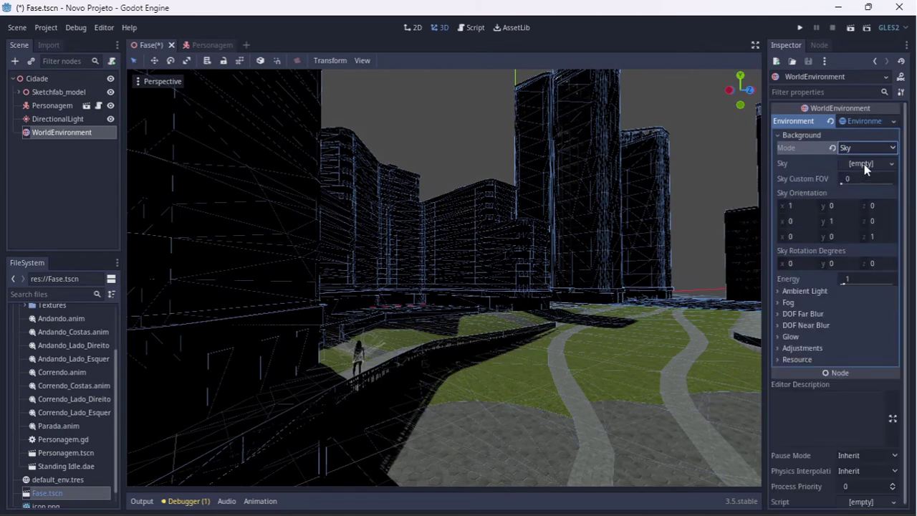
{"action": "left_click", "coordinate": [864, 164]}
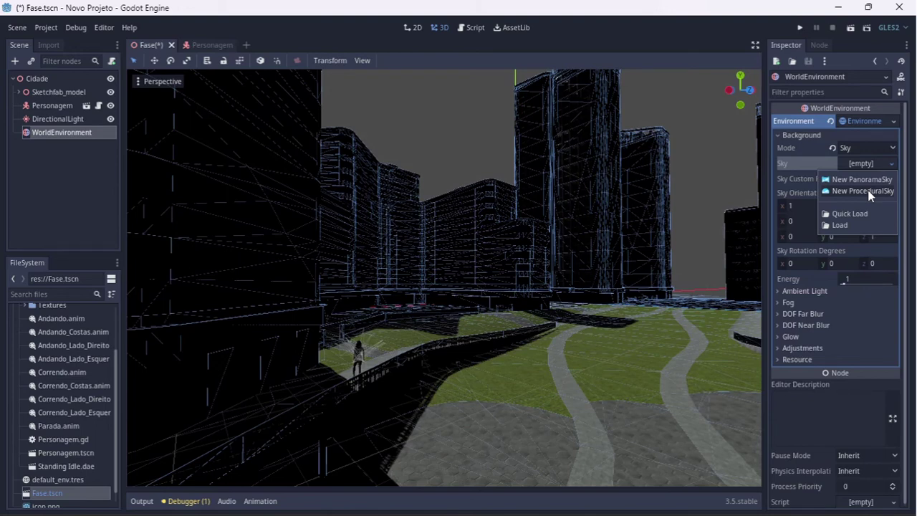
Assign a New ProceduralSky to the environment and set its Sky Energy to 0.5
{"action": "left_click", "coordinate": [868, 190]}
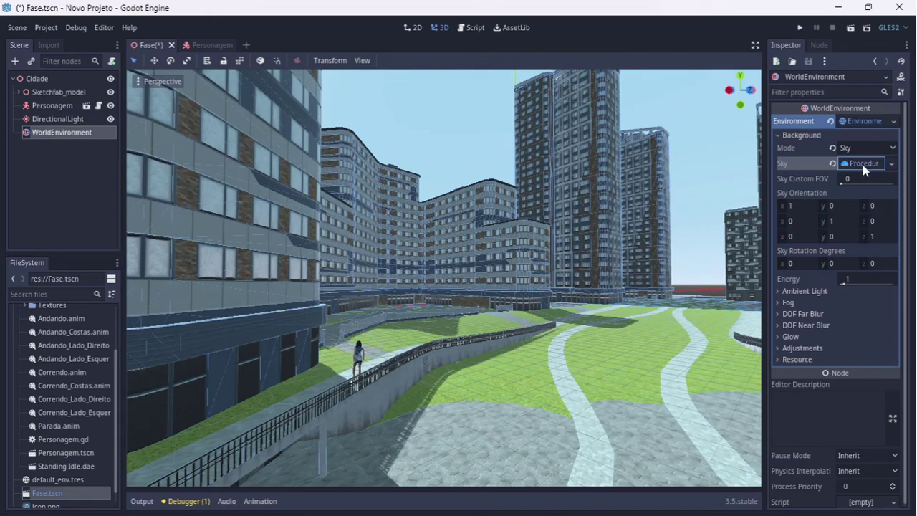
{"action": "left_click", "coordinate": [863, 164]}
{"action": "left_click", "coordinate": [826, 190]}
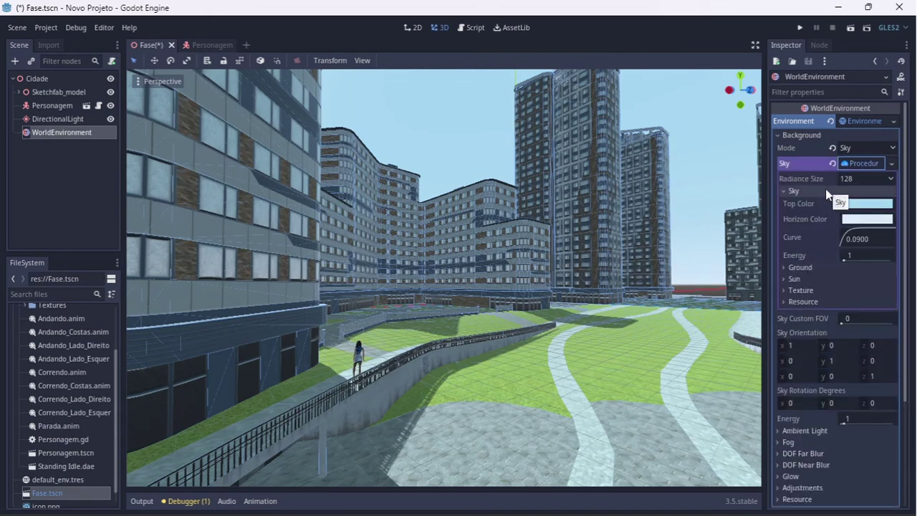
{"action": "left_click", "coordinate": [865, 254]}
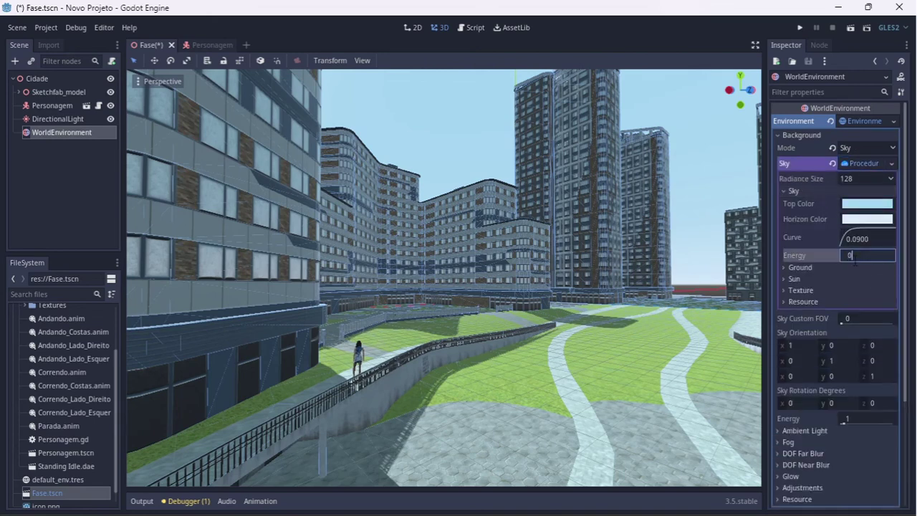
{"action": "type", "text": "0.5"}
{"action": "key", "text": "Return"}
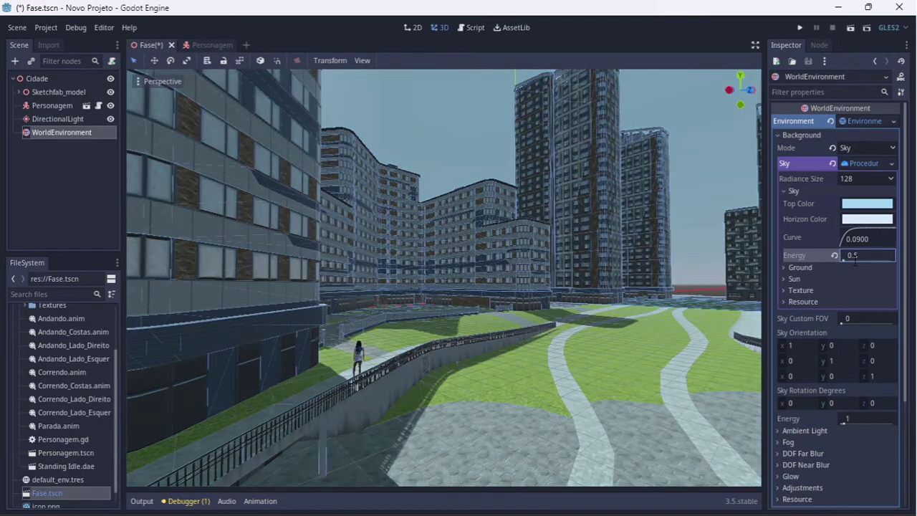
{"action": "left_click", "coordinate": [863, 165]}
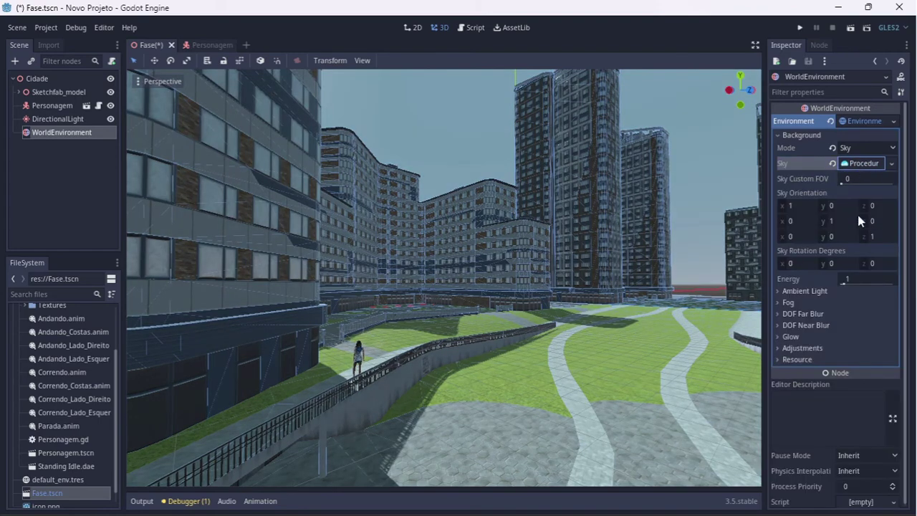